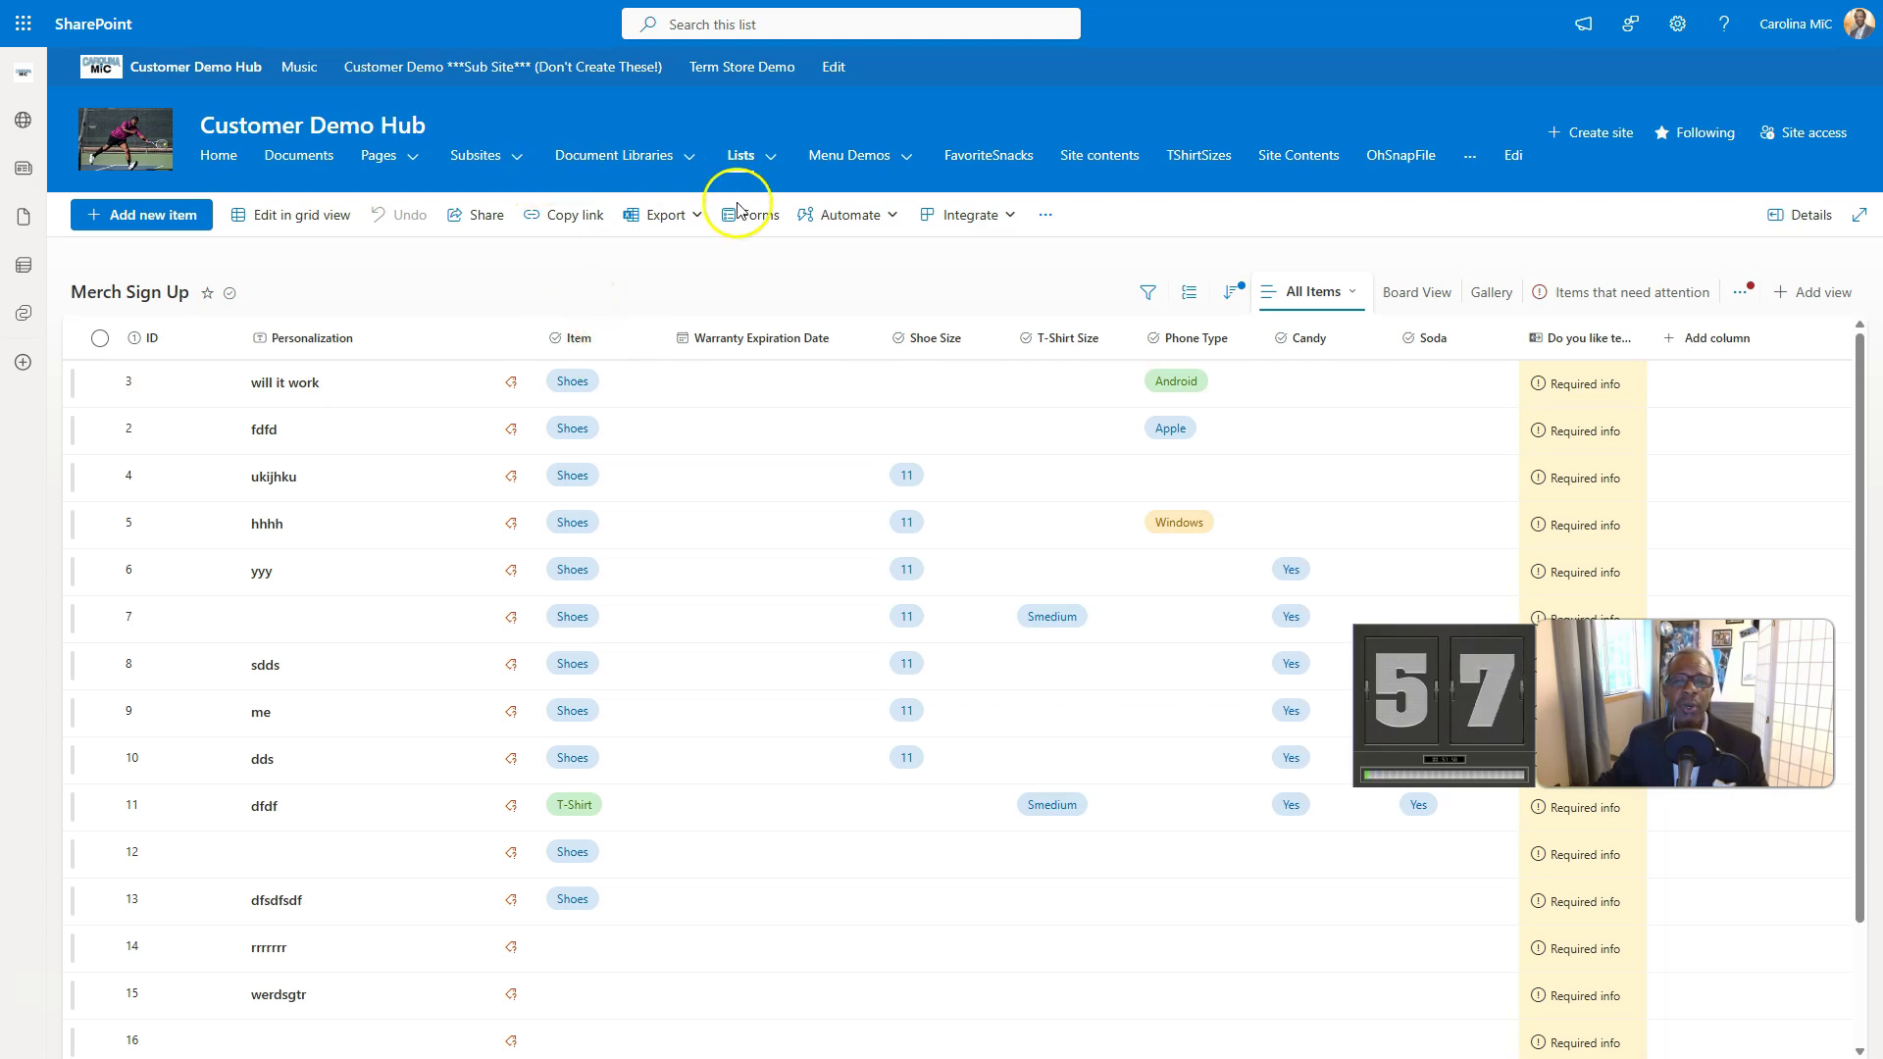
# Start a new Merch Sign Up rule triggered when an item is modified.
pyautogui.click(830, 217)
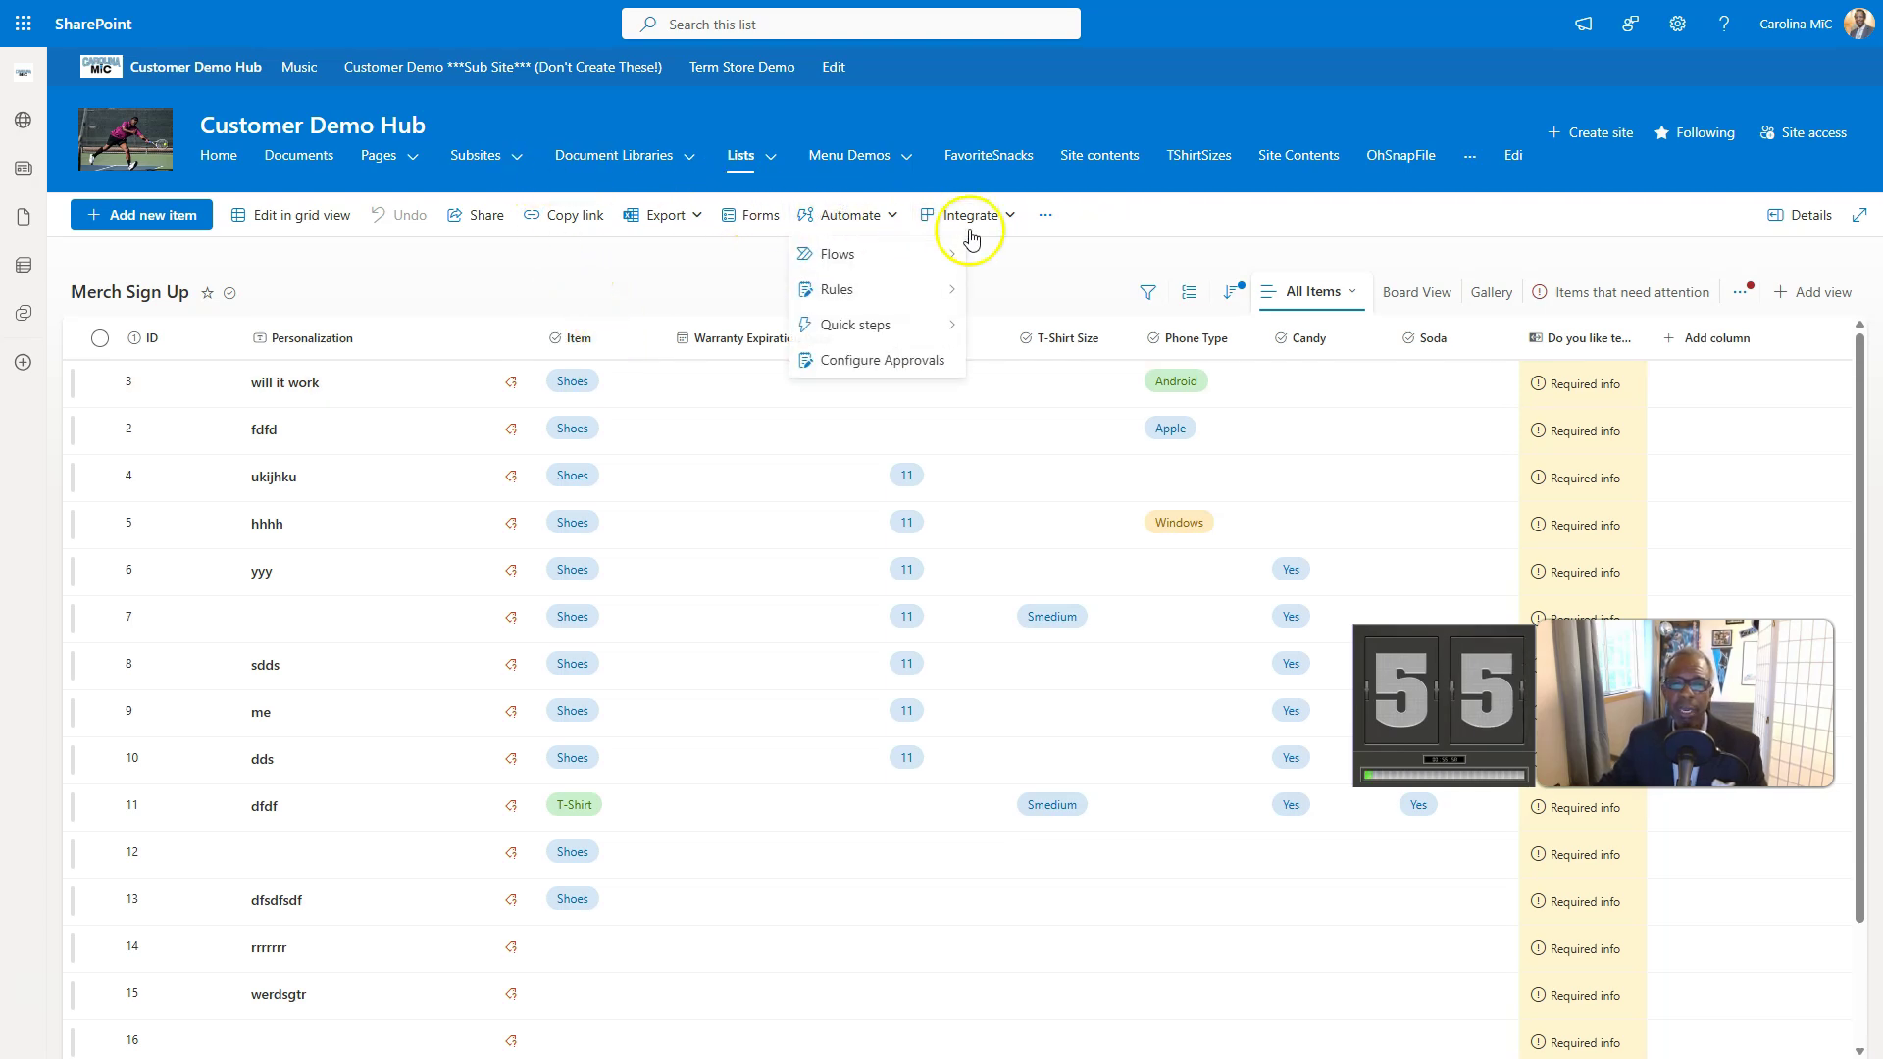
pyautogui.moveTo(867, 292)
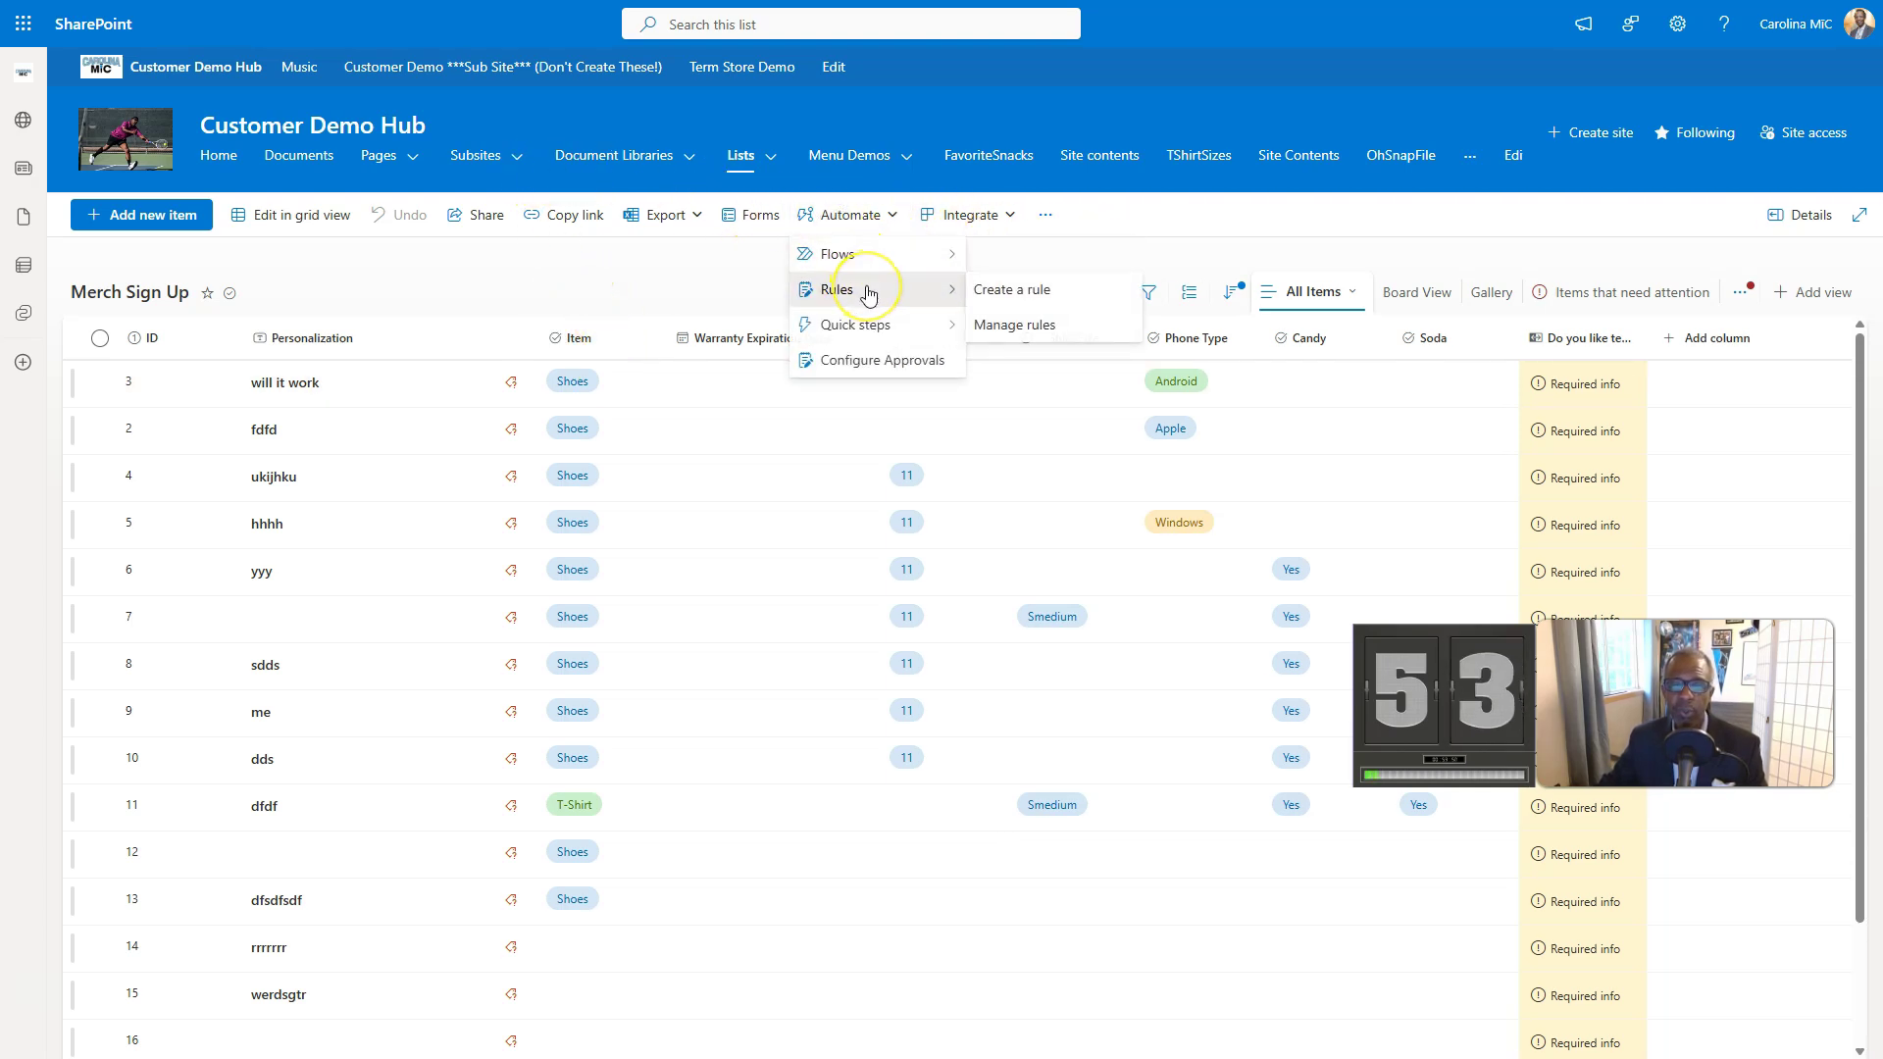
pyautogui.click(1022, 300)
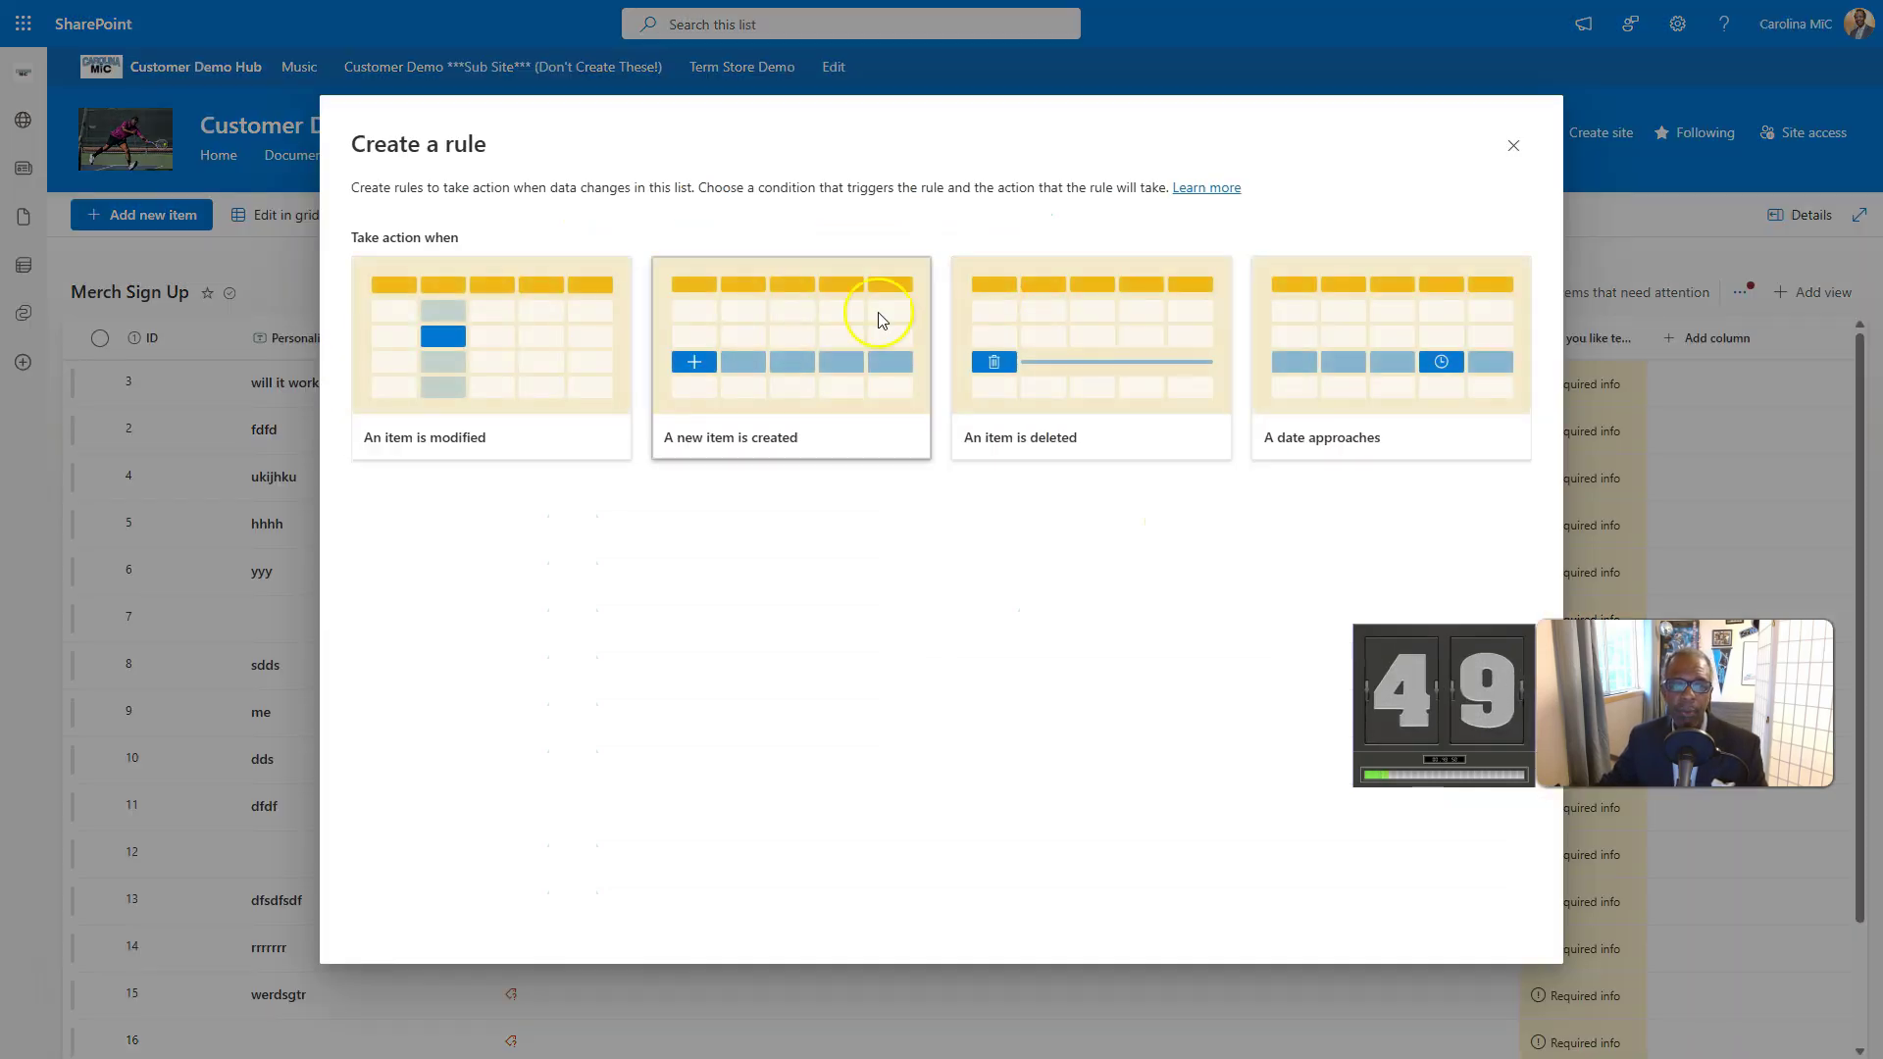
pyautogui.click(461, 383)
pyautogui.click(462, 382)
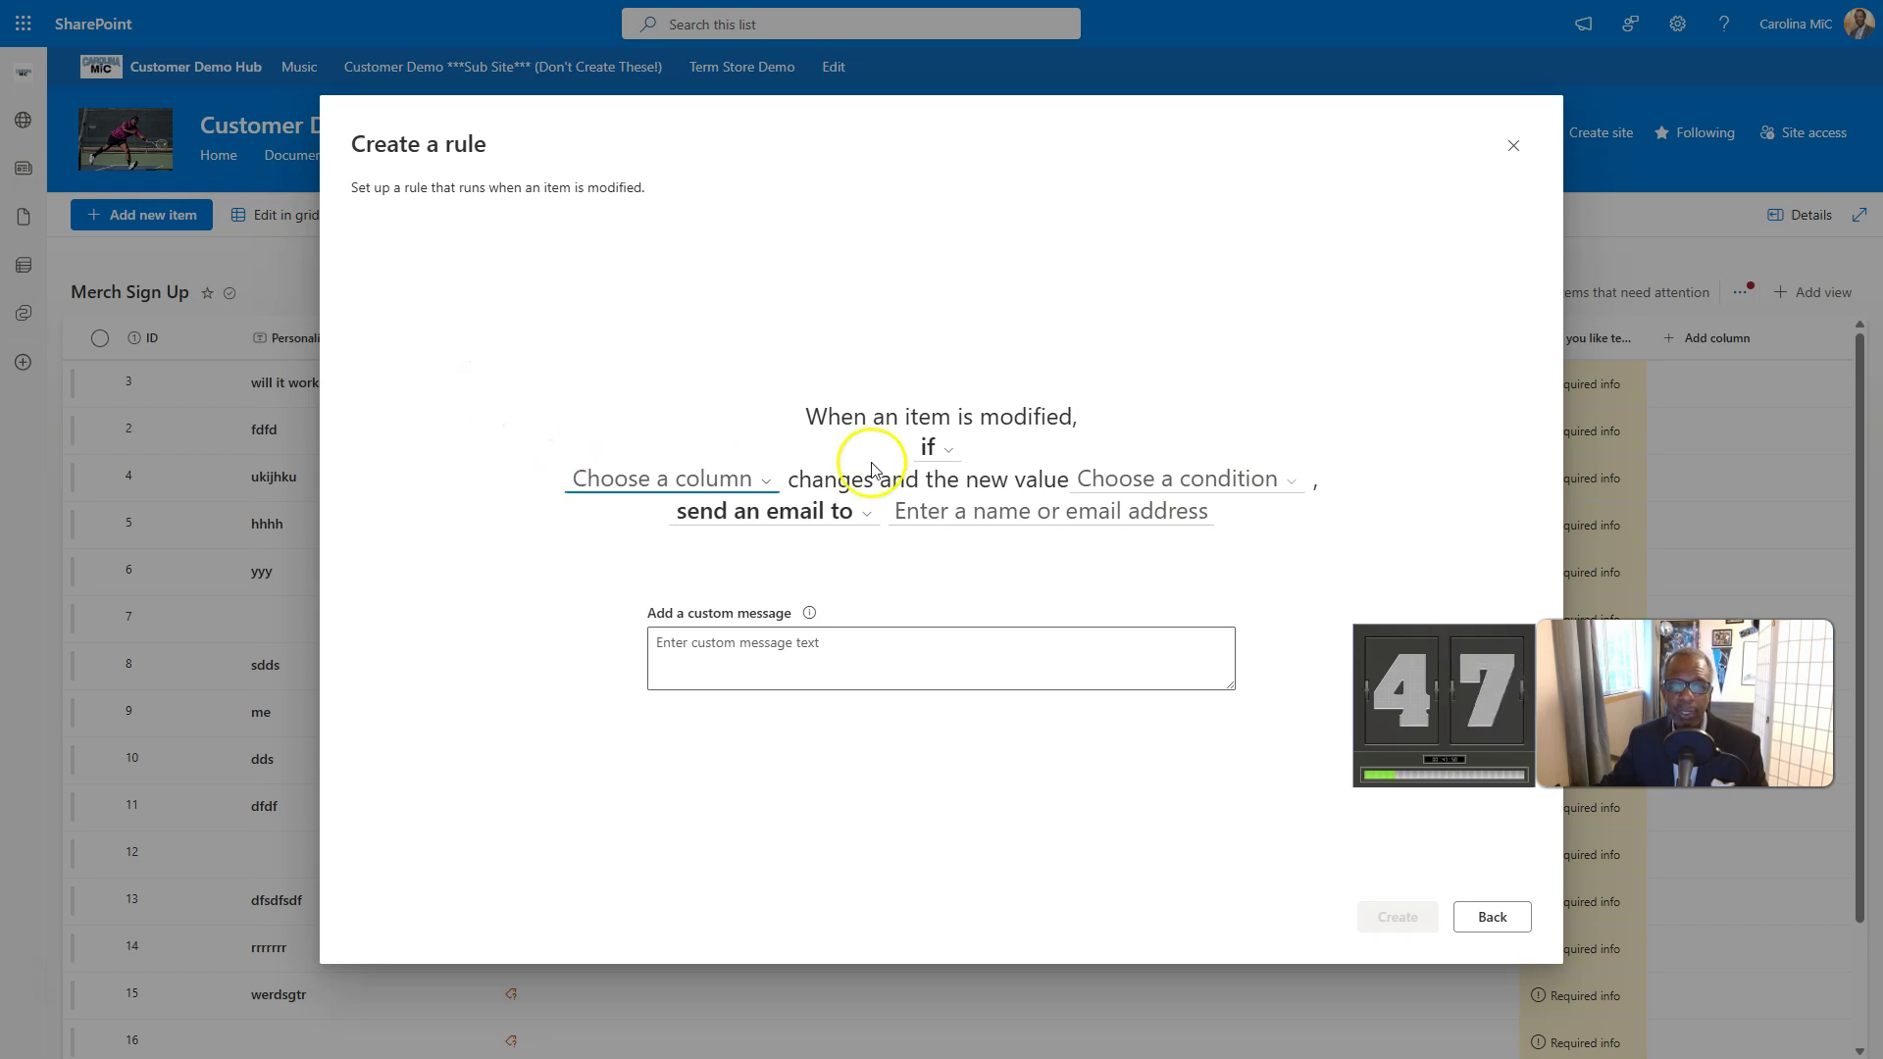
# Make the rule always email Created By with the message 'Woot!' and create it.
pyautogui.click(946, 448)
pyautogui.click(956, 488)
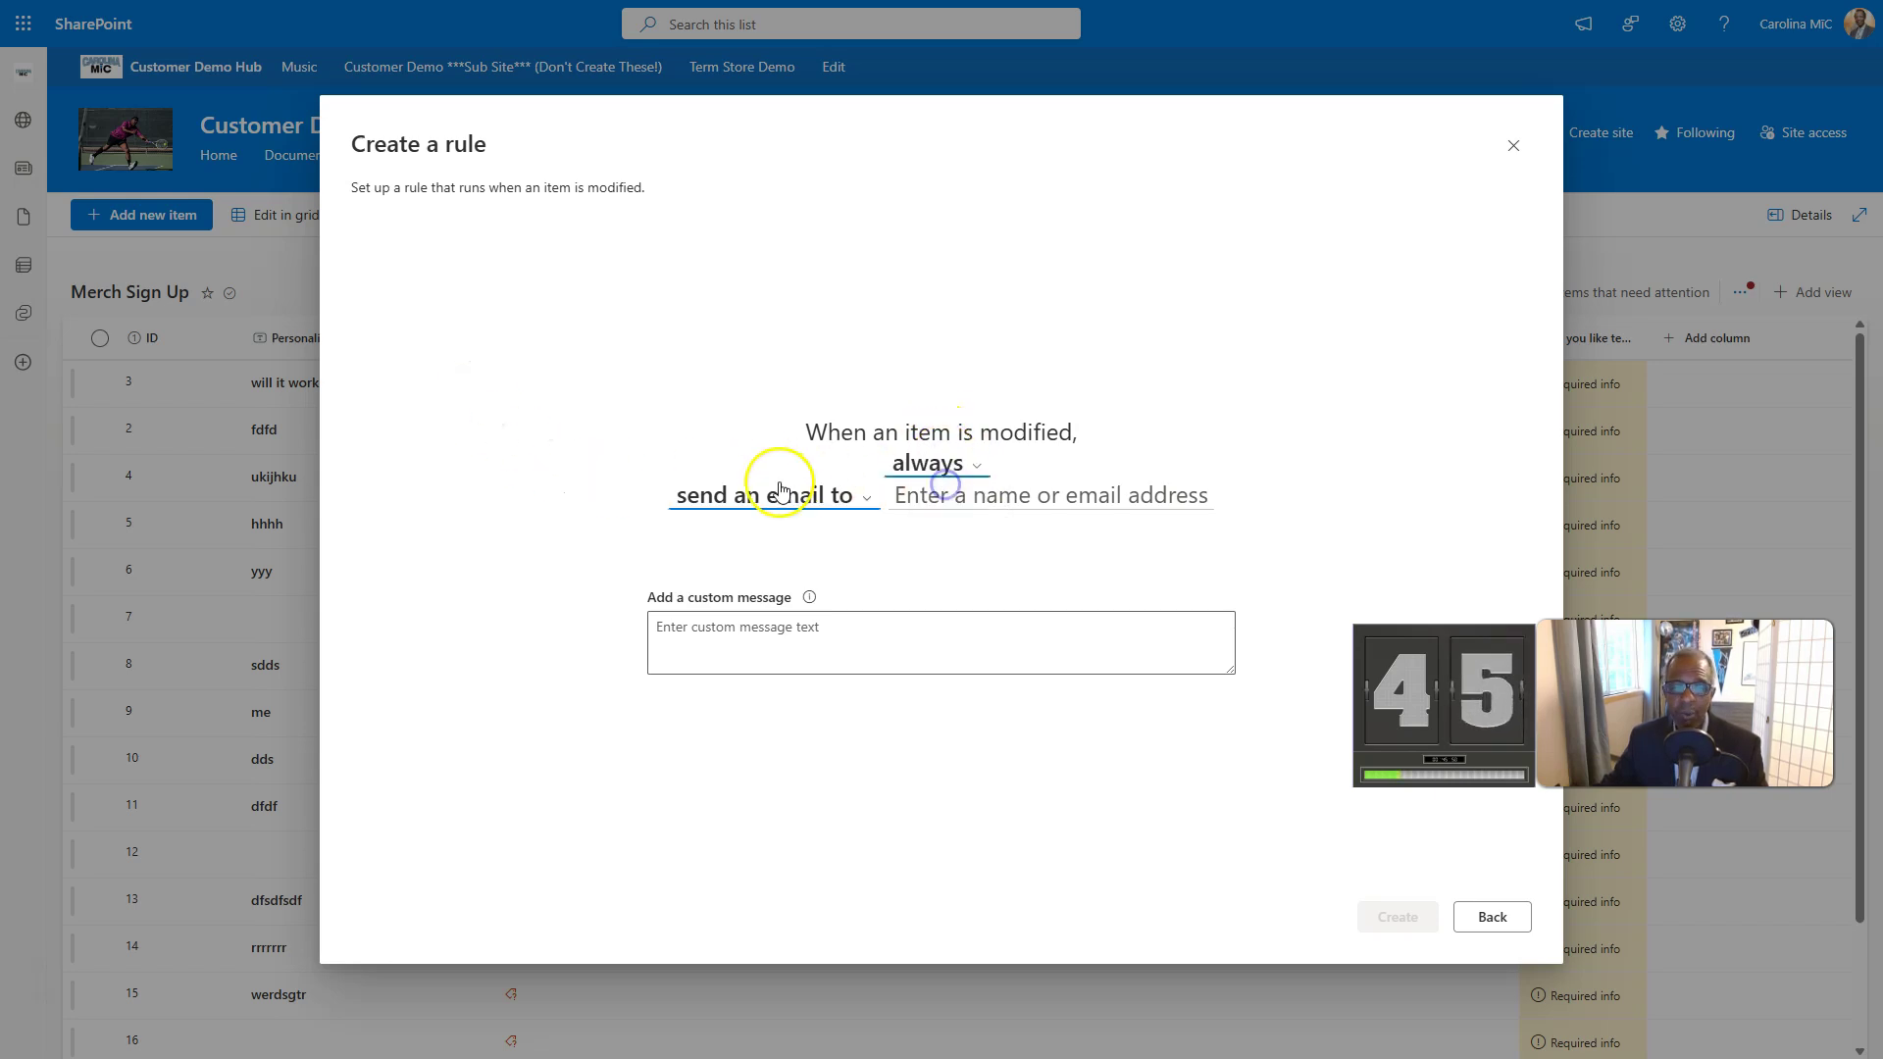
pyautogui.click(779, 497)
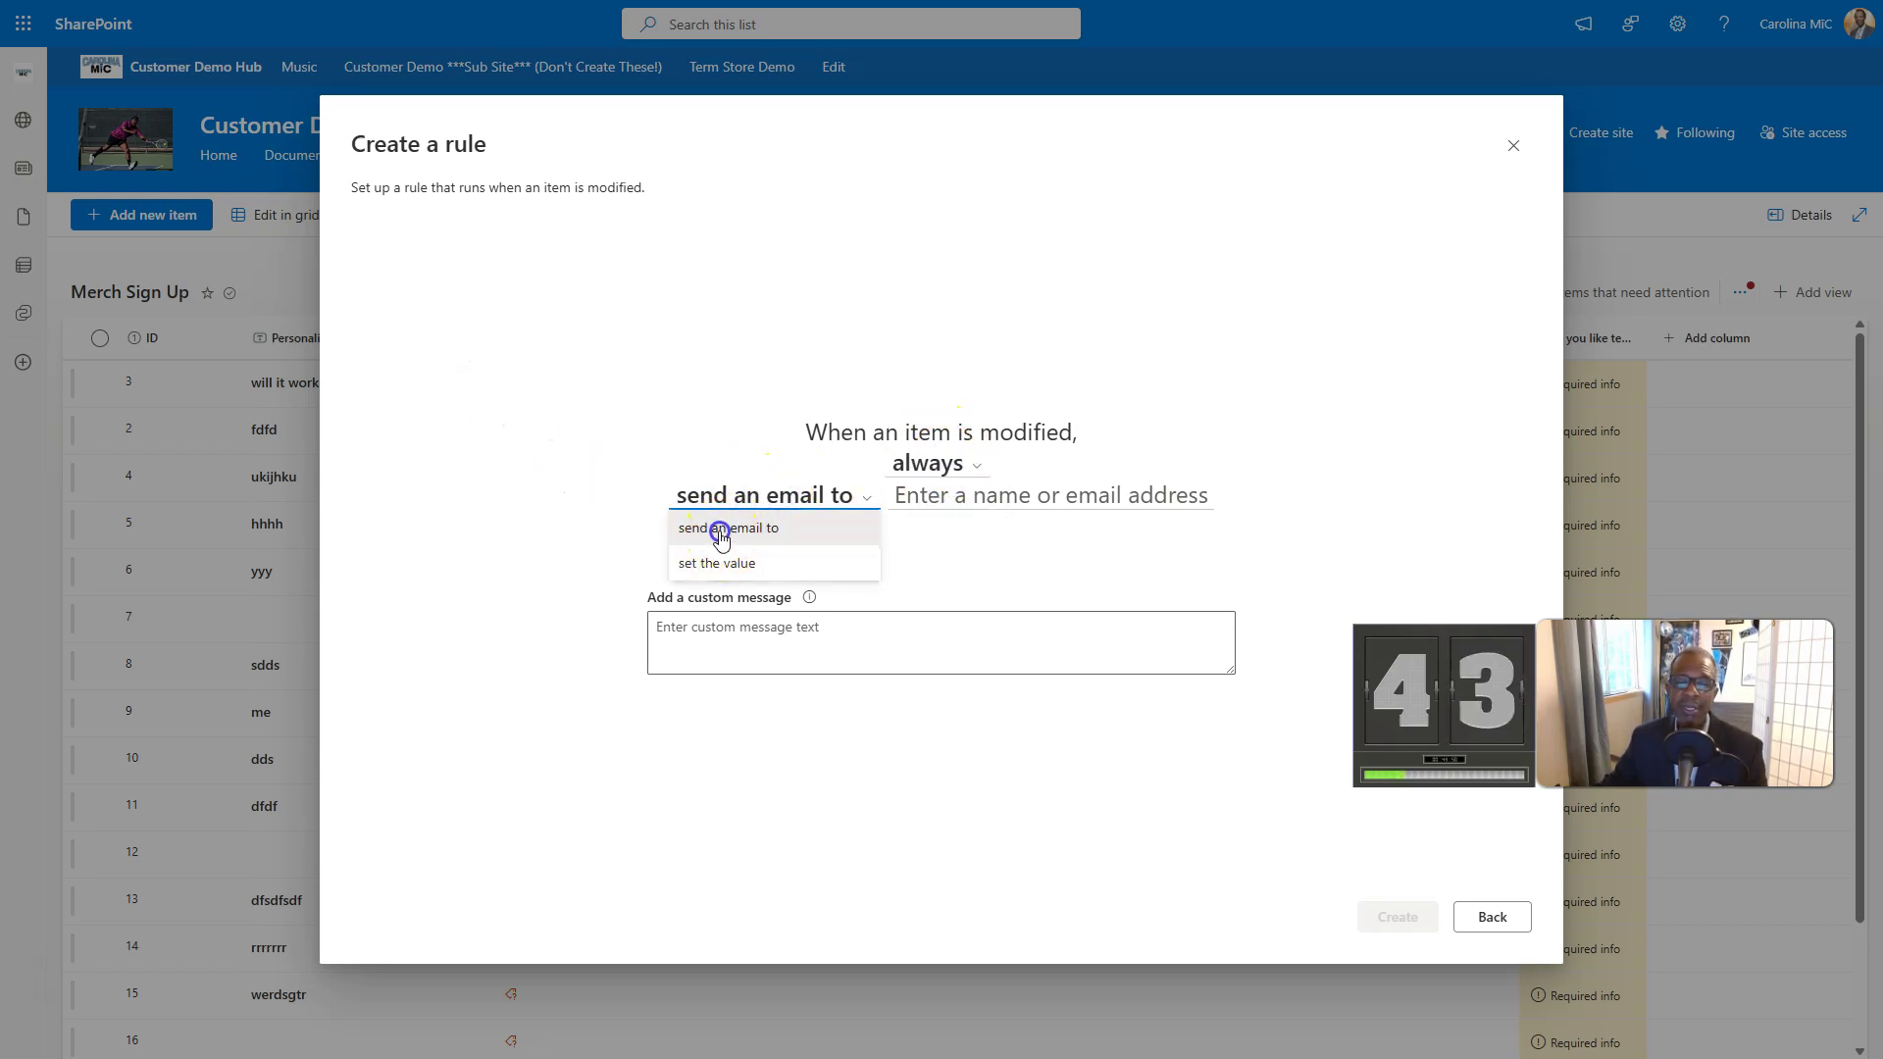
pyautogui.click(720, 531)
pyautogui.click(956, 490)
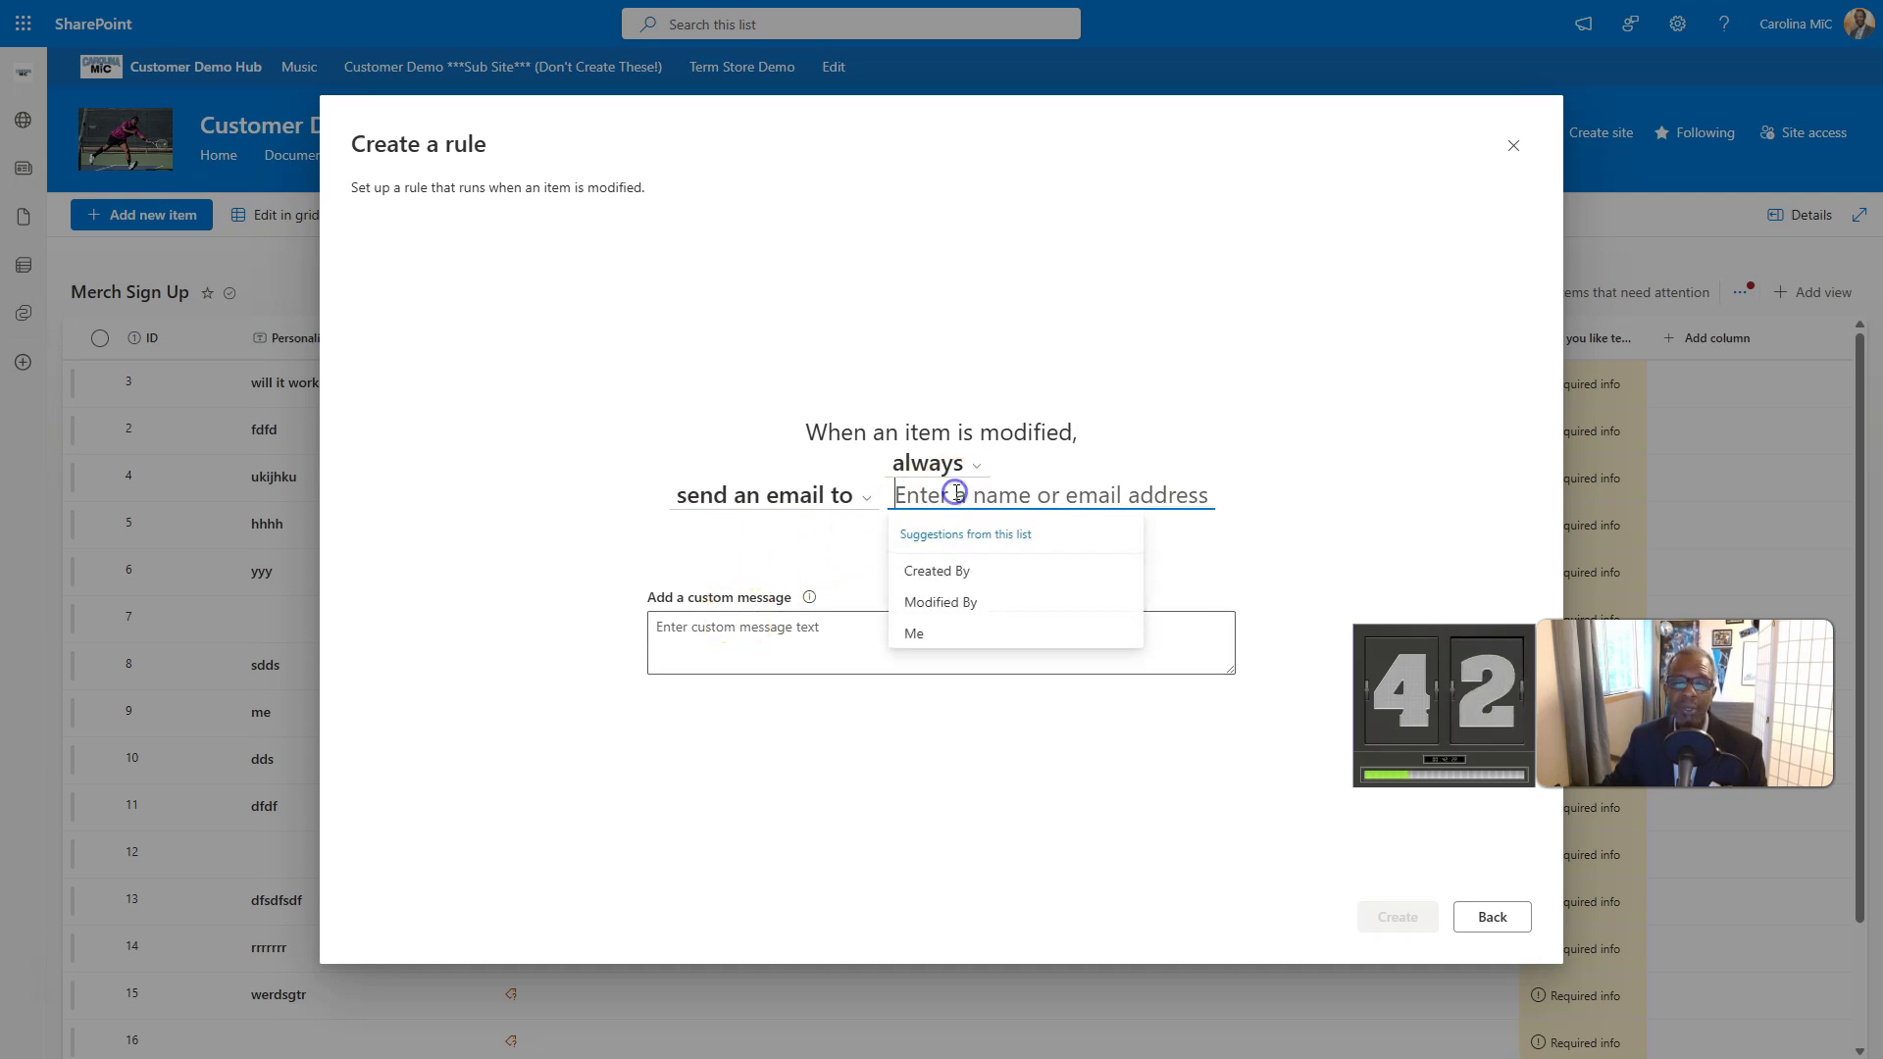
pyautogui.click(939, 570)
pyautogui.click(828, 628)
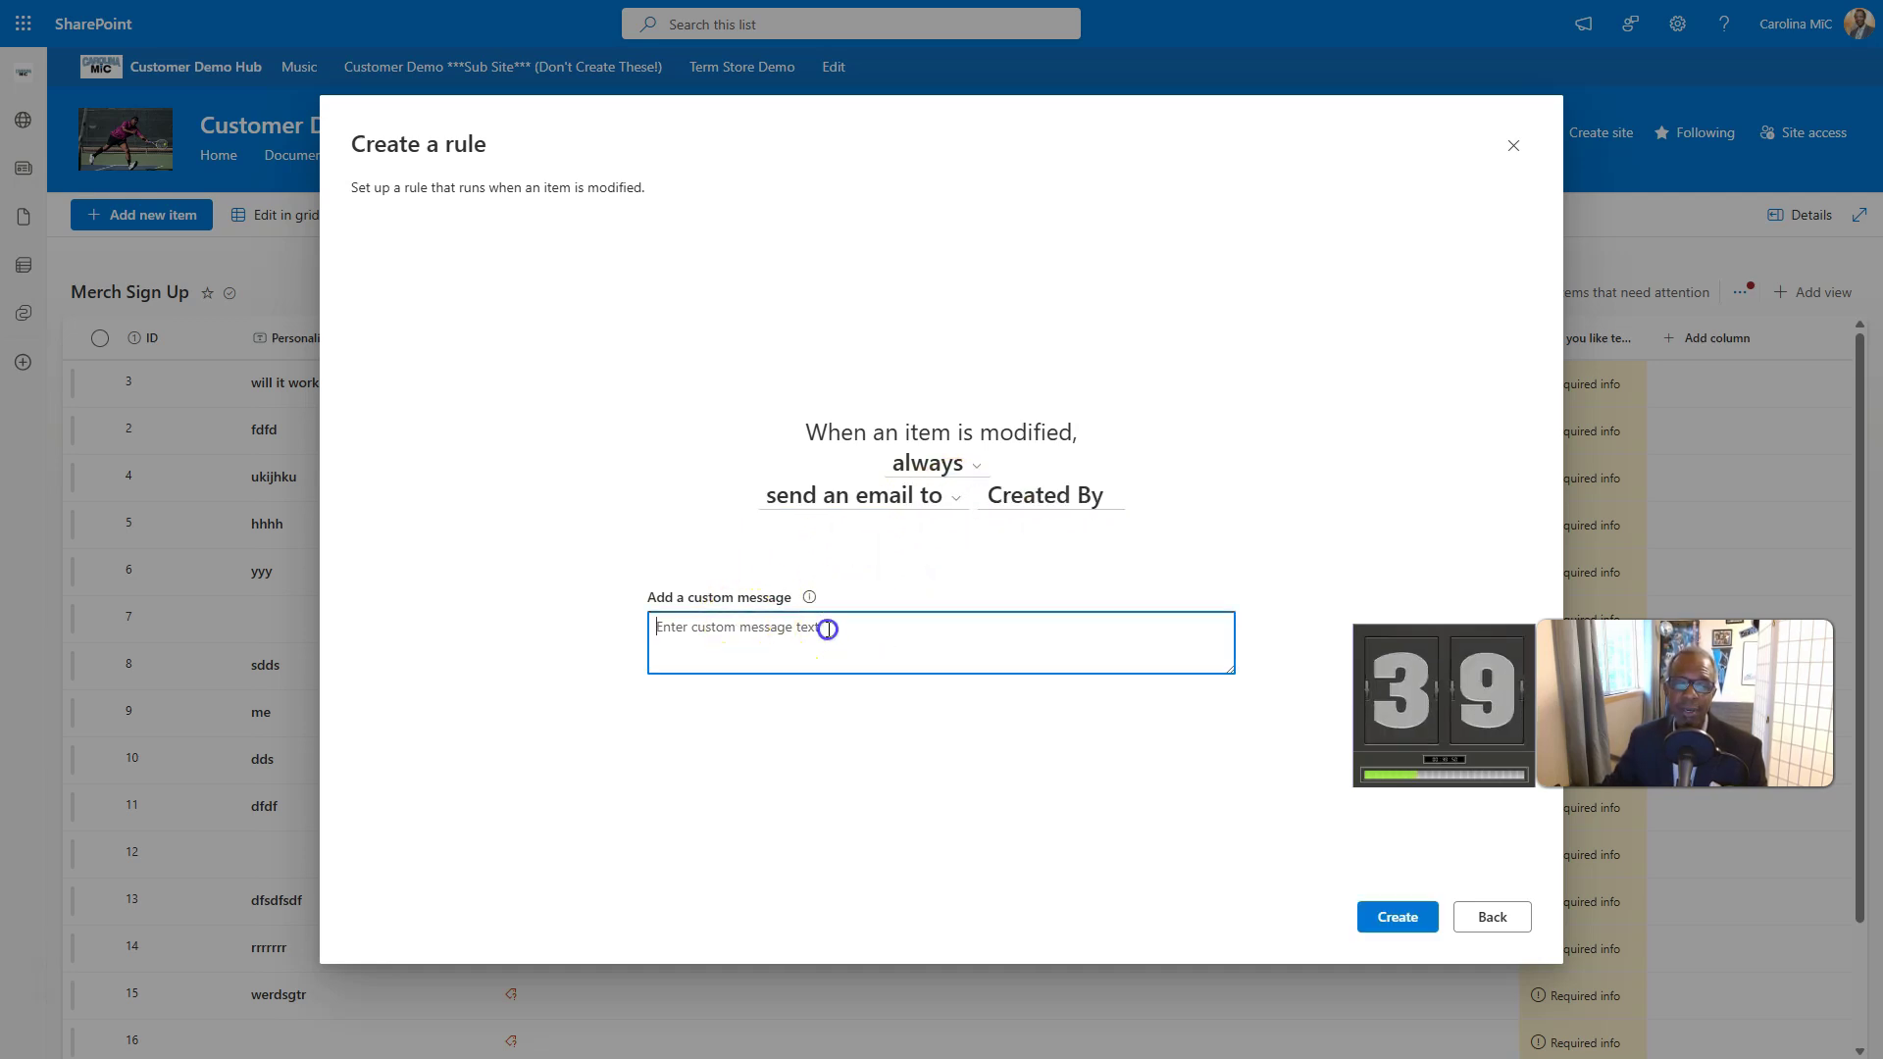
pyautogui.write('W')
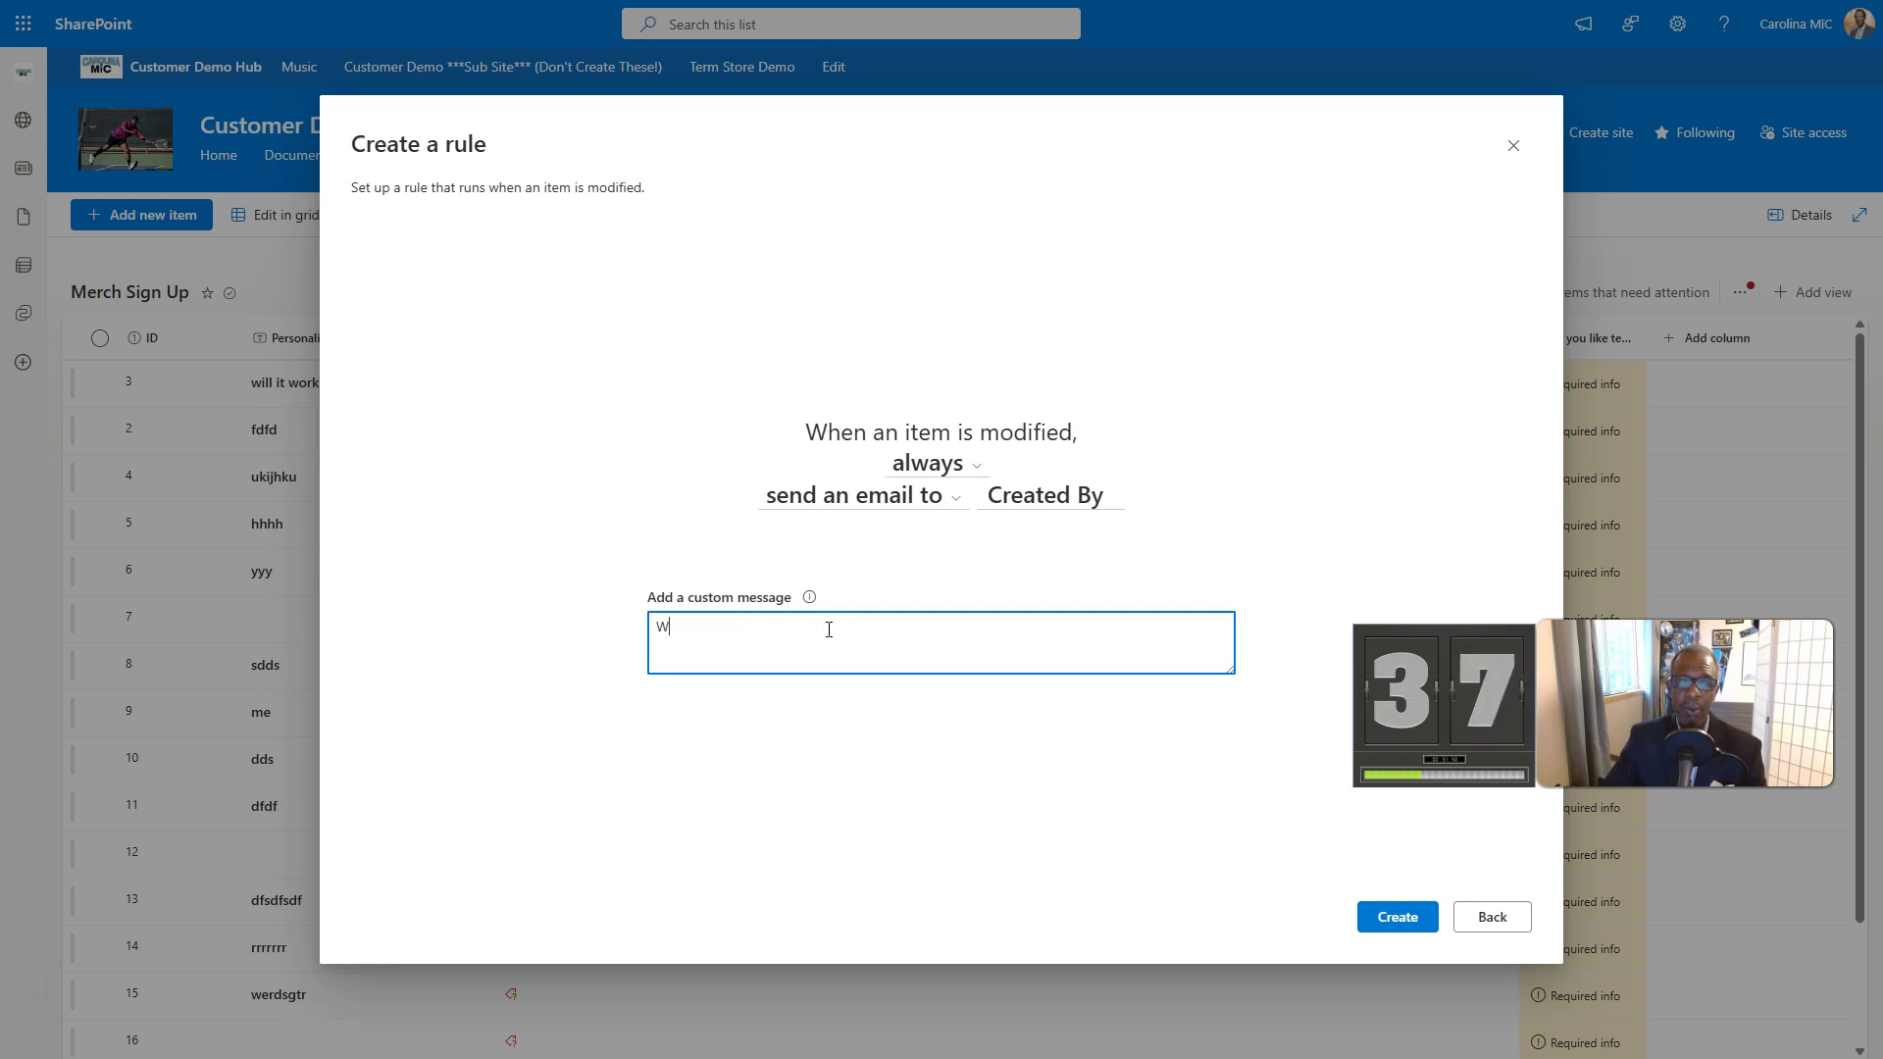
pyautogui.write('oot!')
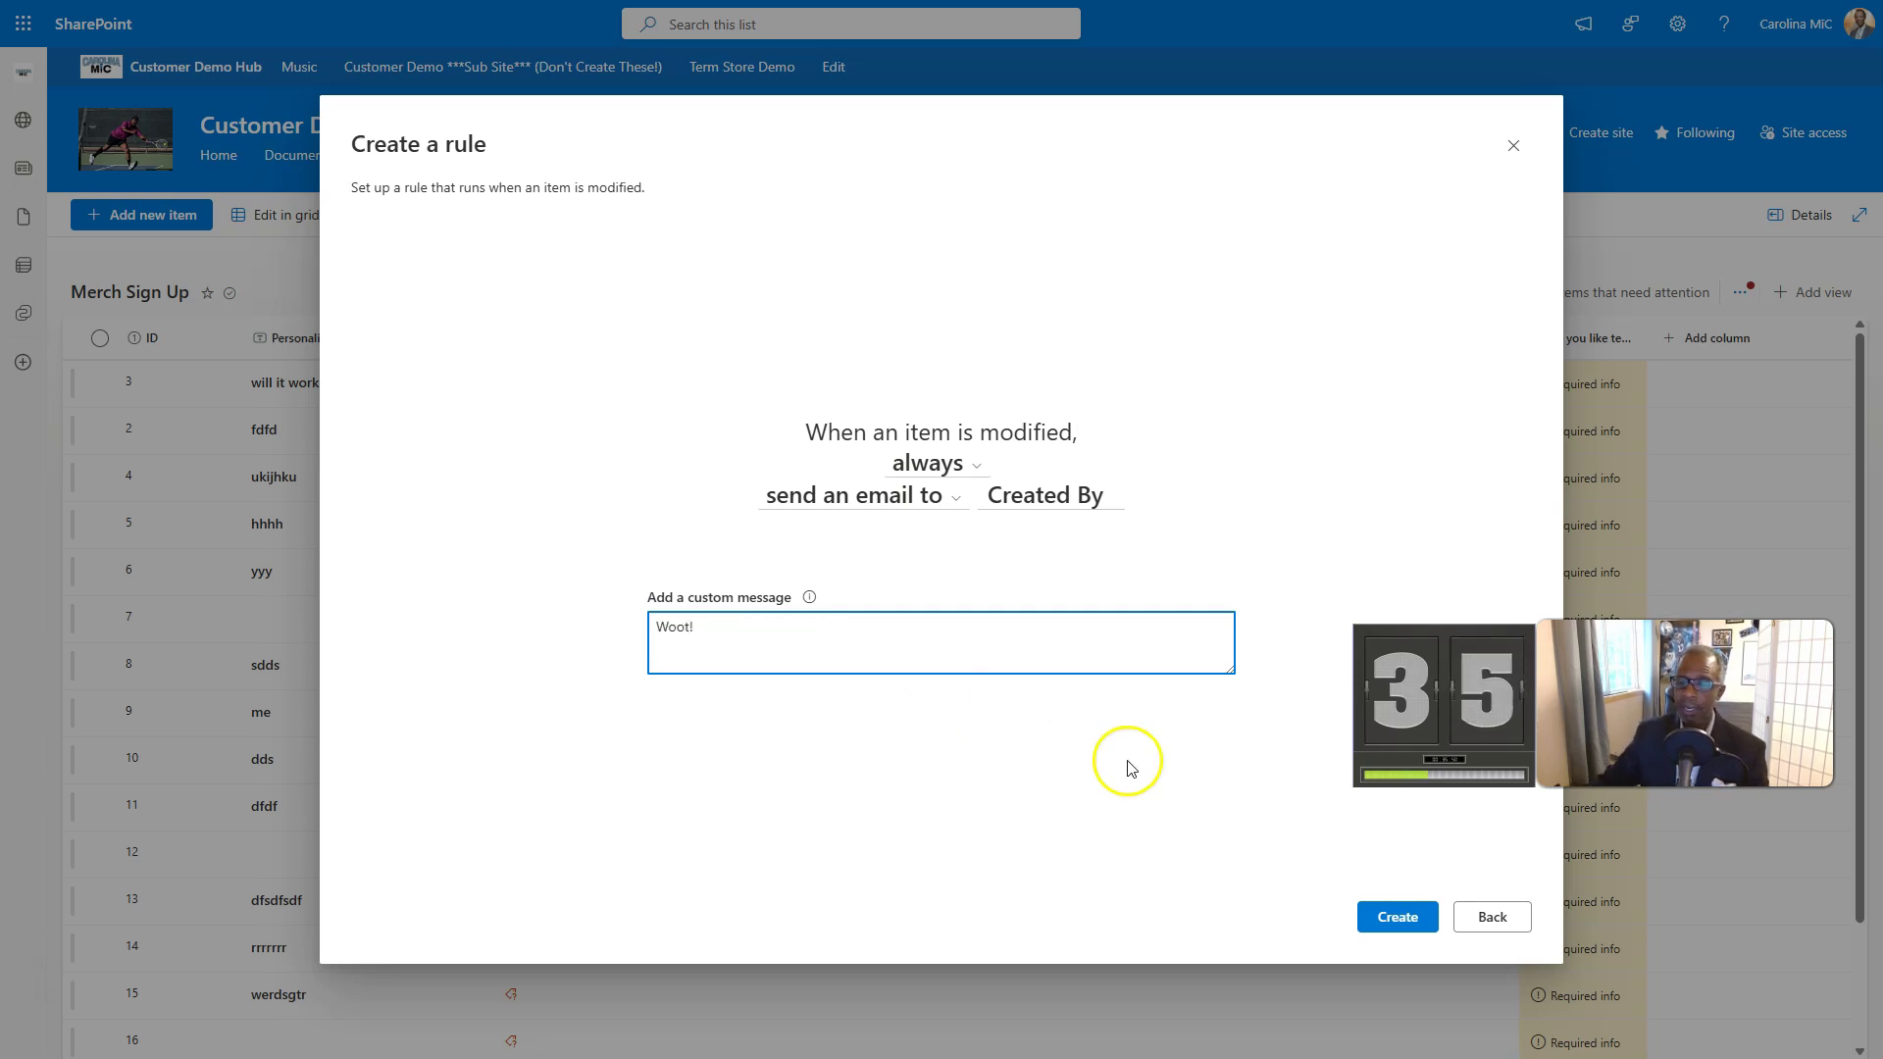
pyautogui.click(1378, 920)
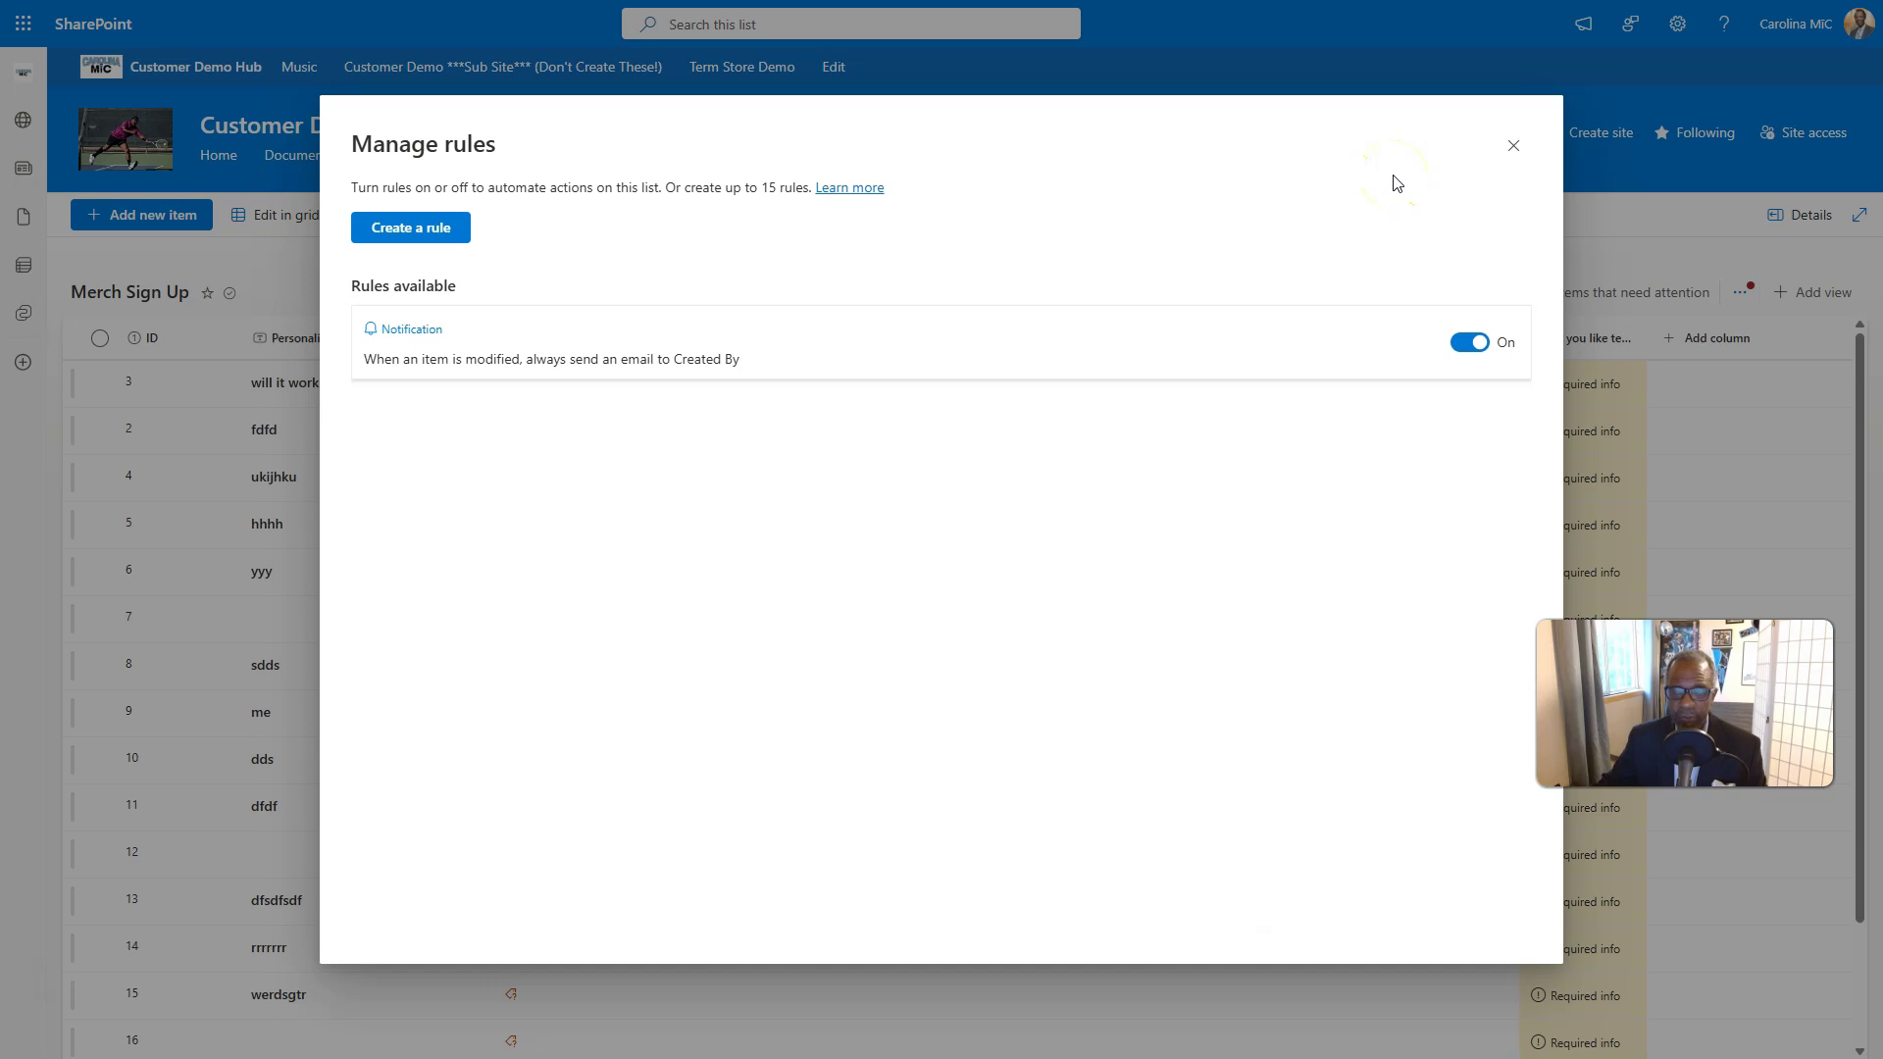
# Close Manage rules, select the Merch Sign Up alert in My Alerts, and return home to Customer Demo Hub.
pyautogui.click(1514, 147)
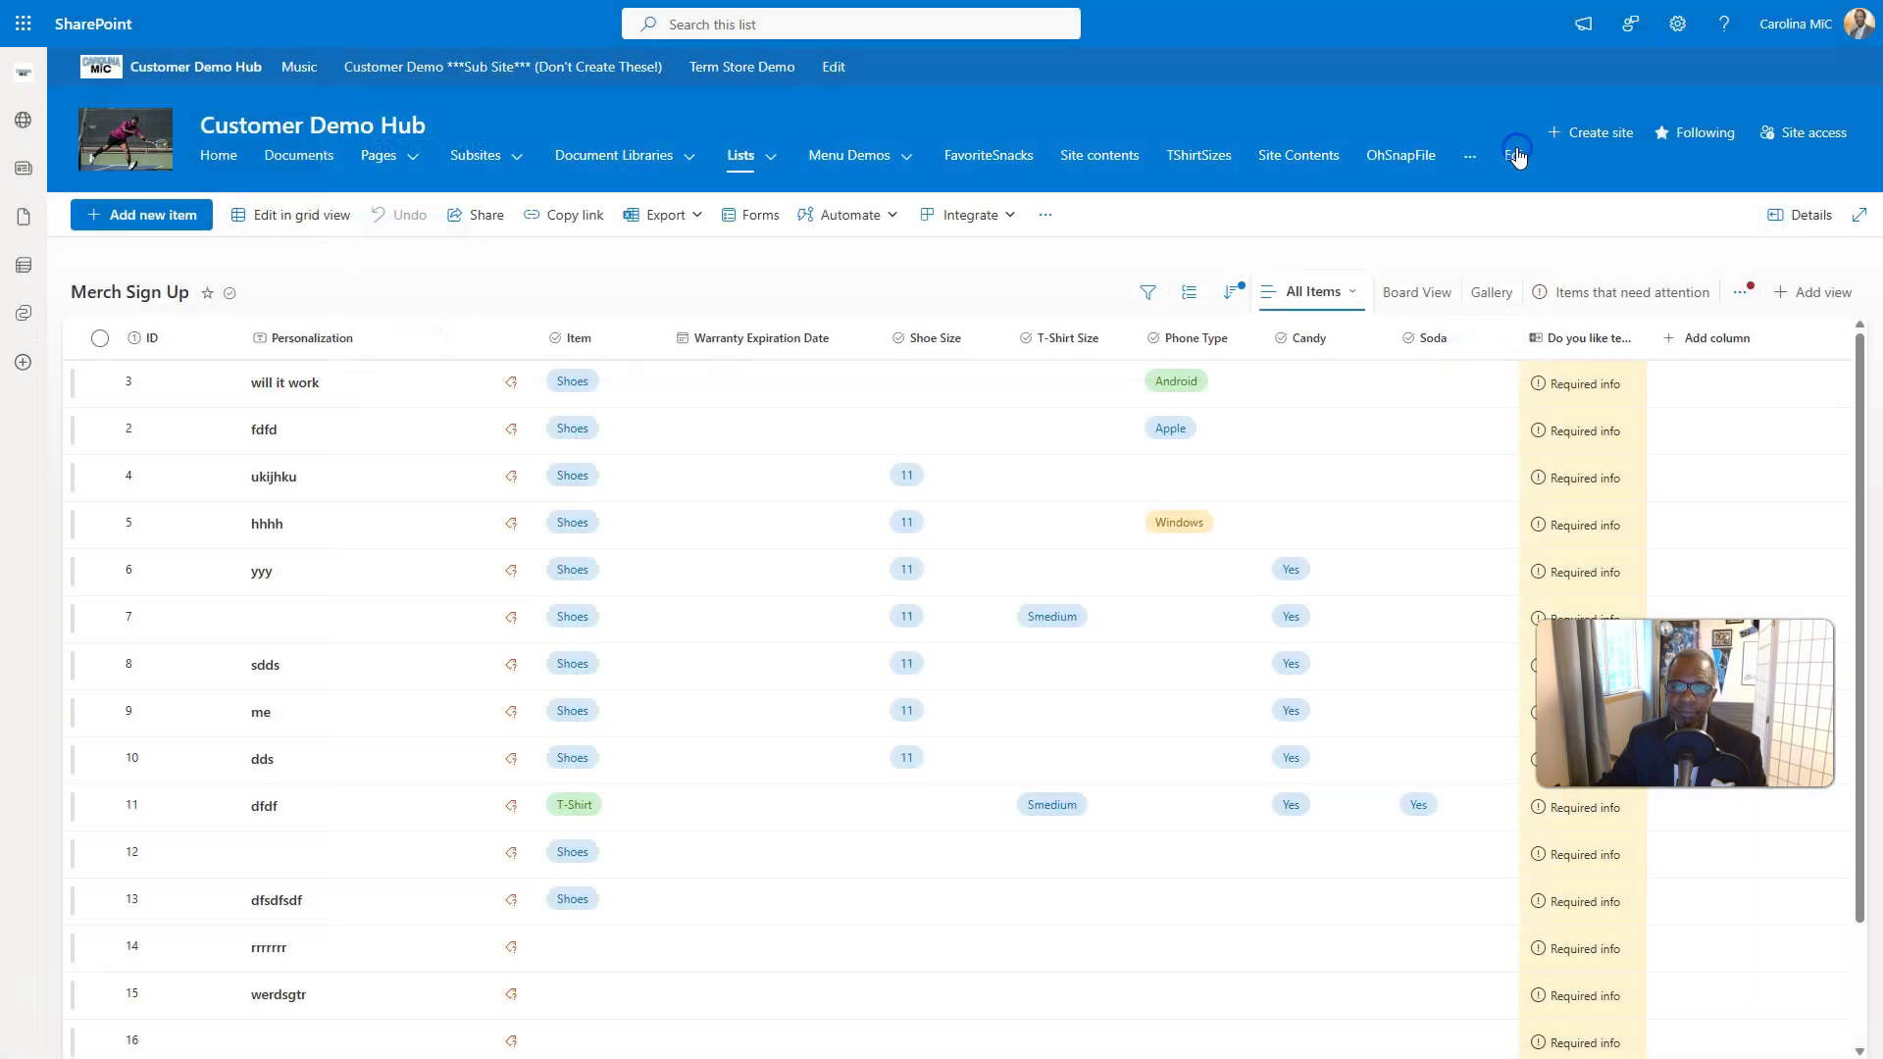
pyautogui.click(1040, 219)
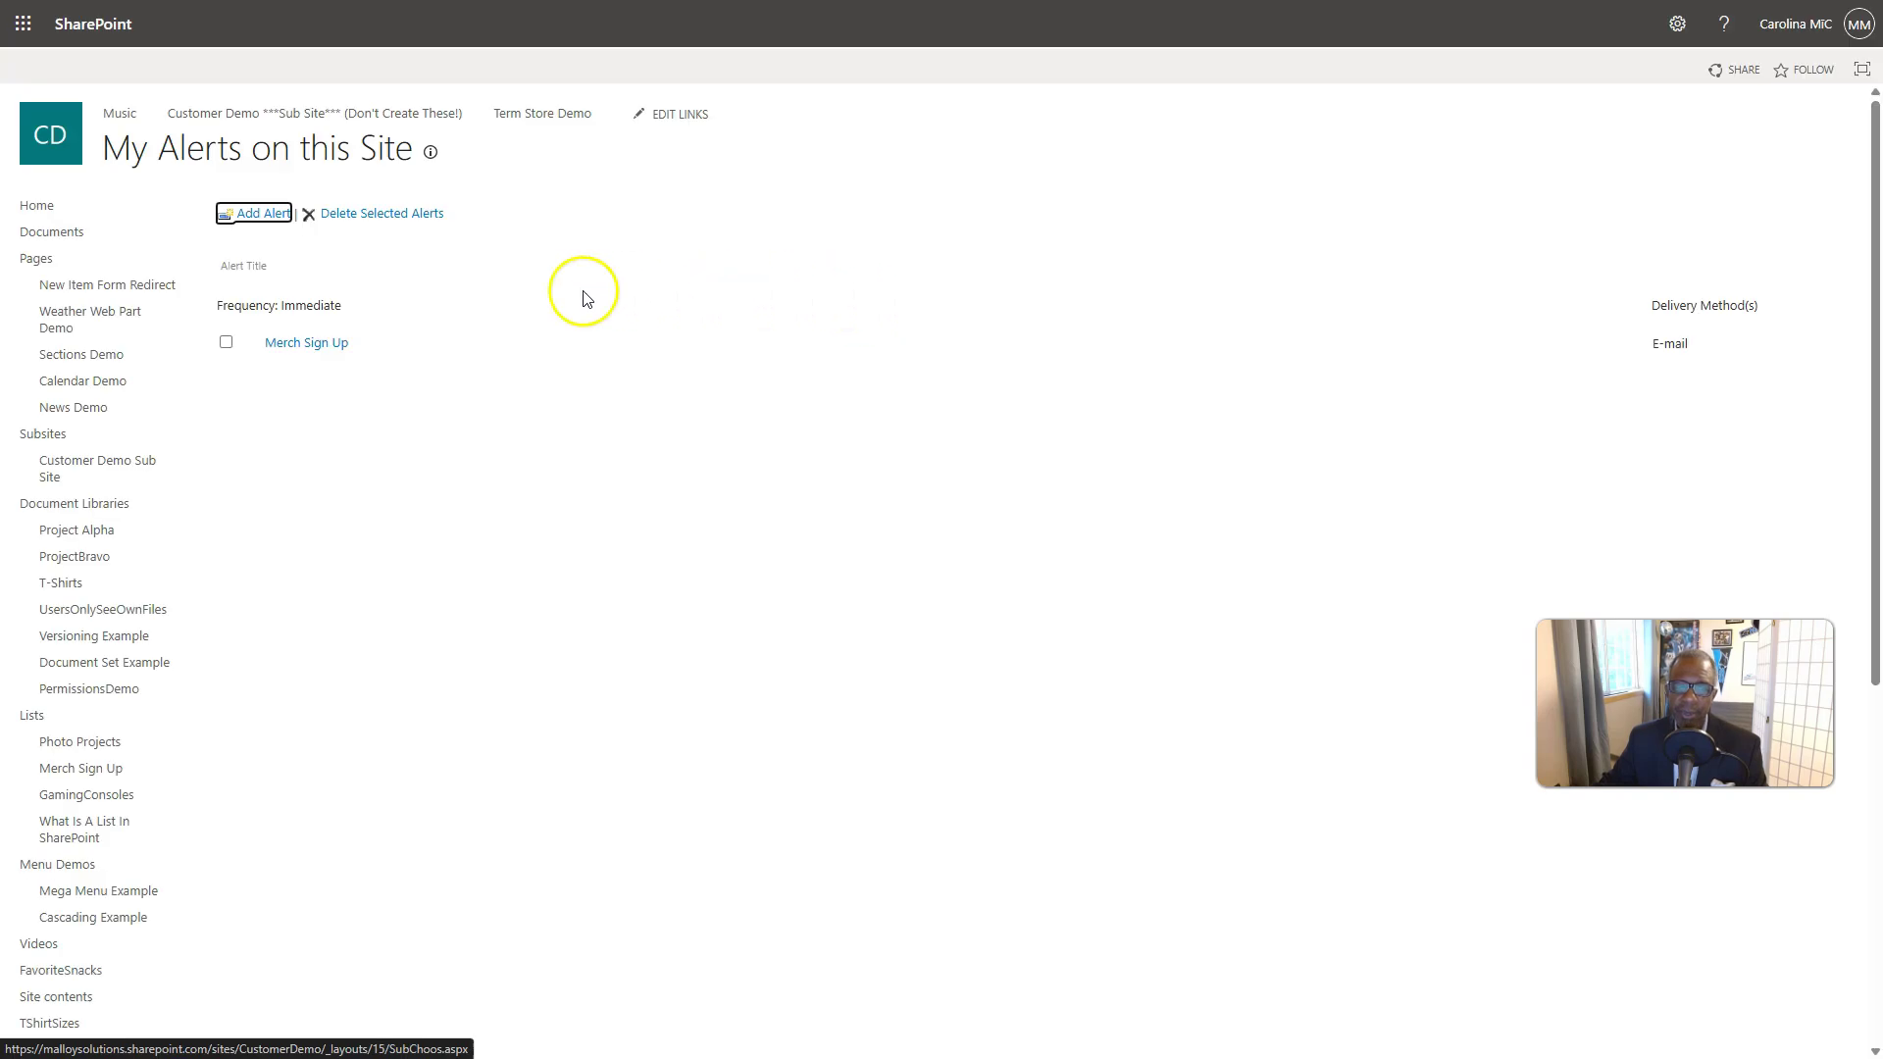
pyautogui.click(225, 343)
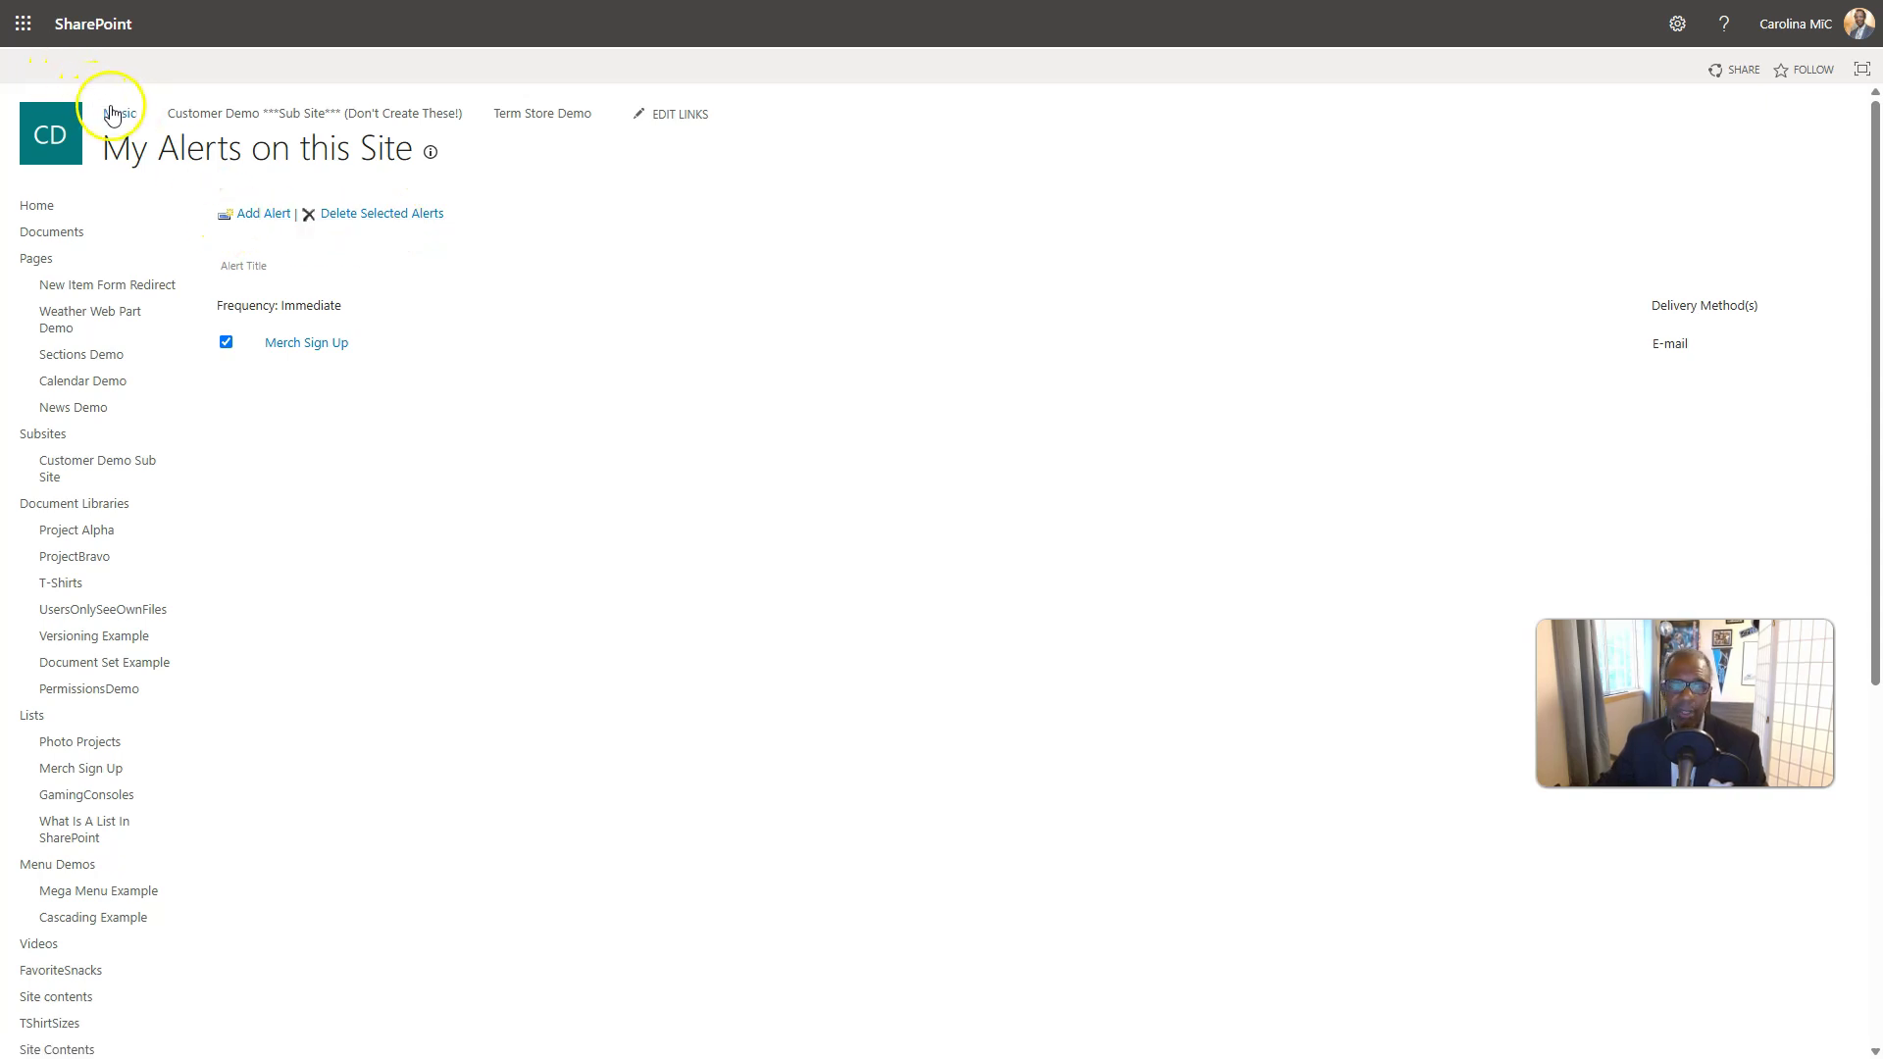
pyautogui.click(67, 157)
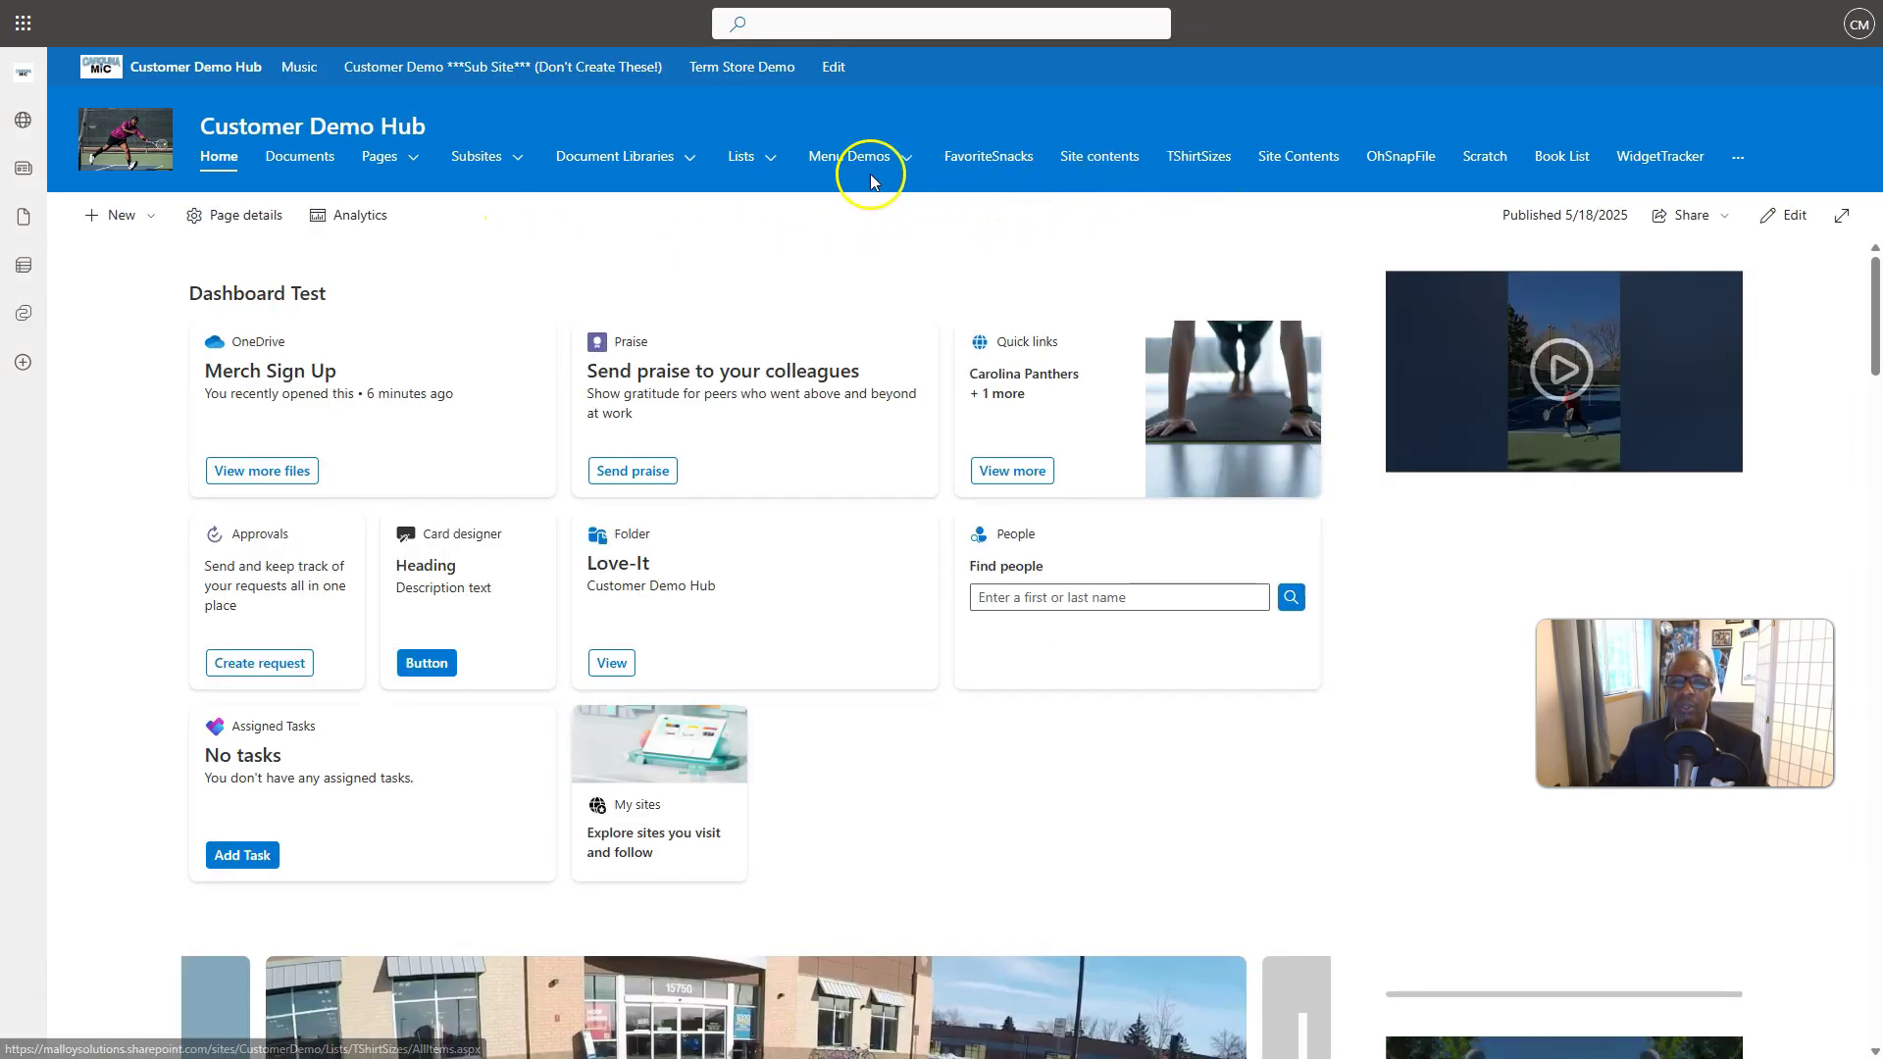
# Reopen the Merch Sign Up list and bring up Automate > Rules to reach Create a rule.
pyautogui.moveTo(748, 166)
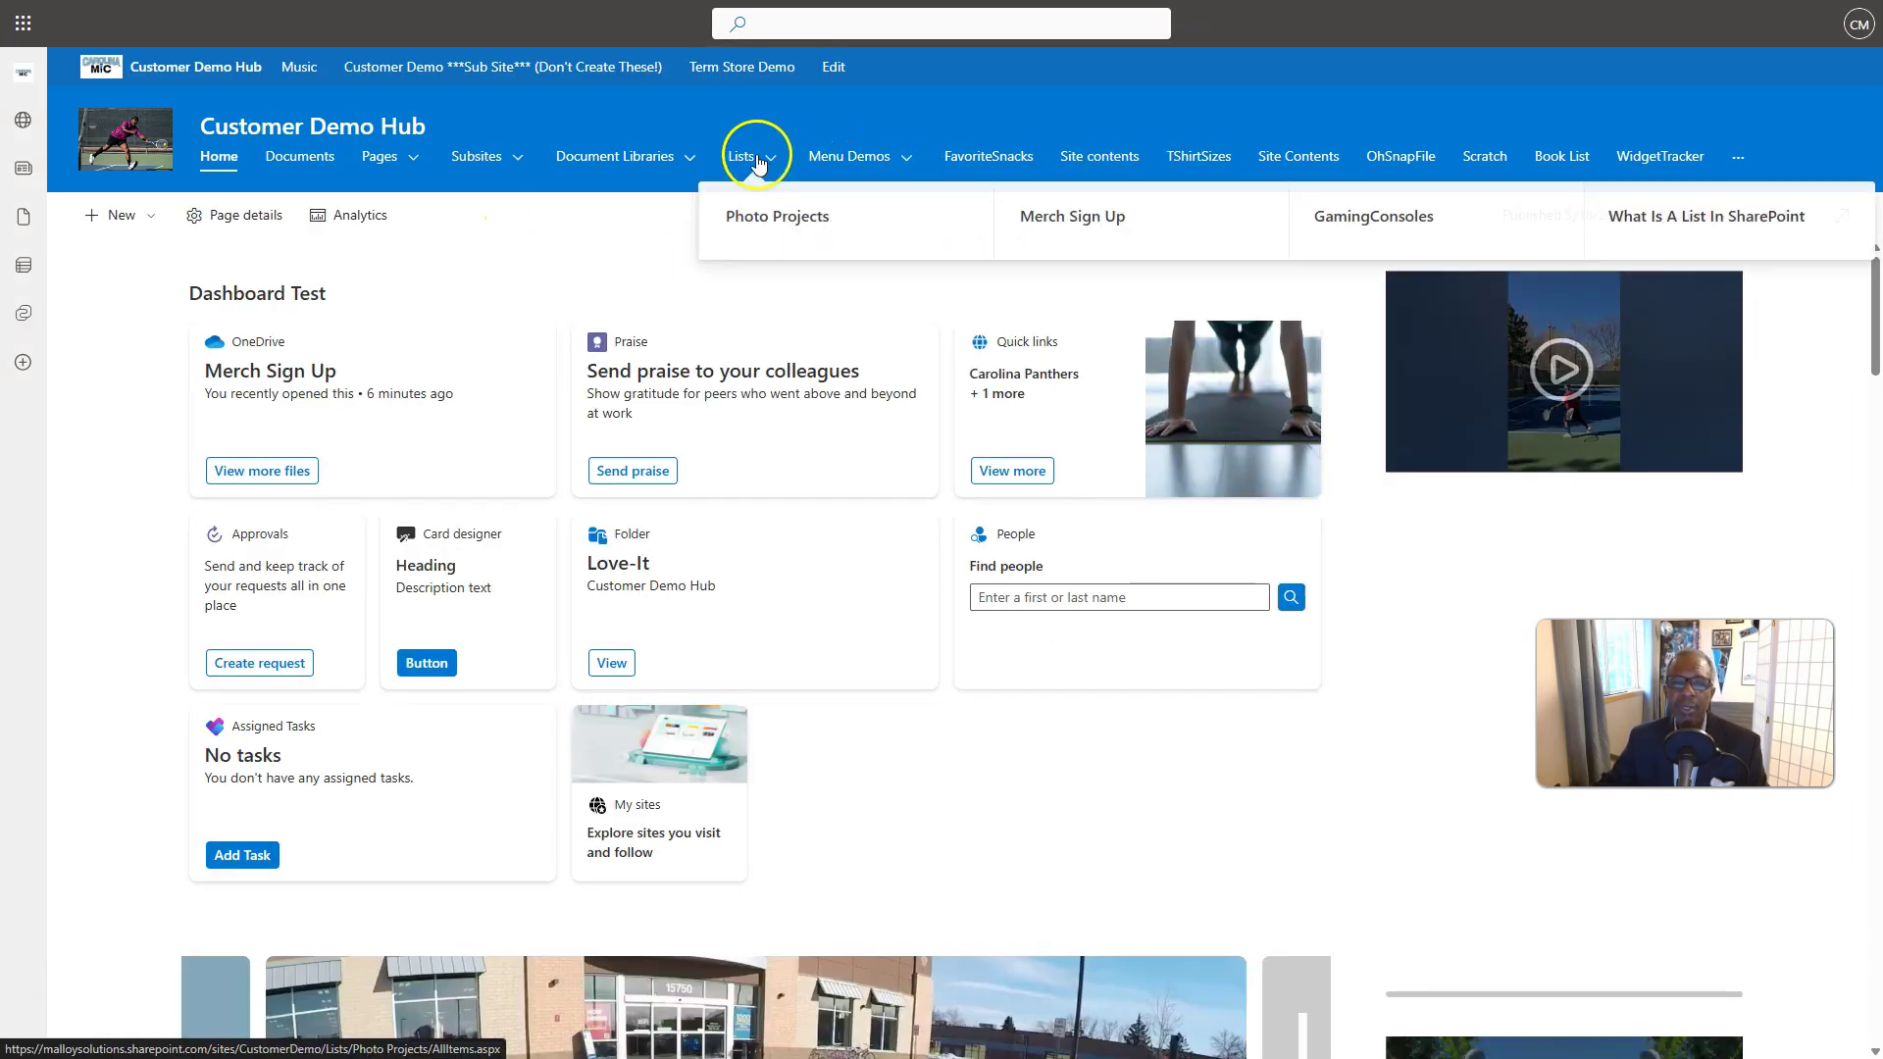
pyautogui.click(1054, 217)
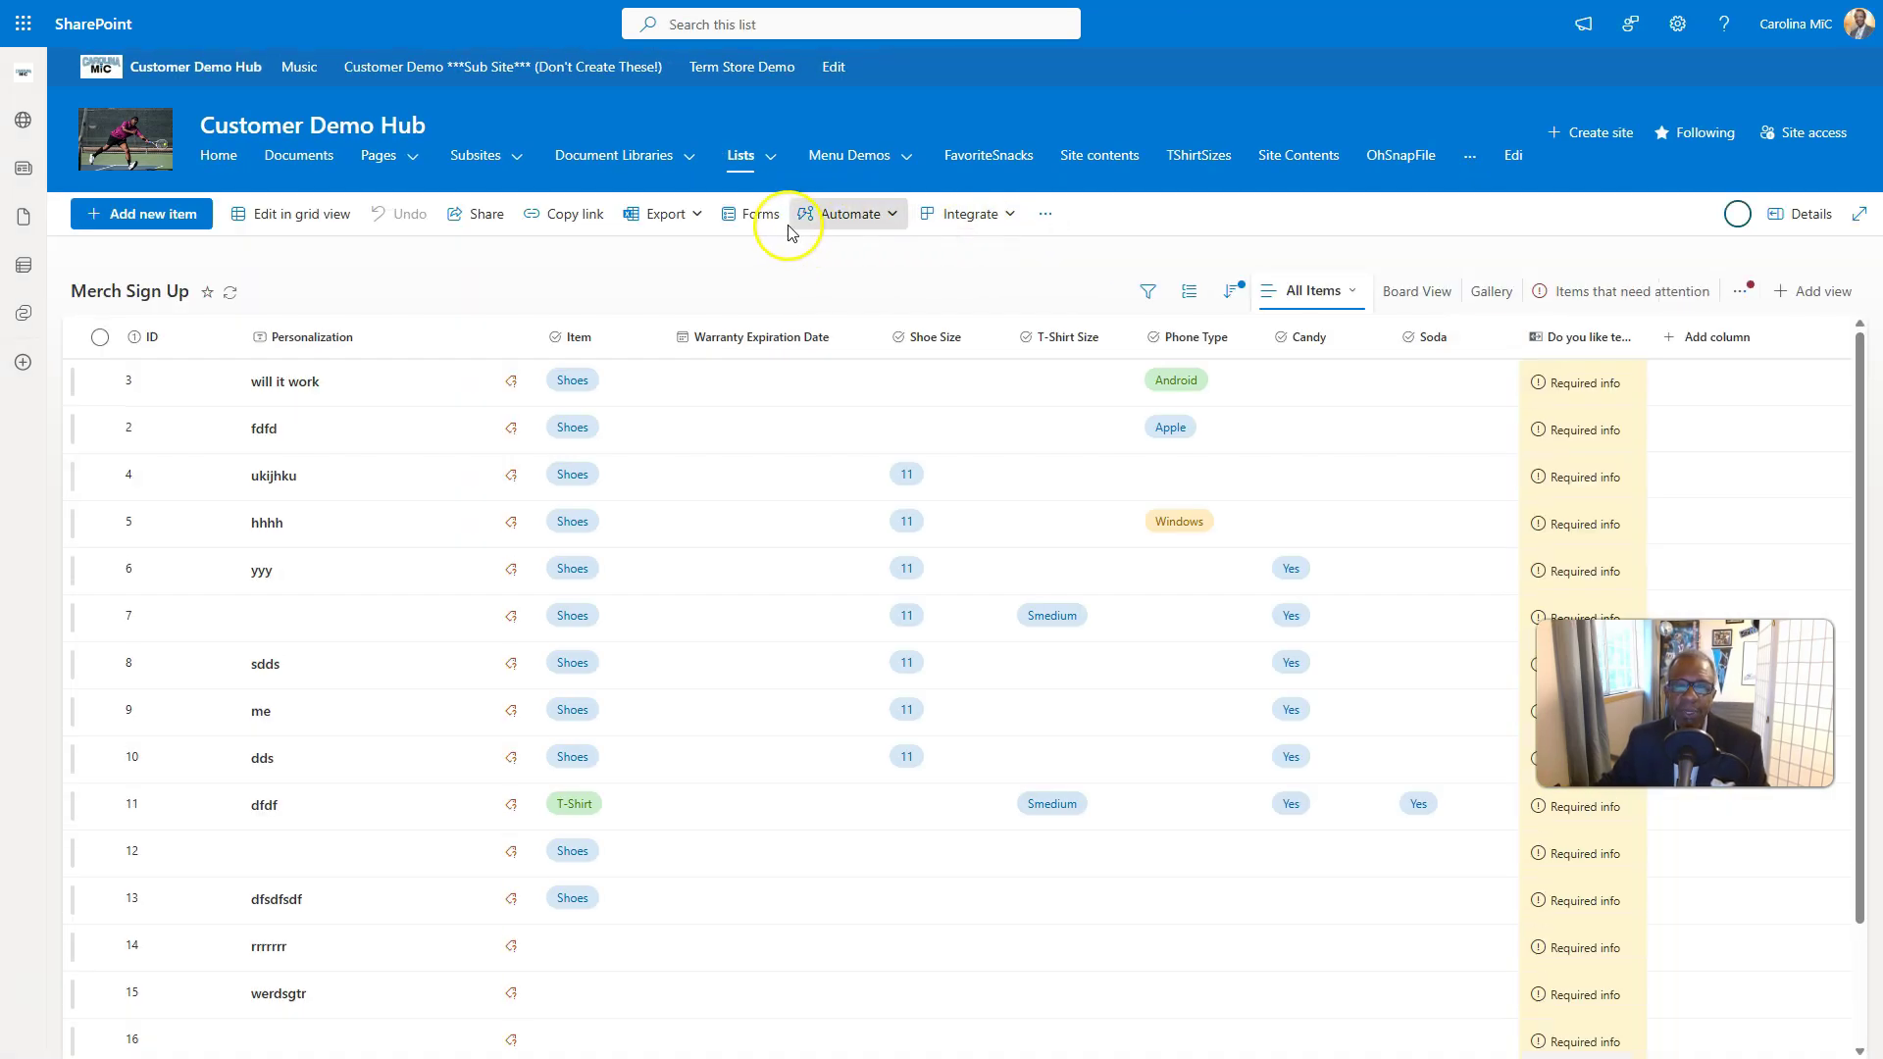
pyautogui.click(839, 221)
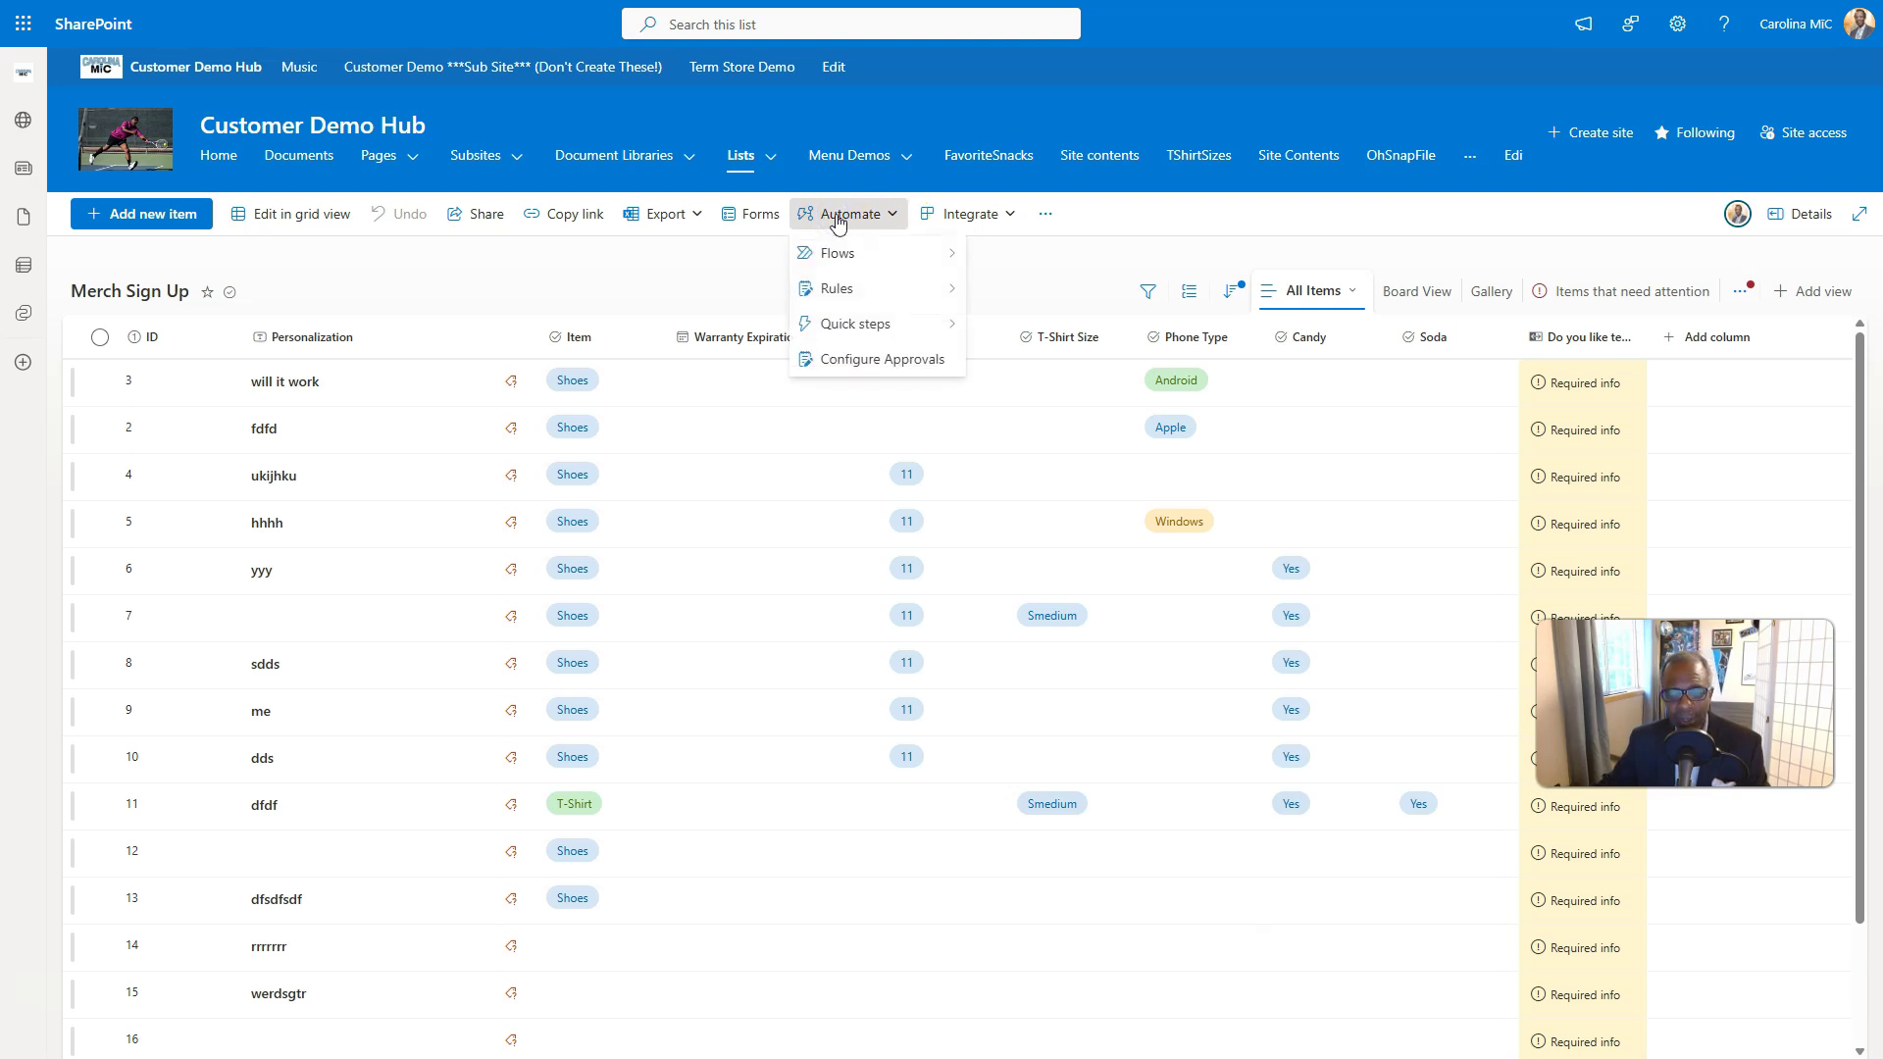
pyautogui.click(838, 223)
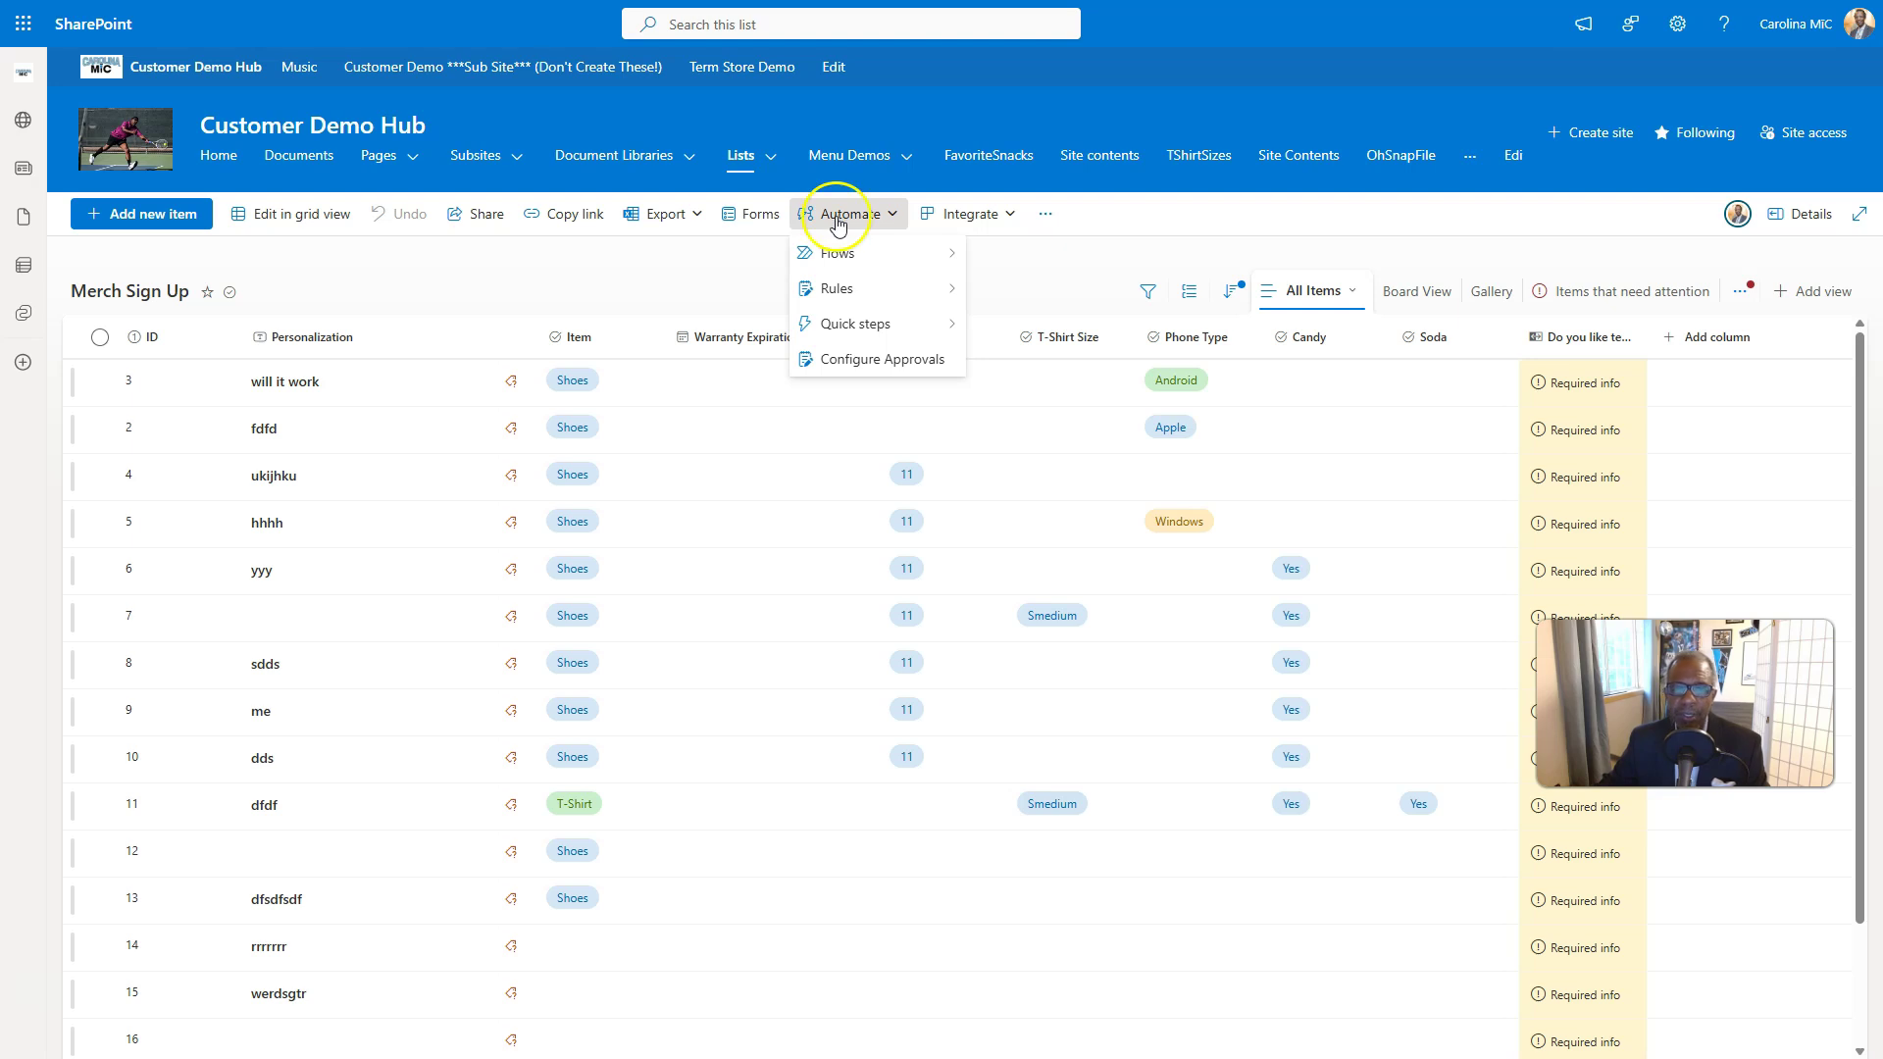
pyautogui.moveTo(843, 290)
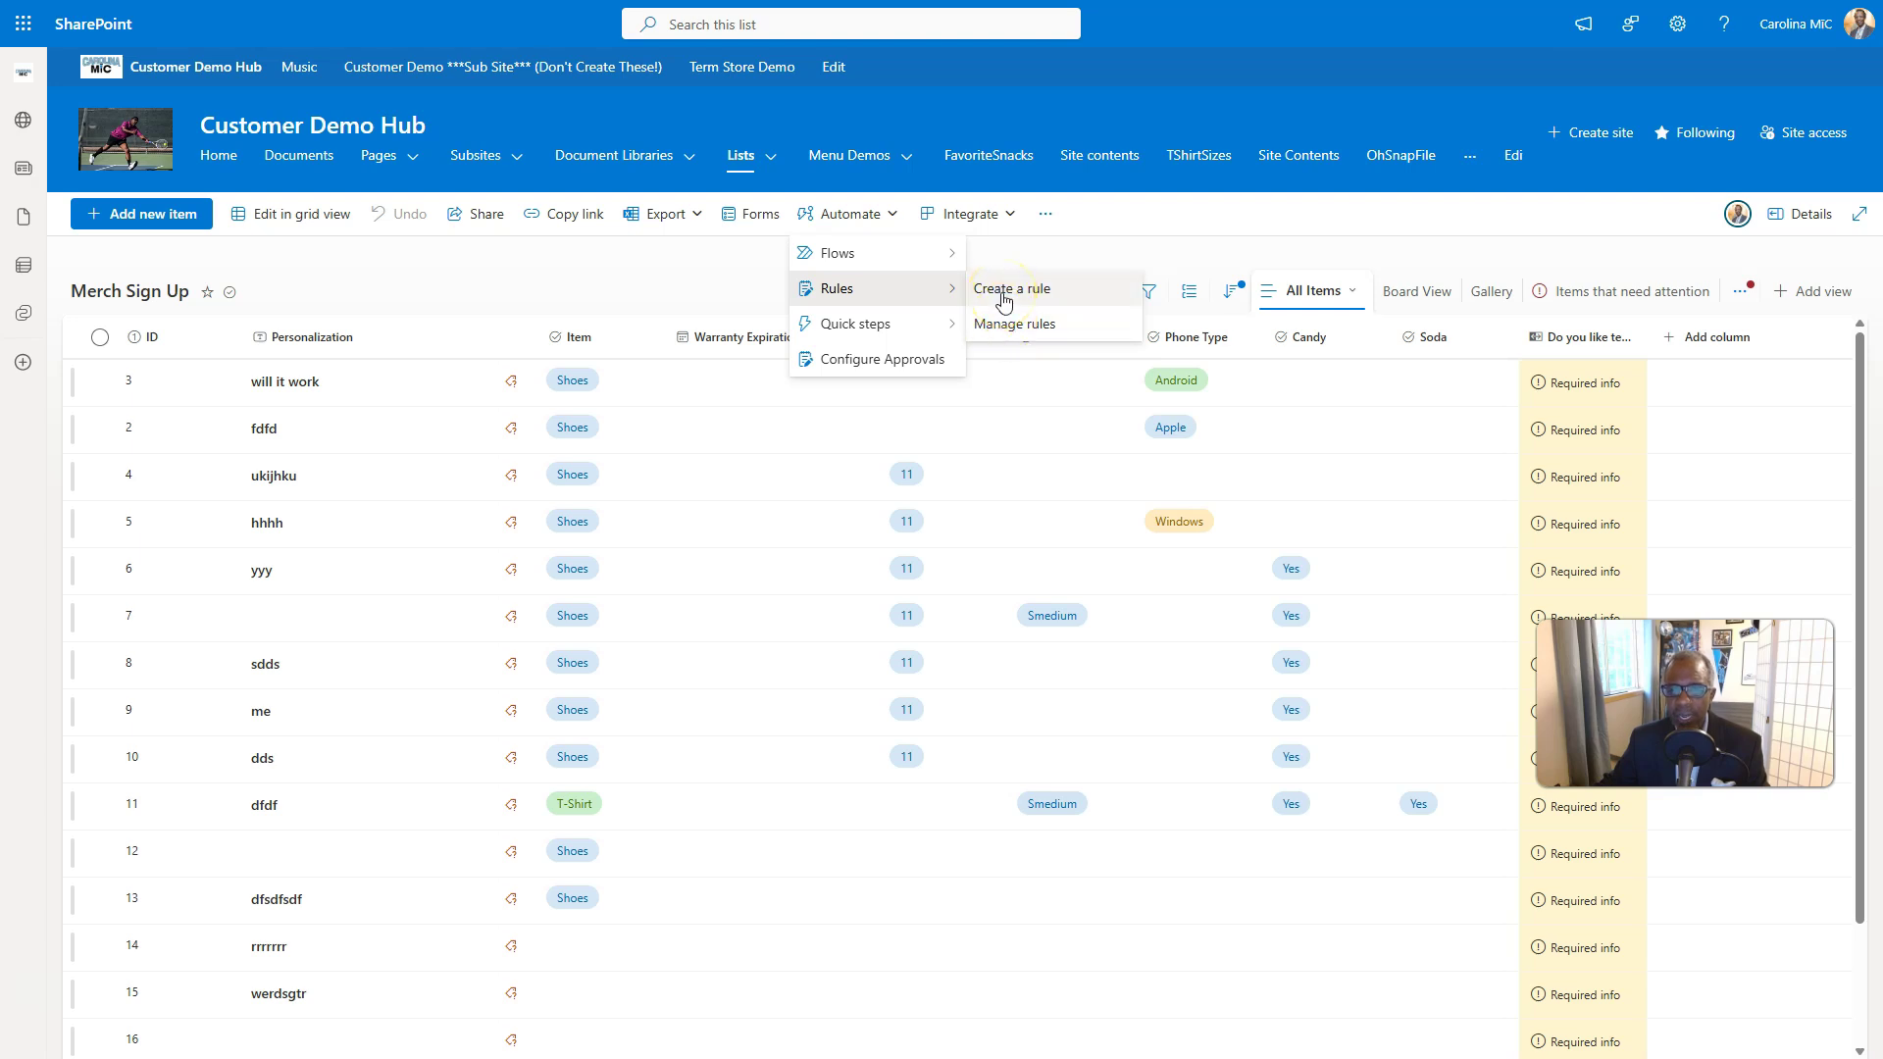
pyautogui.click(1004, 300)
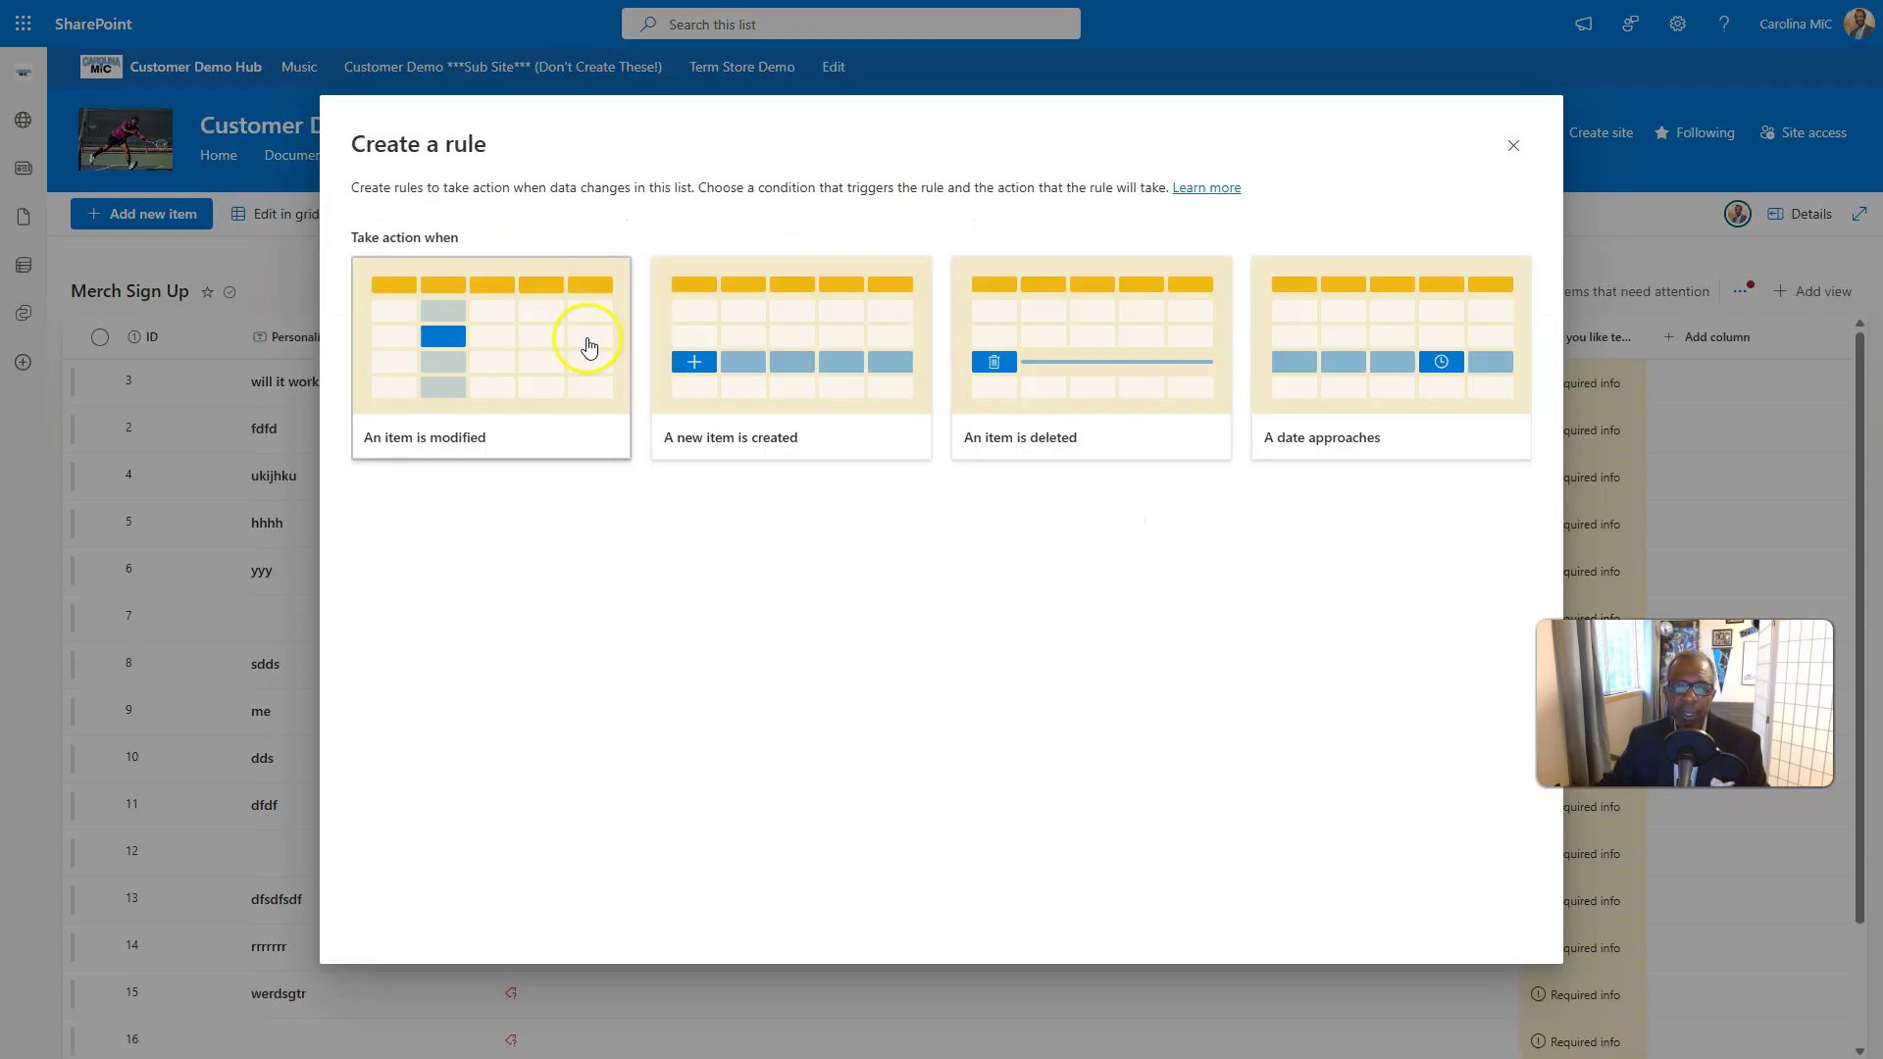
pyautogui.click(479, 362)
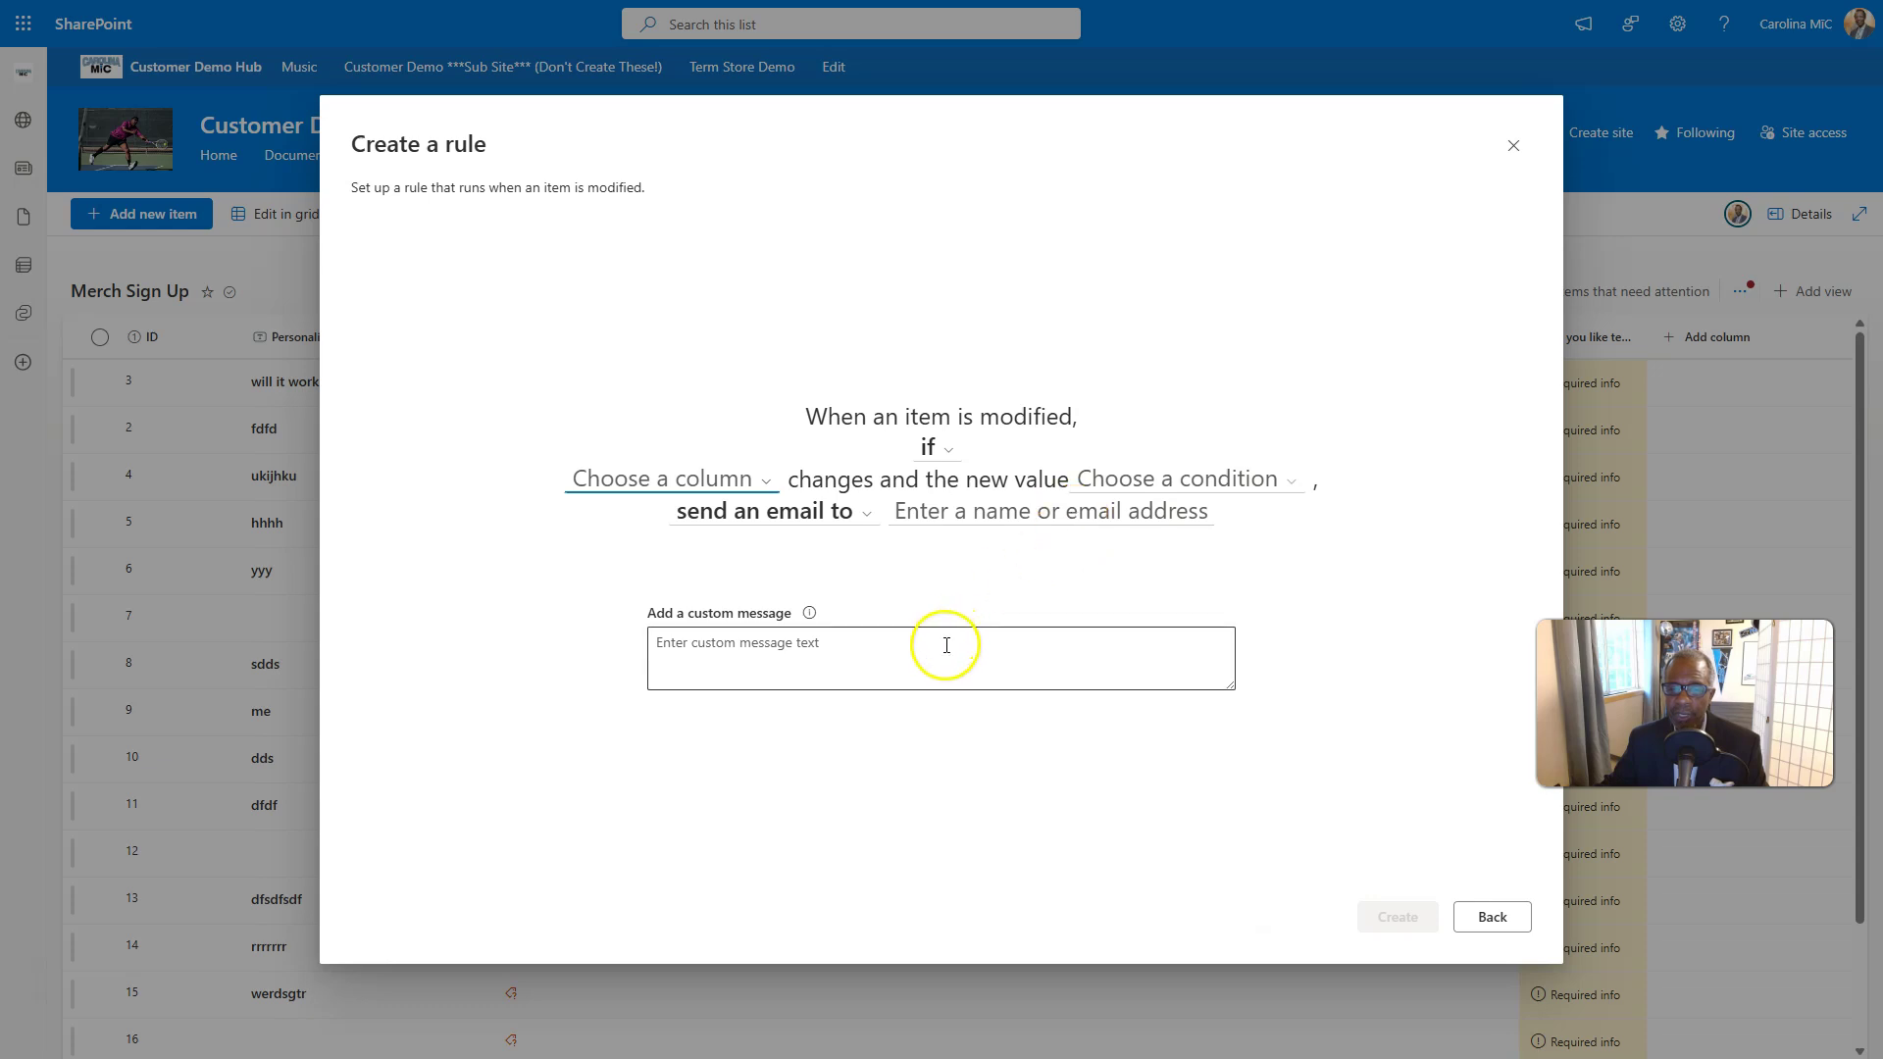
pyautogui.click(944, 449)
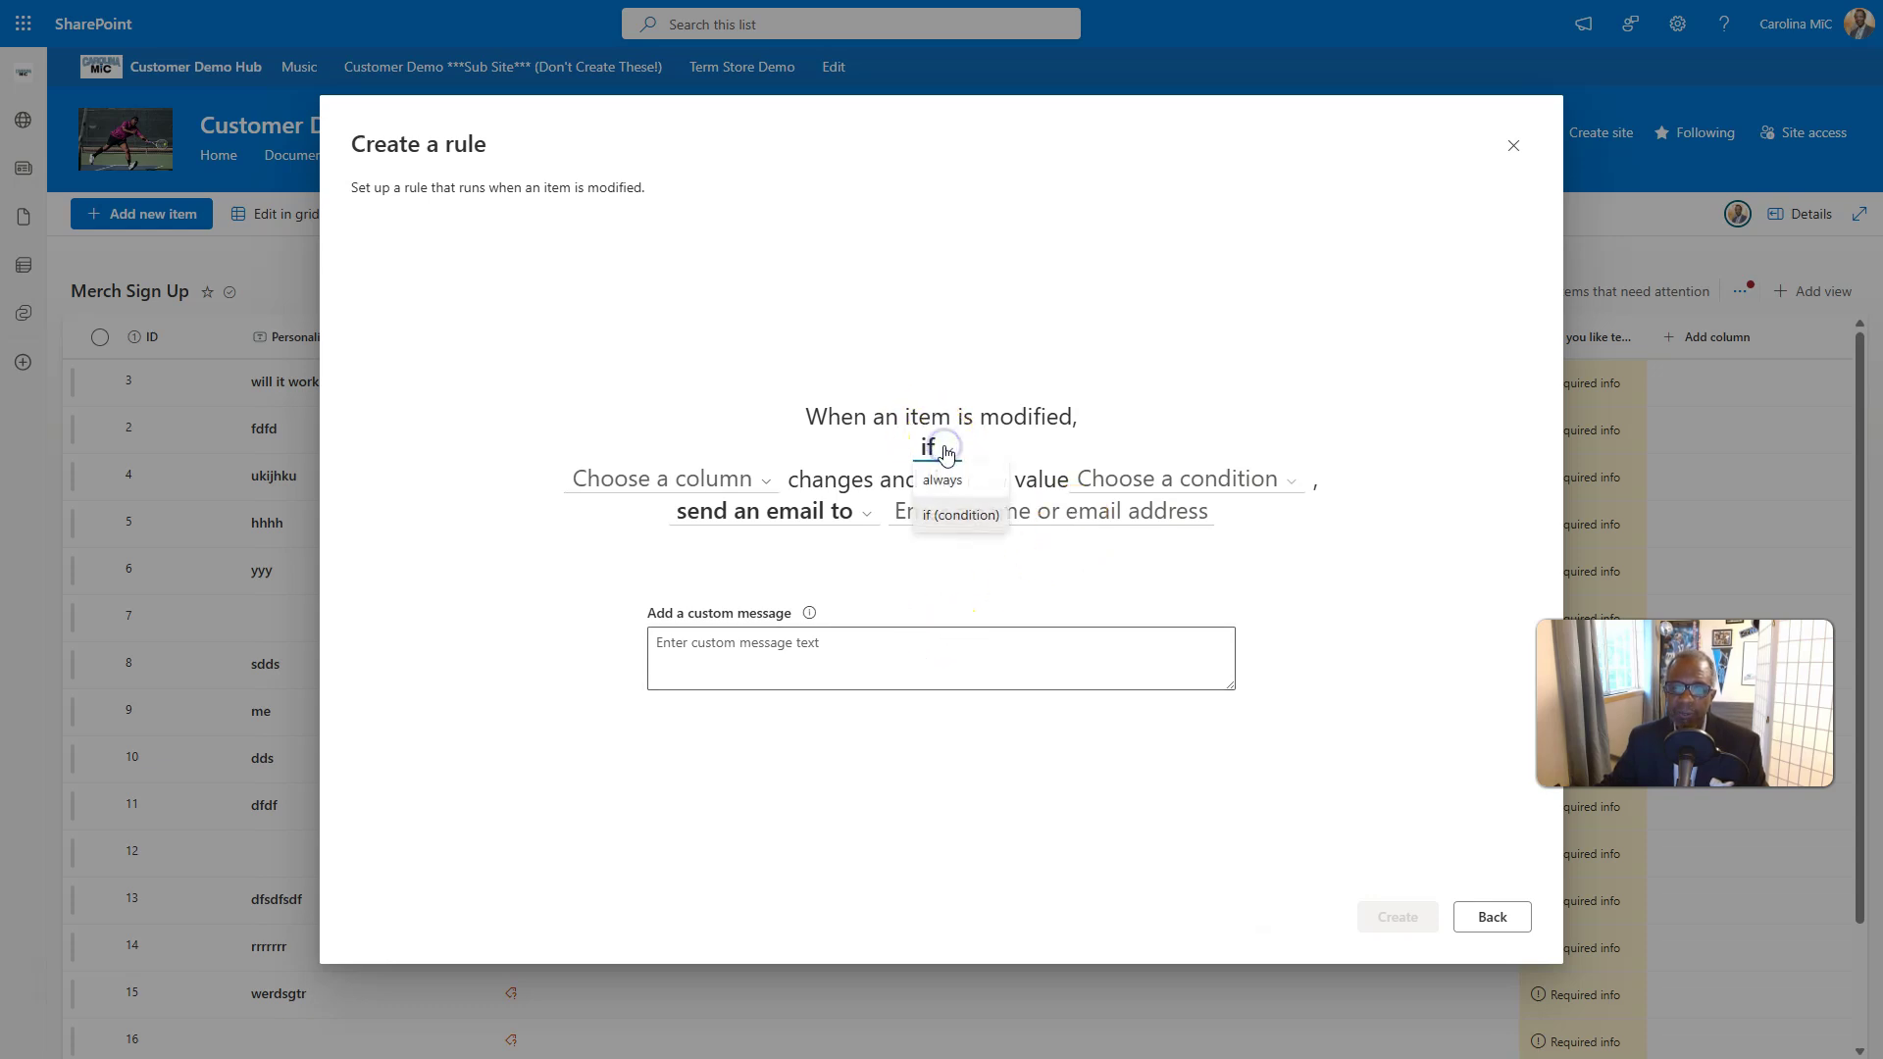
pyautogui.click(942, 480)
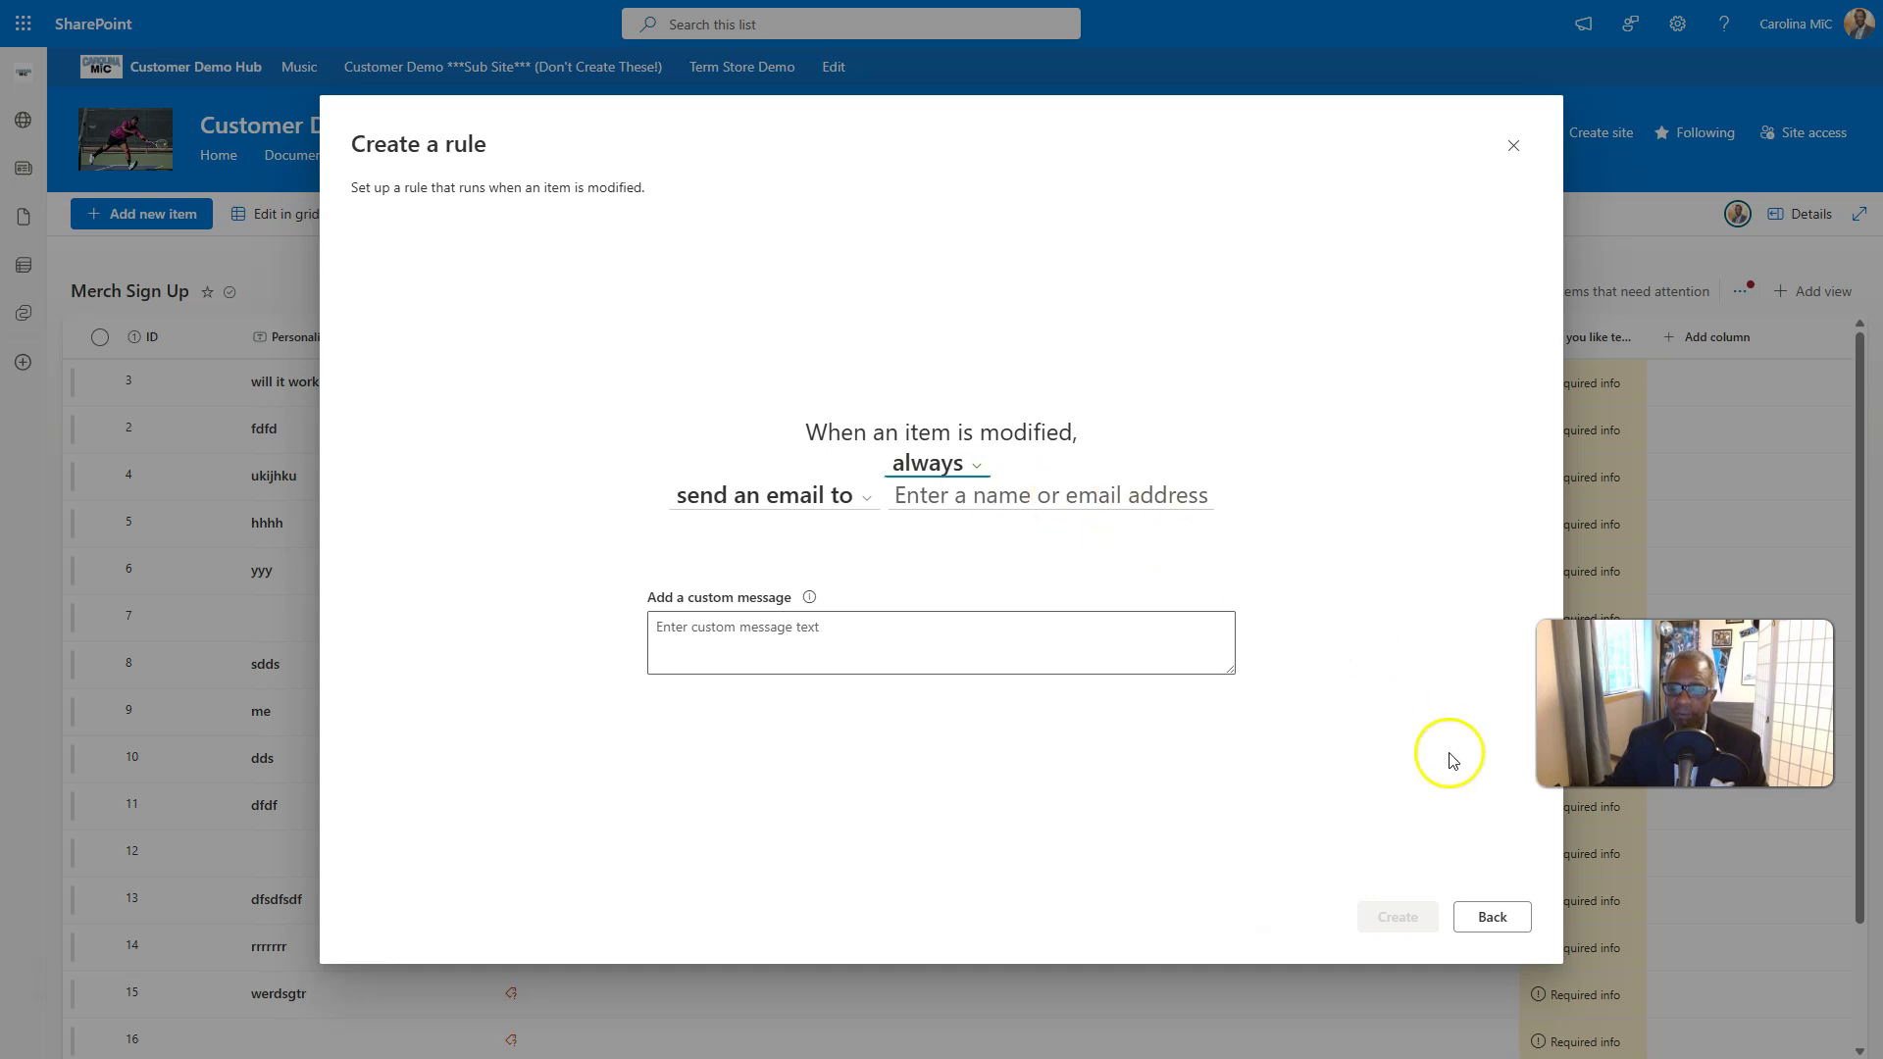
pyautogui.click(1492, 914)
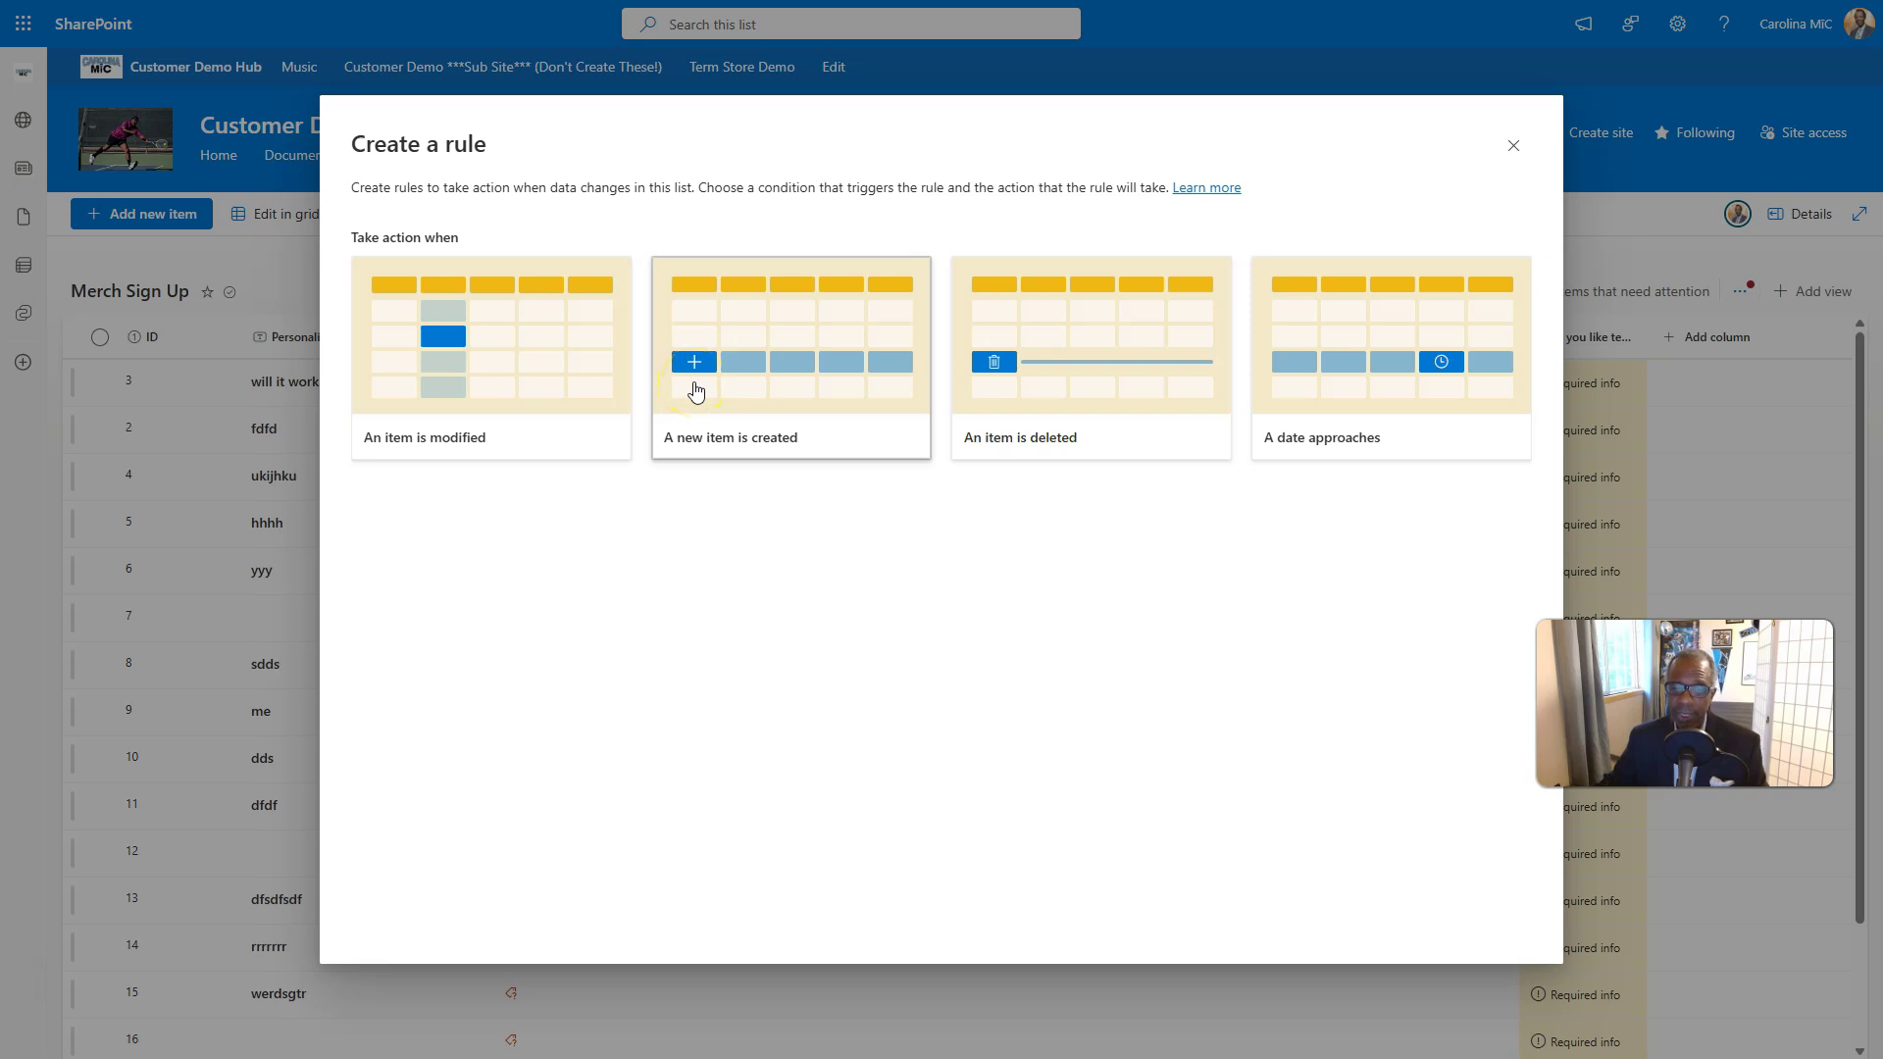
pyautogui.click(684, 391)
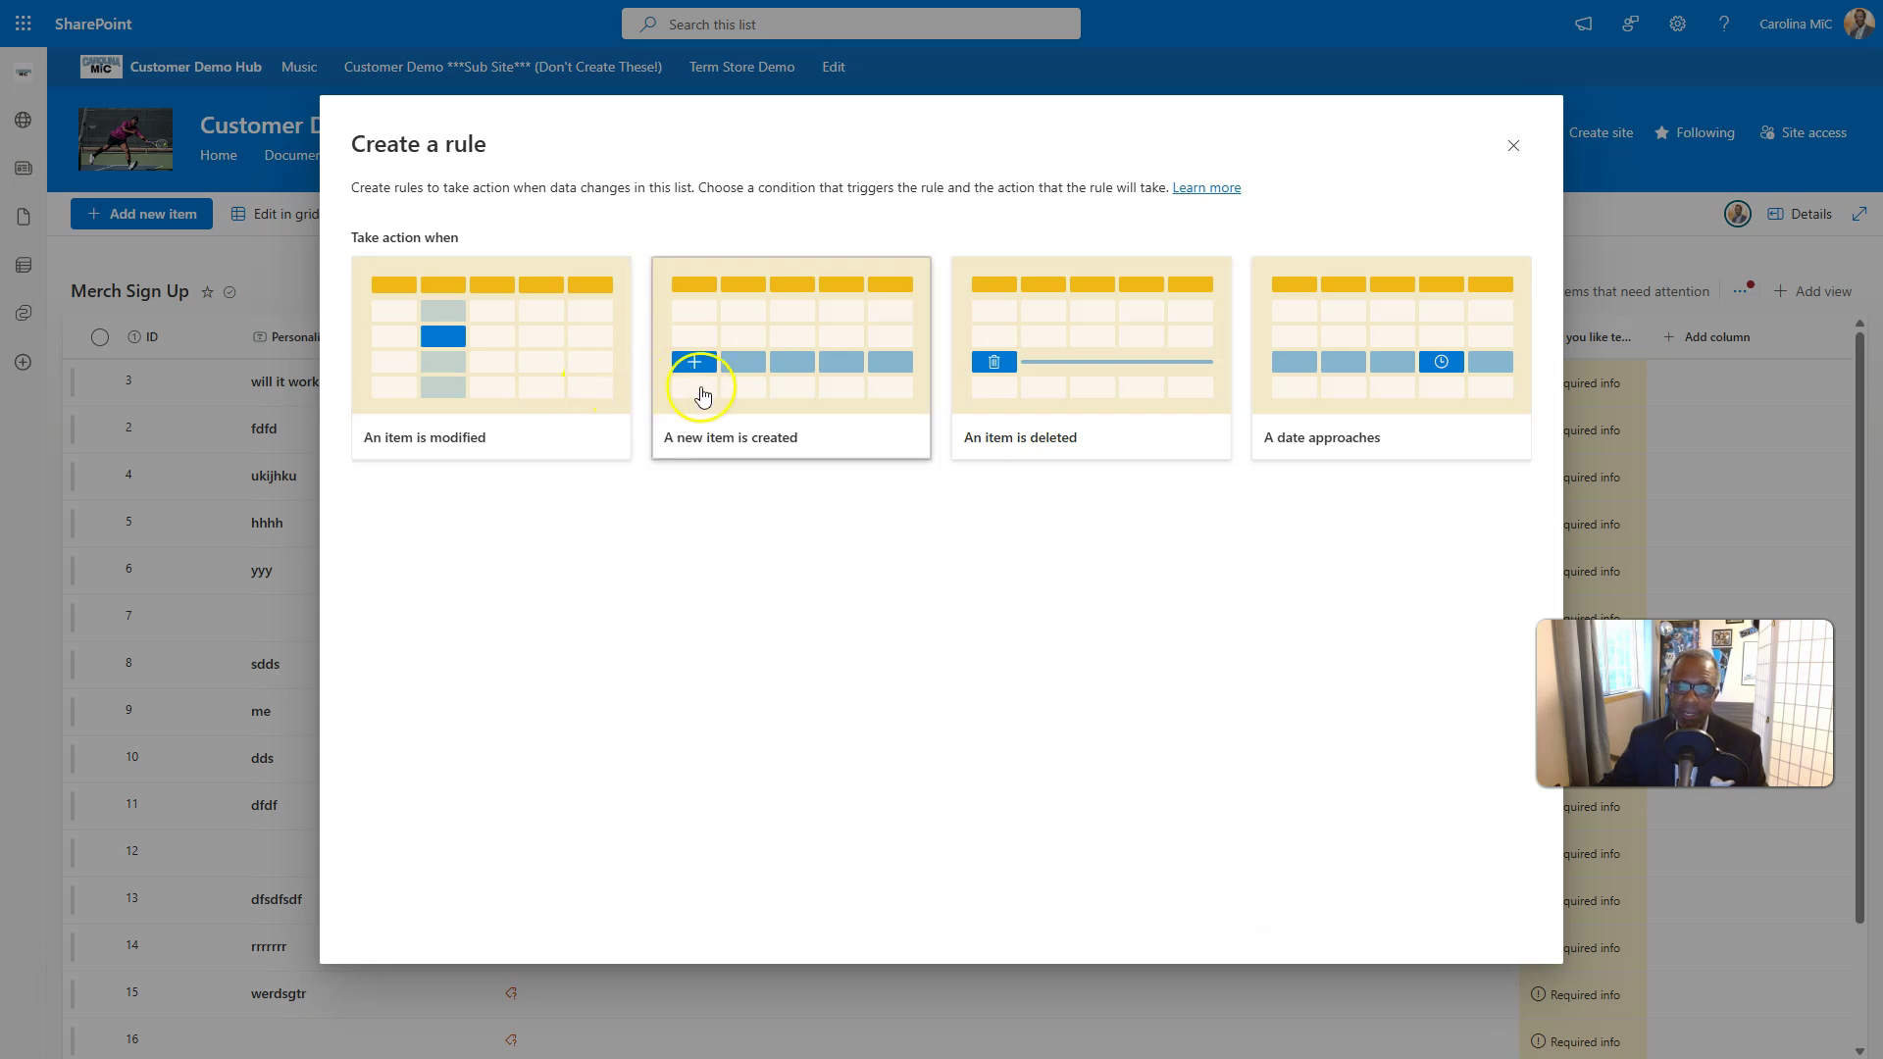
pyautogui.click(992, 383)
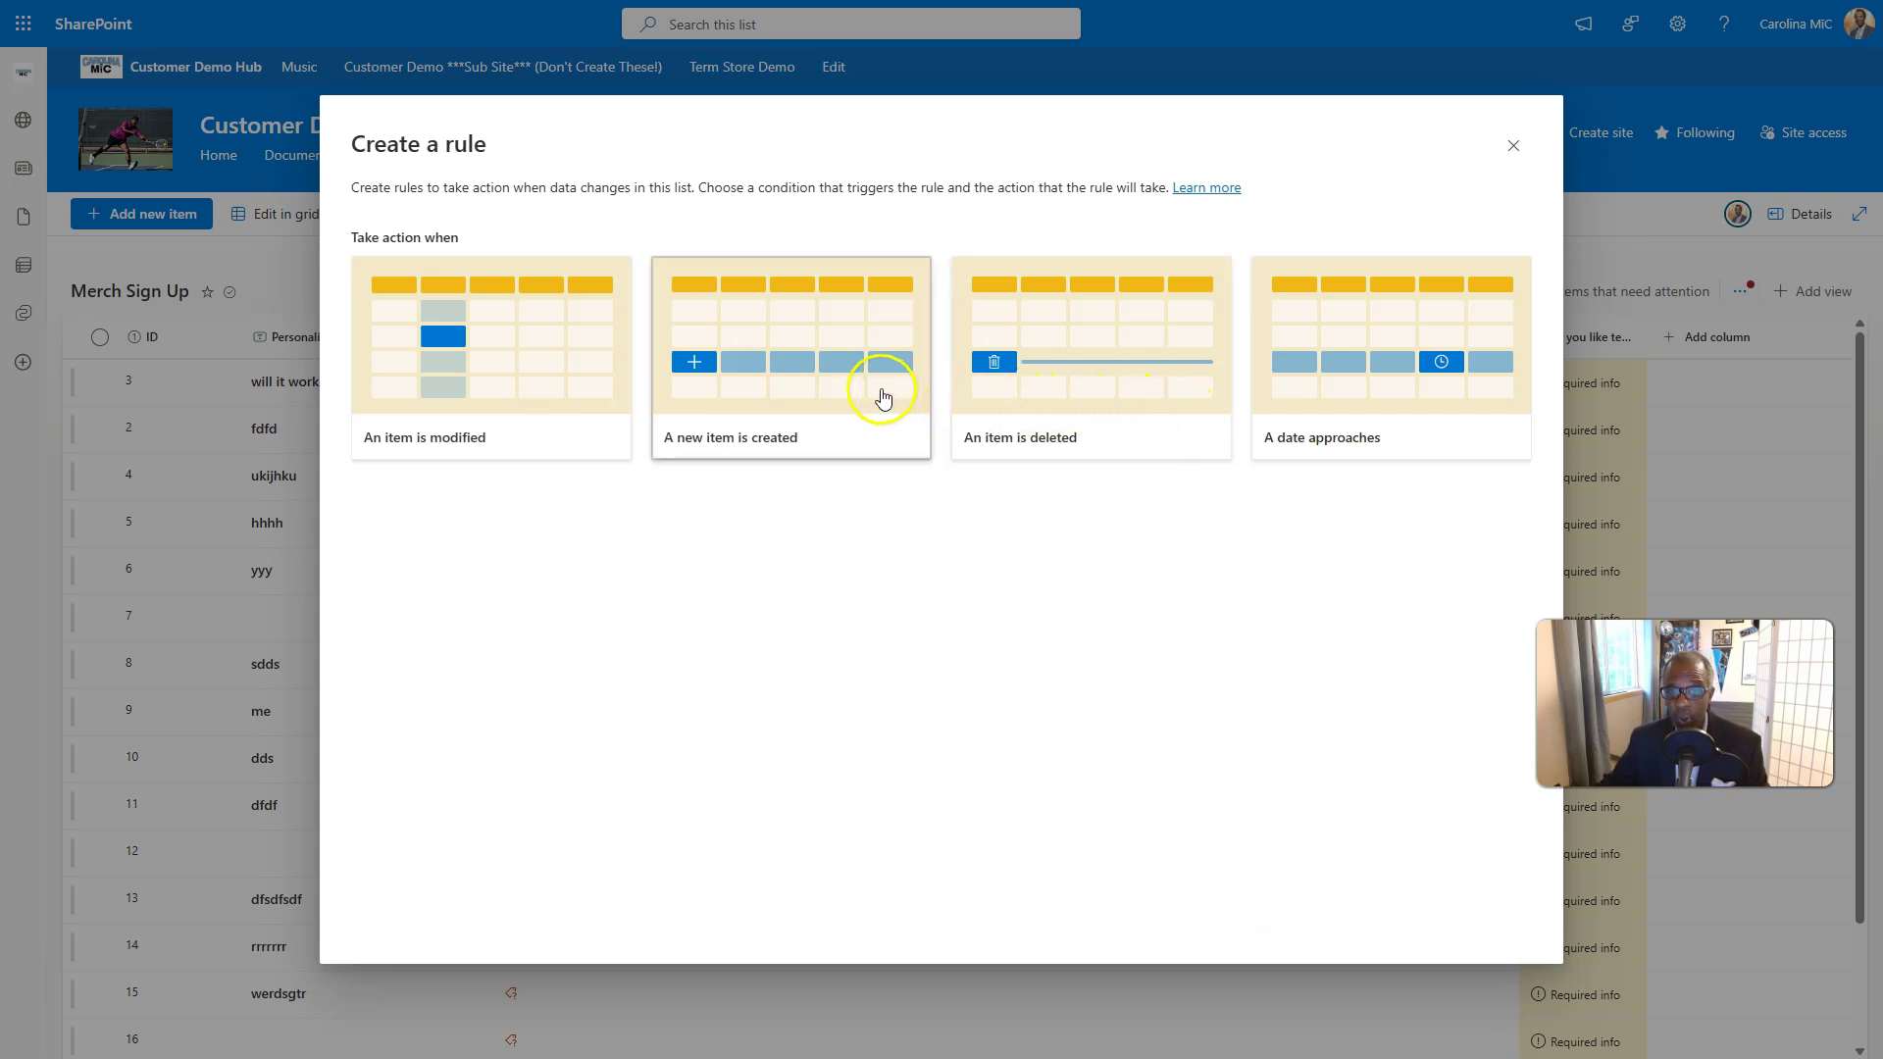
# Try an 'A new item is created' rule set to 'if (condition)', then return to the trigger choices.
pyautogui.click(772, 395)
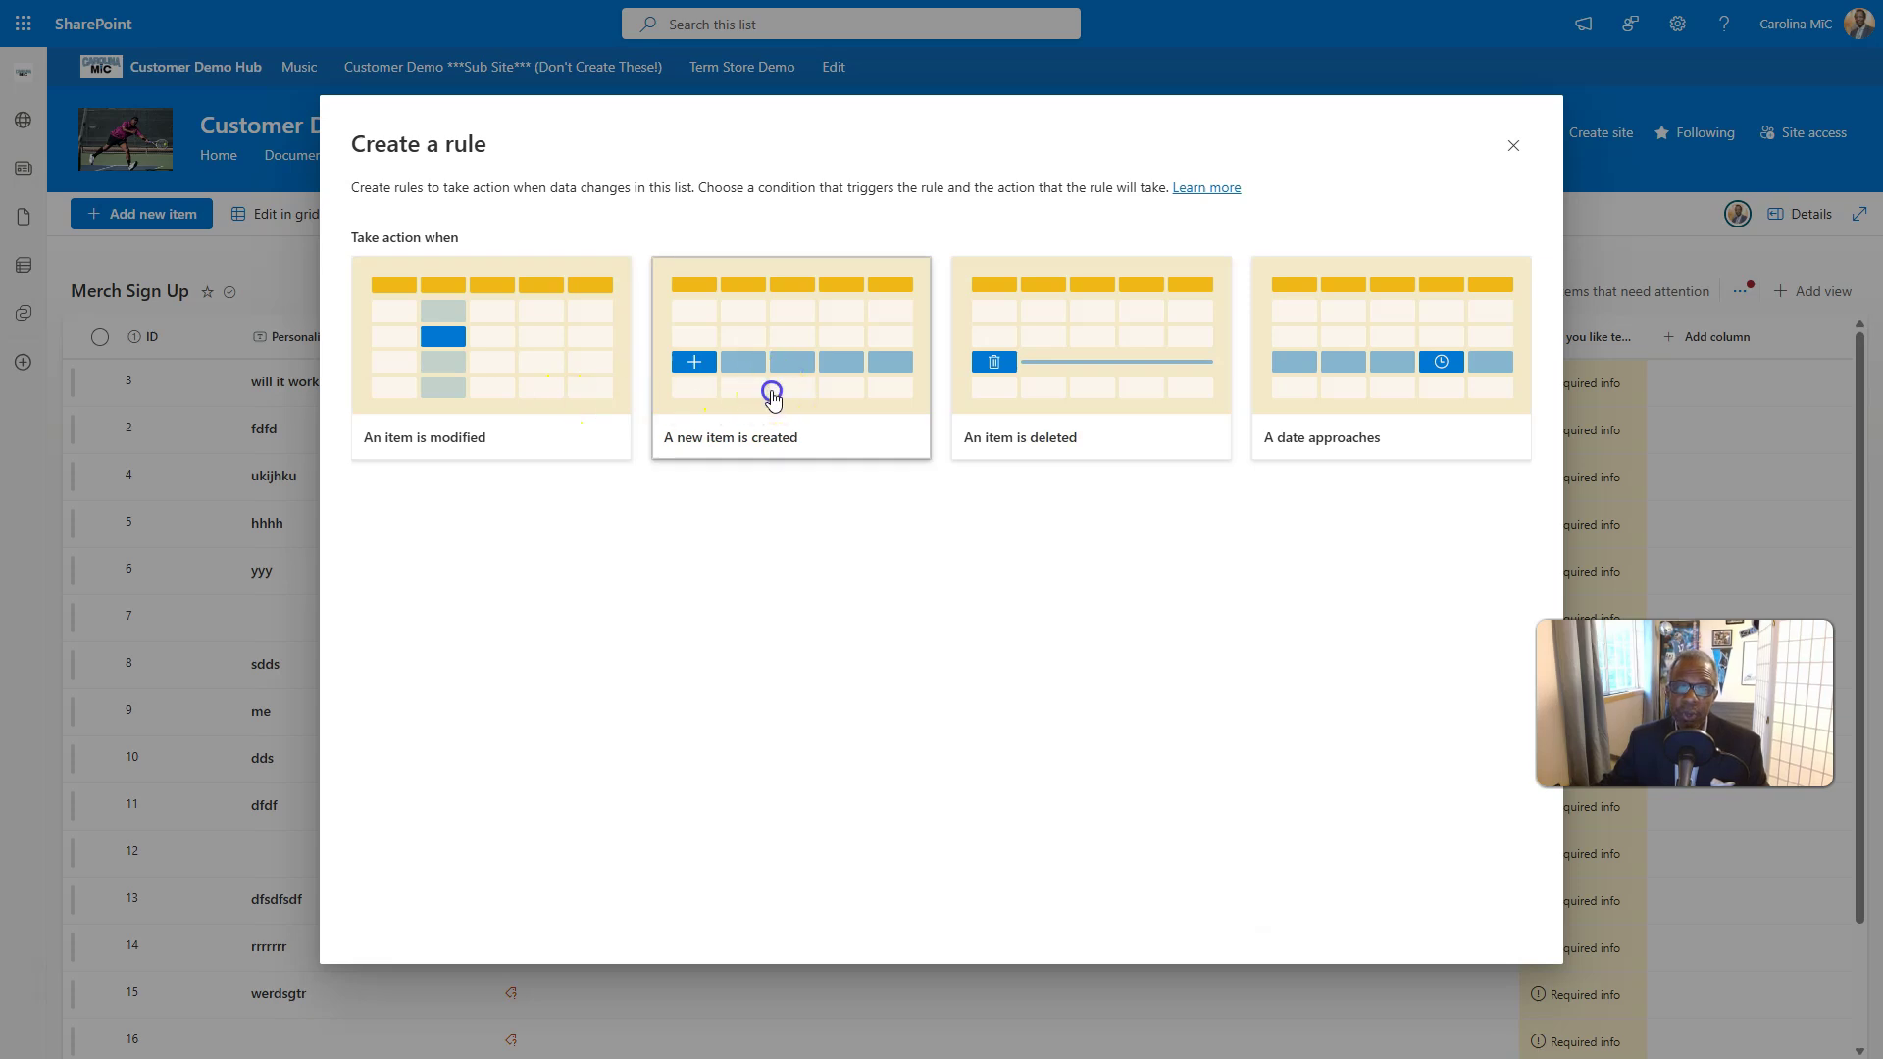
pyautogui.click(981, 464)
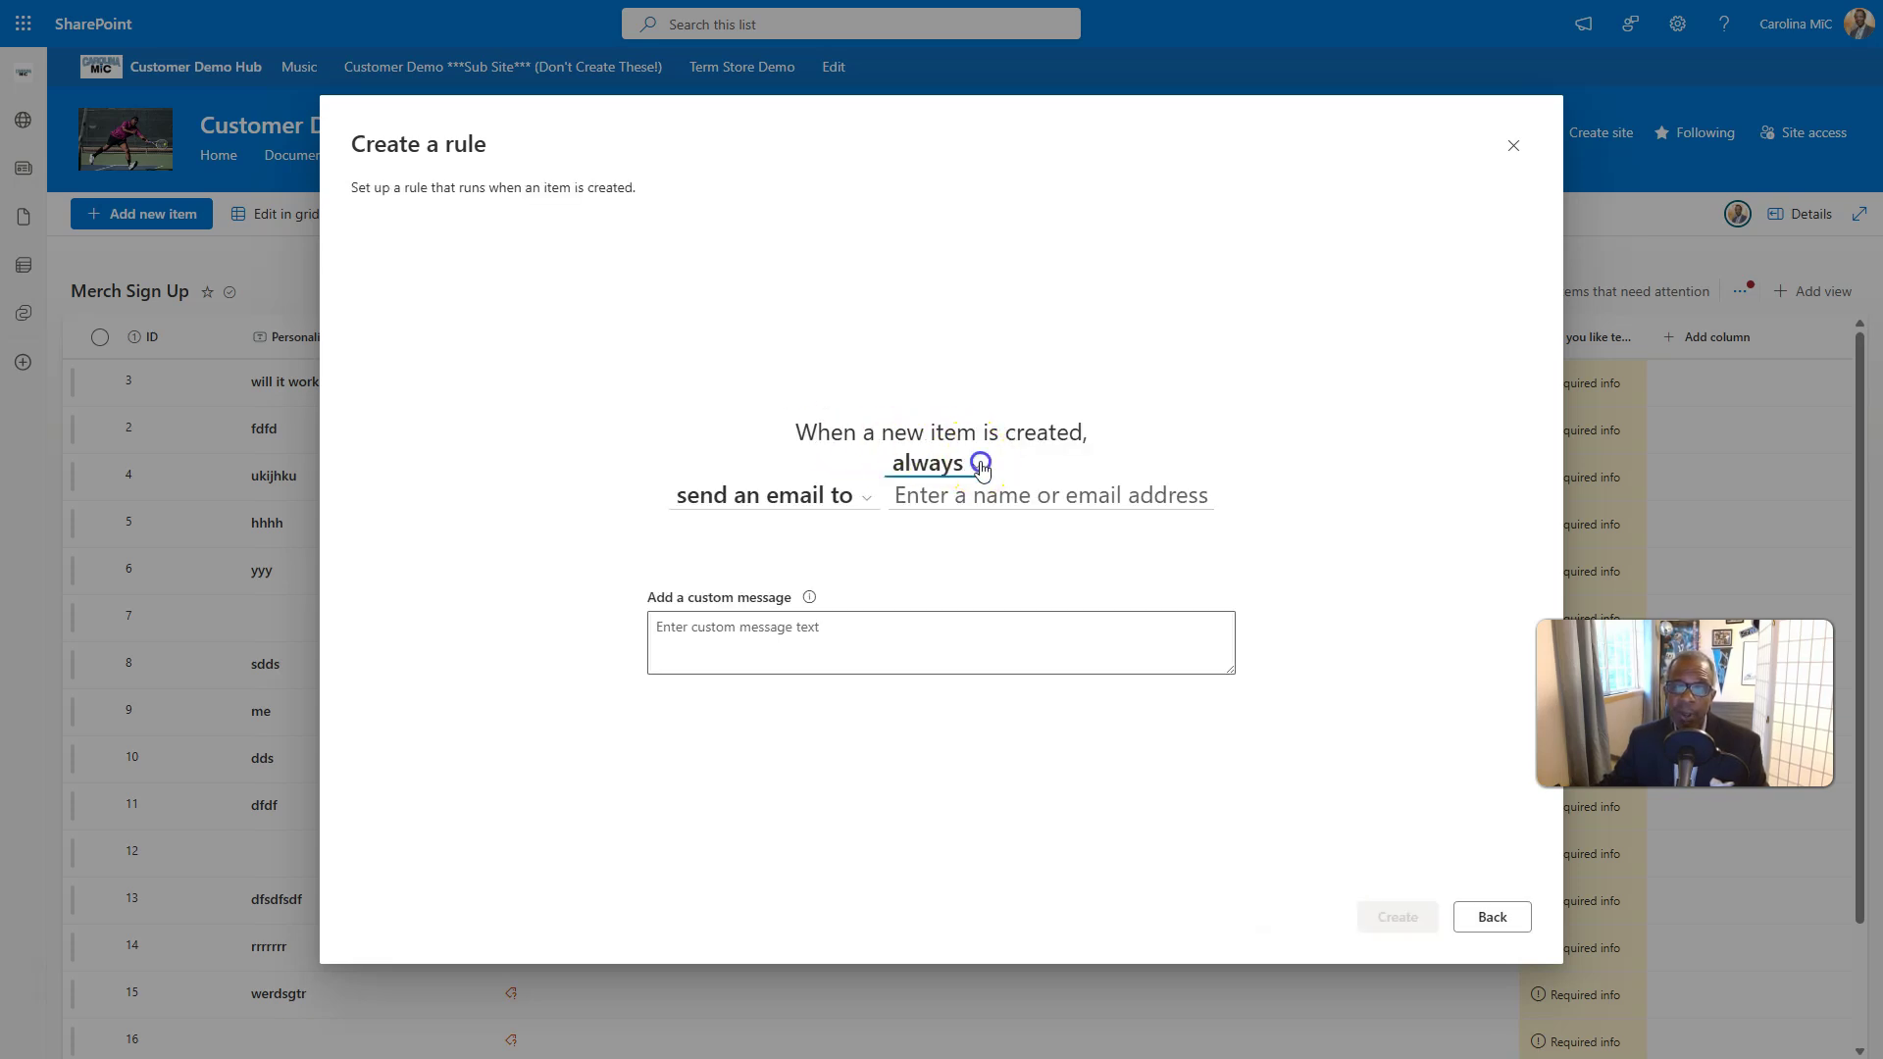
pyautogui.click(935, 531)
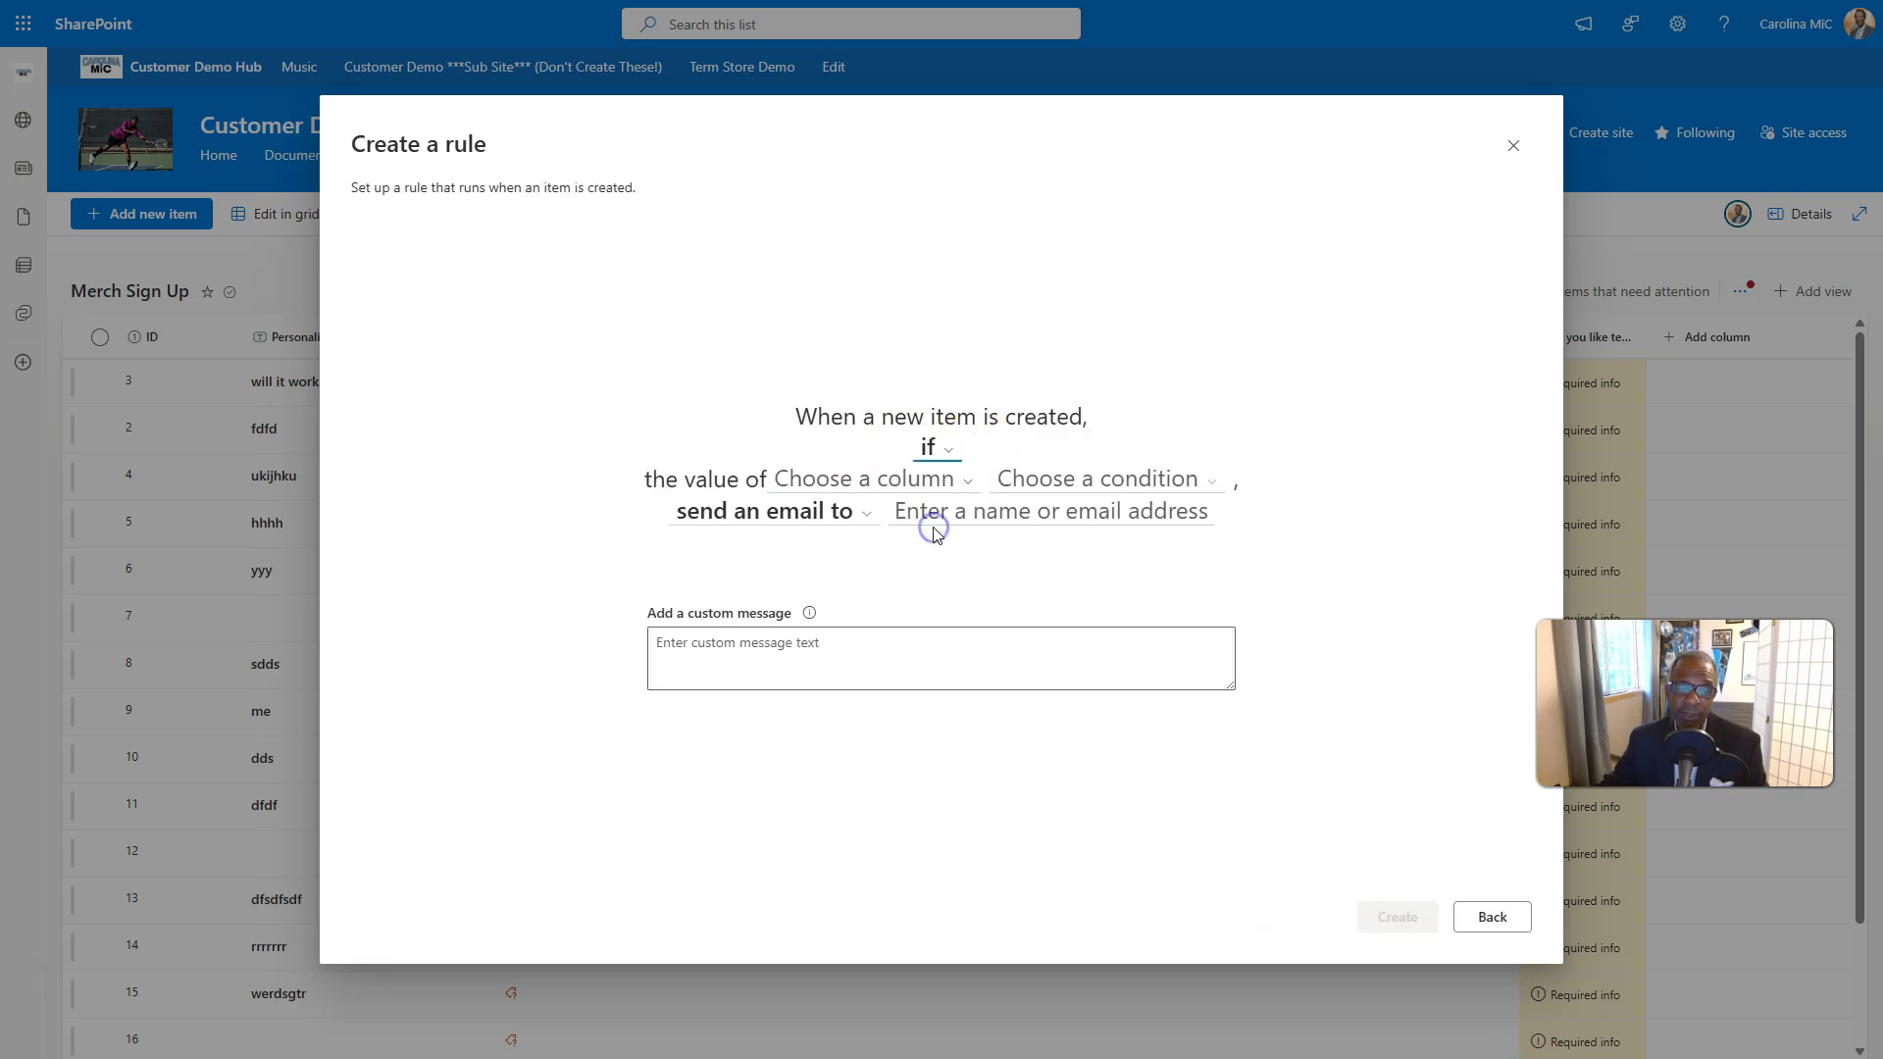
pyautogui.click(932, 449)
pyautogui.click(939, 475)
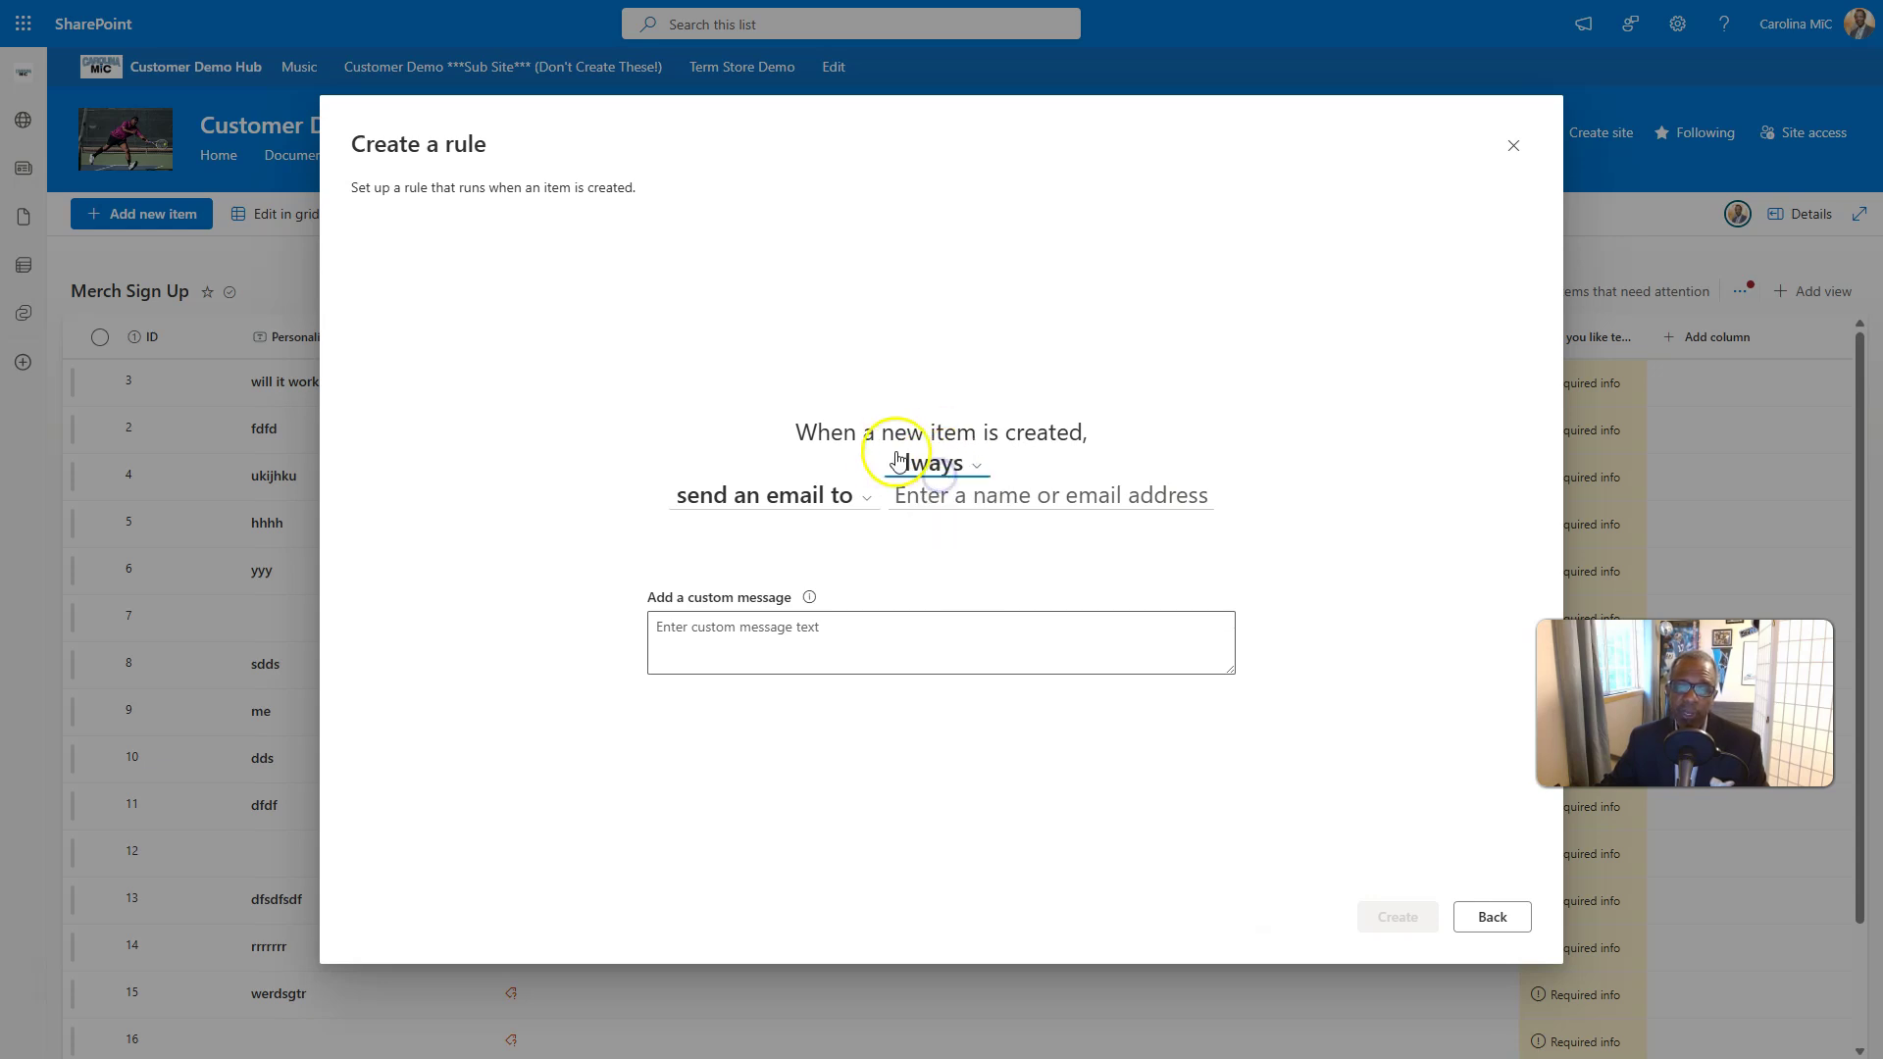
pyautogui.click(975, 464)
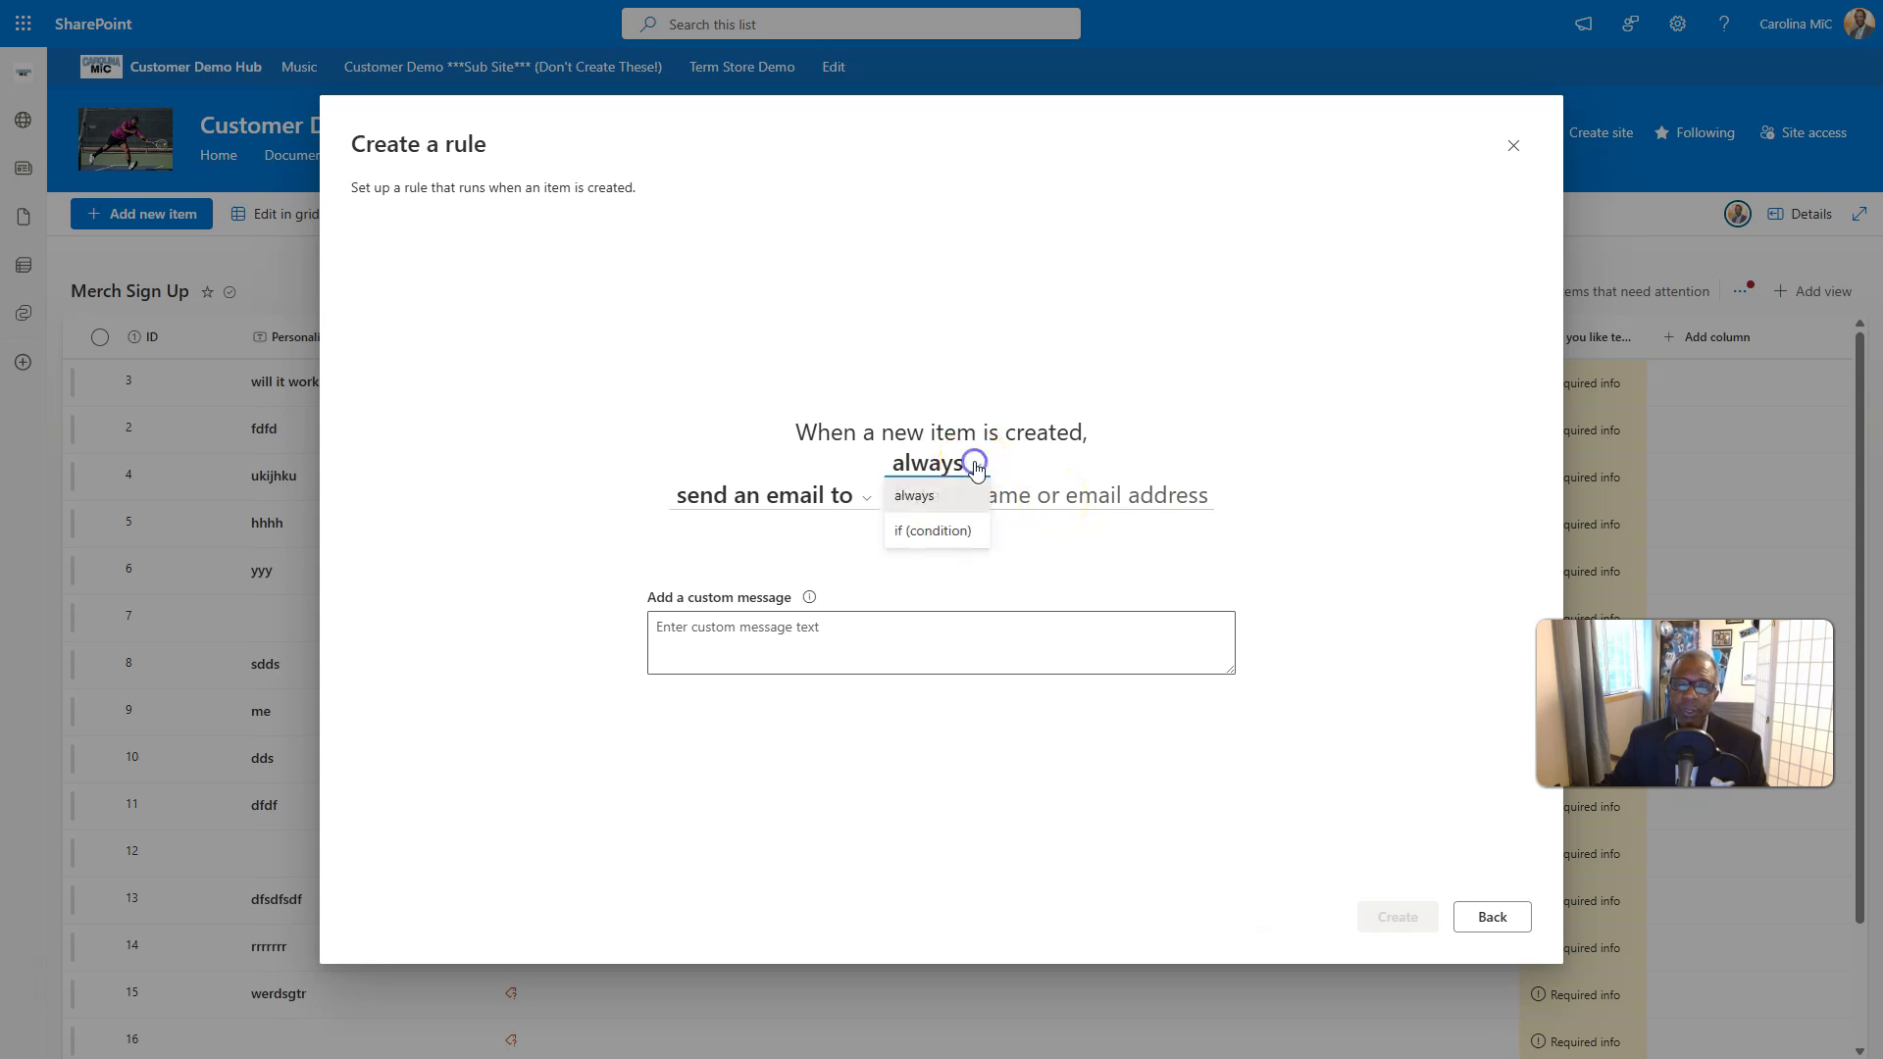
pyautogui.click(917, 529)
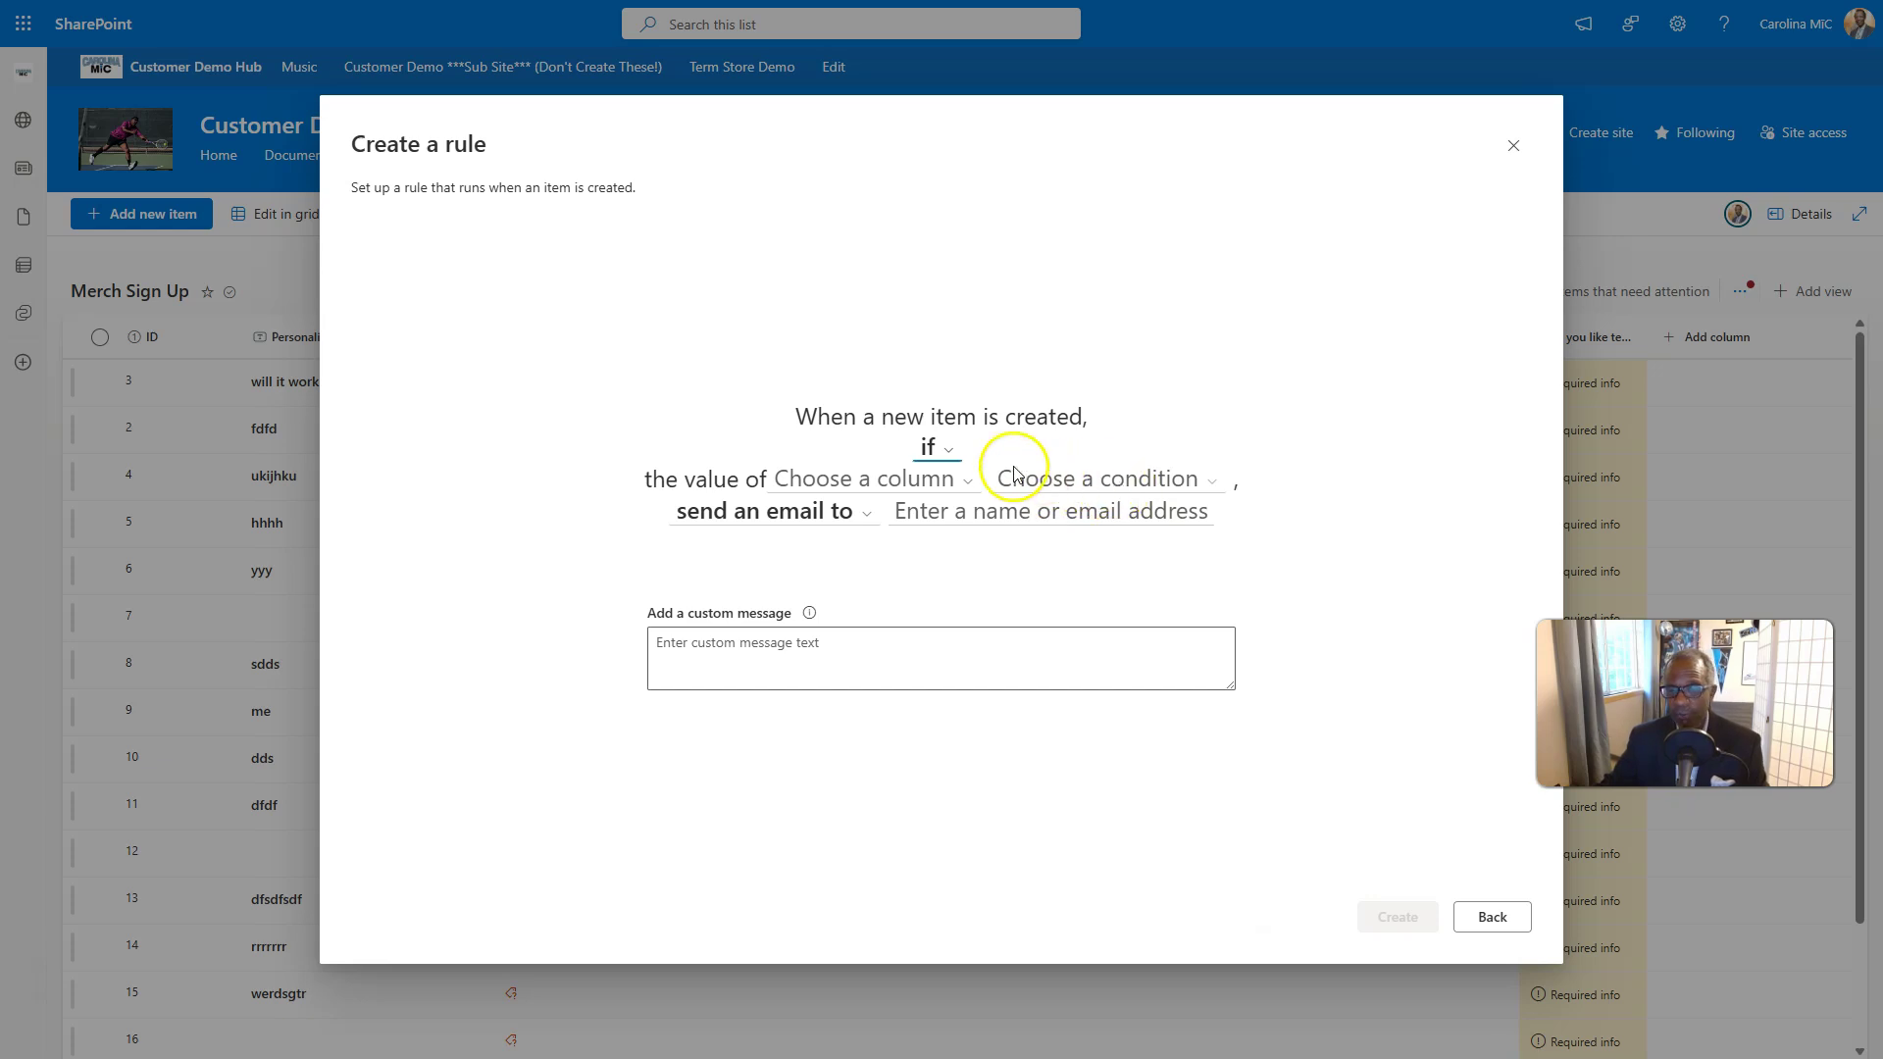
pyautogui.click(1527, 919)
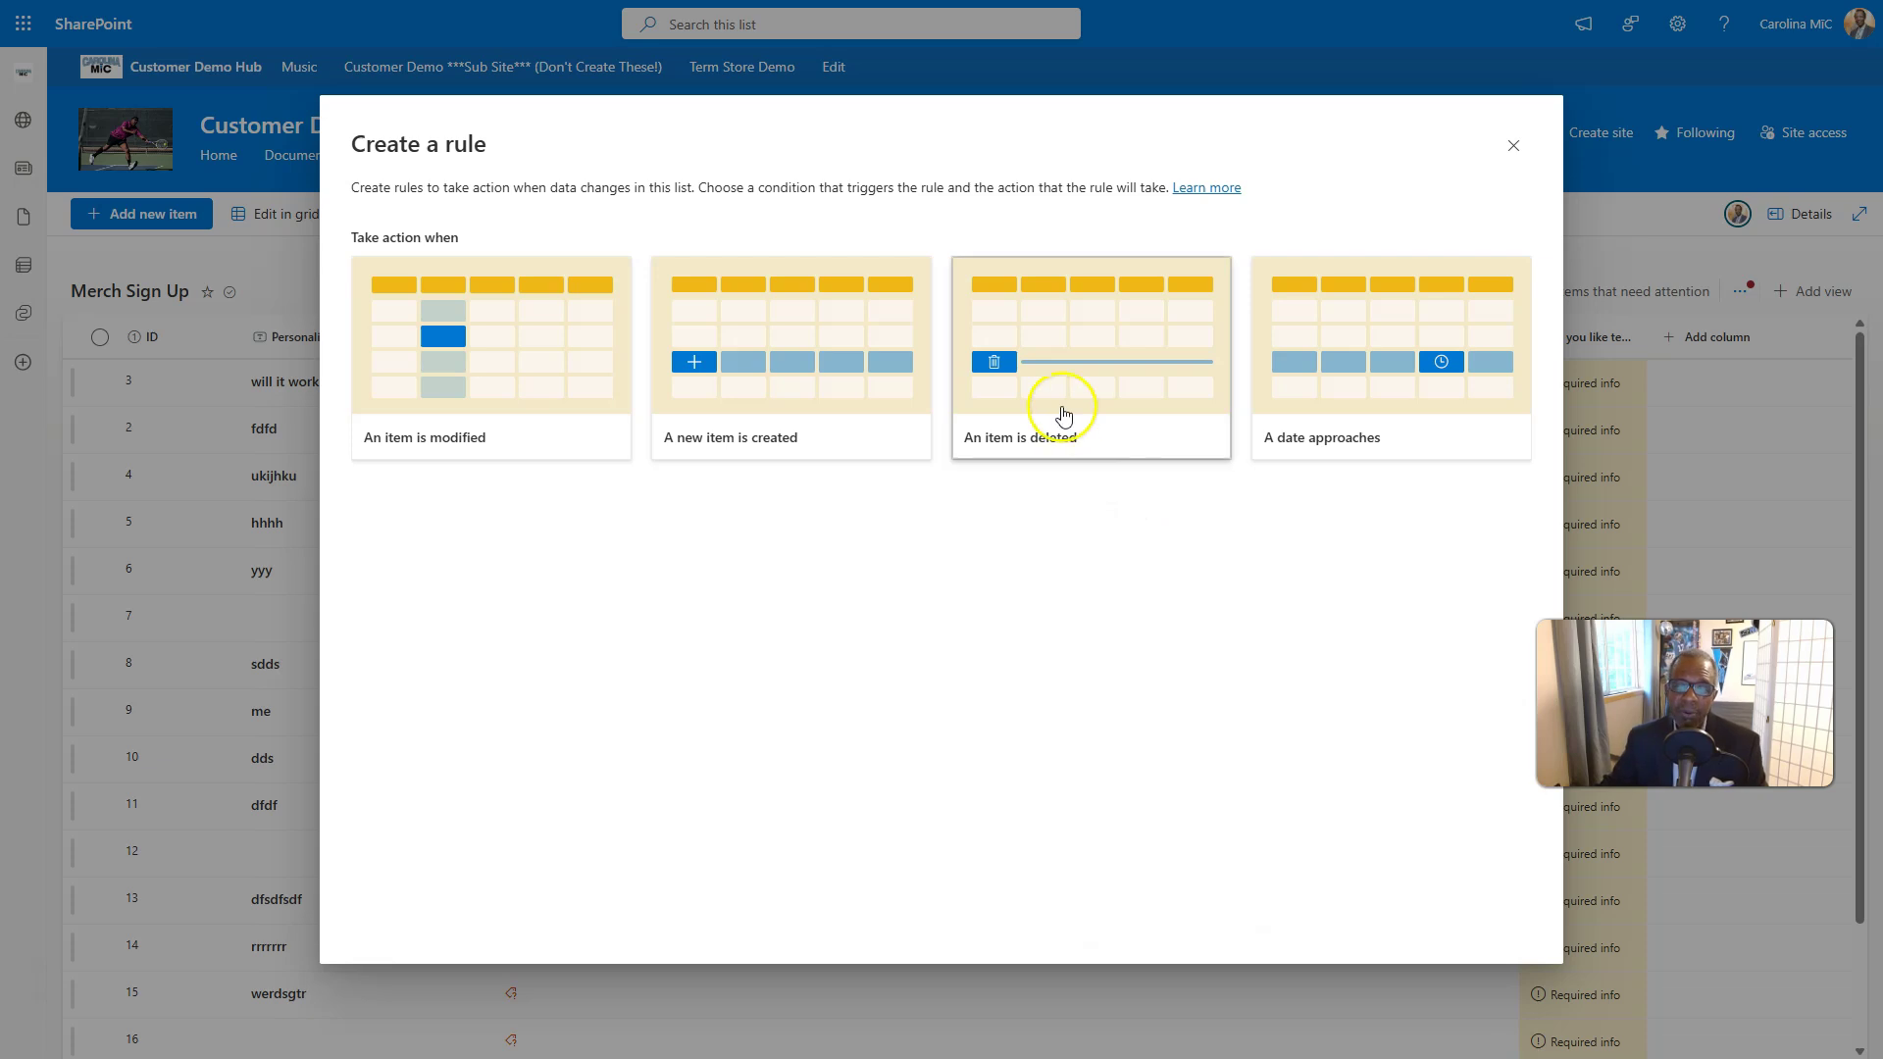
pyautogui.click(1080, 373)
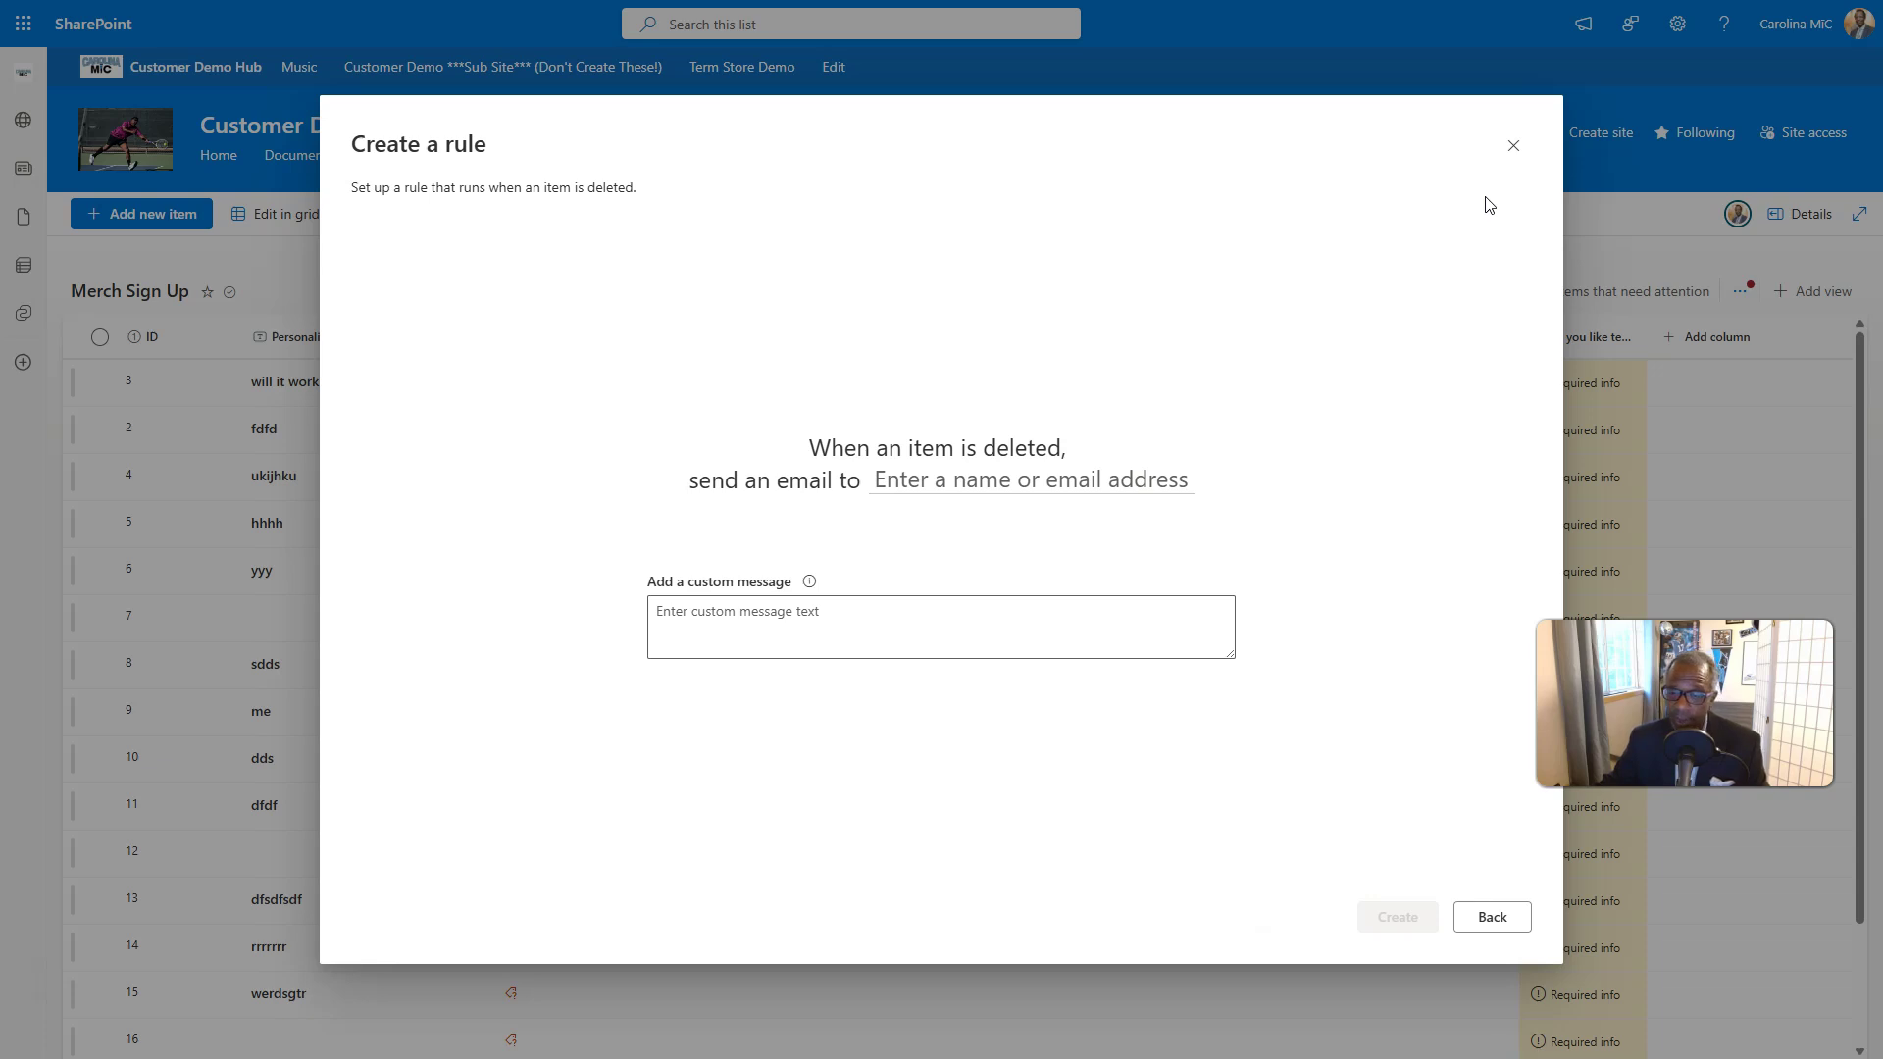
pyautogui.click(1500, 914)
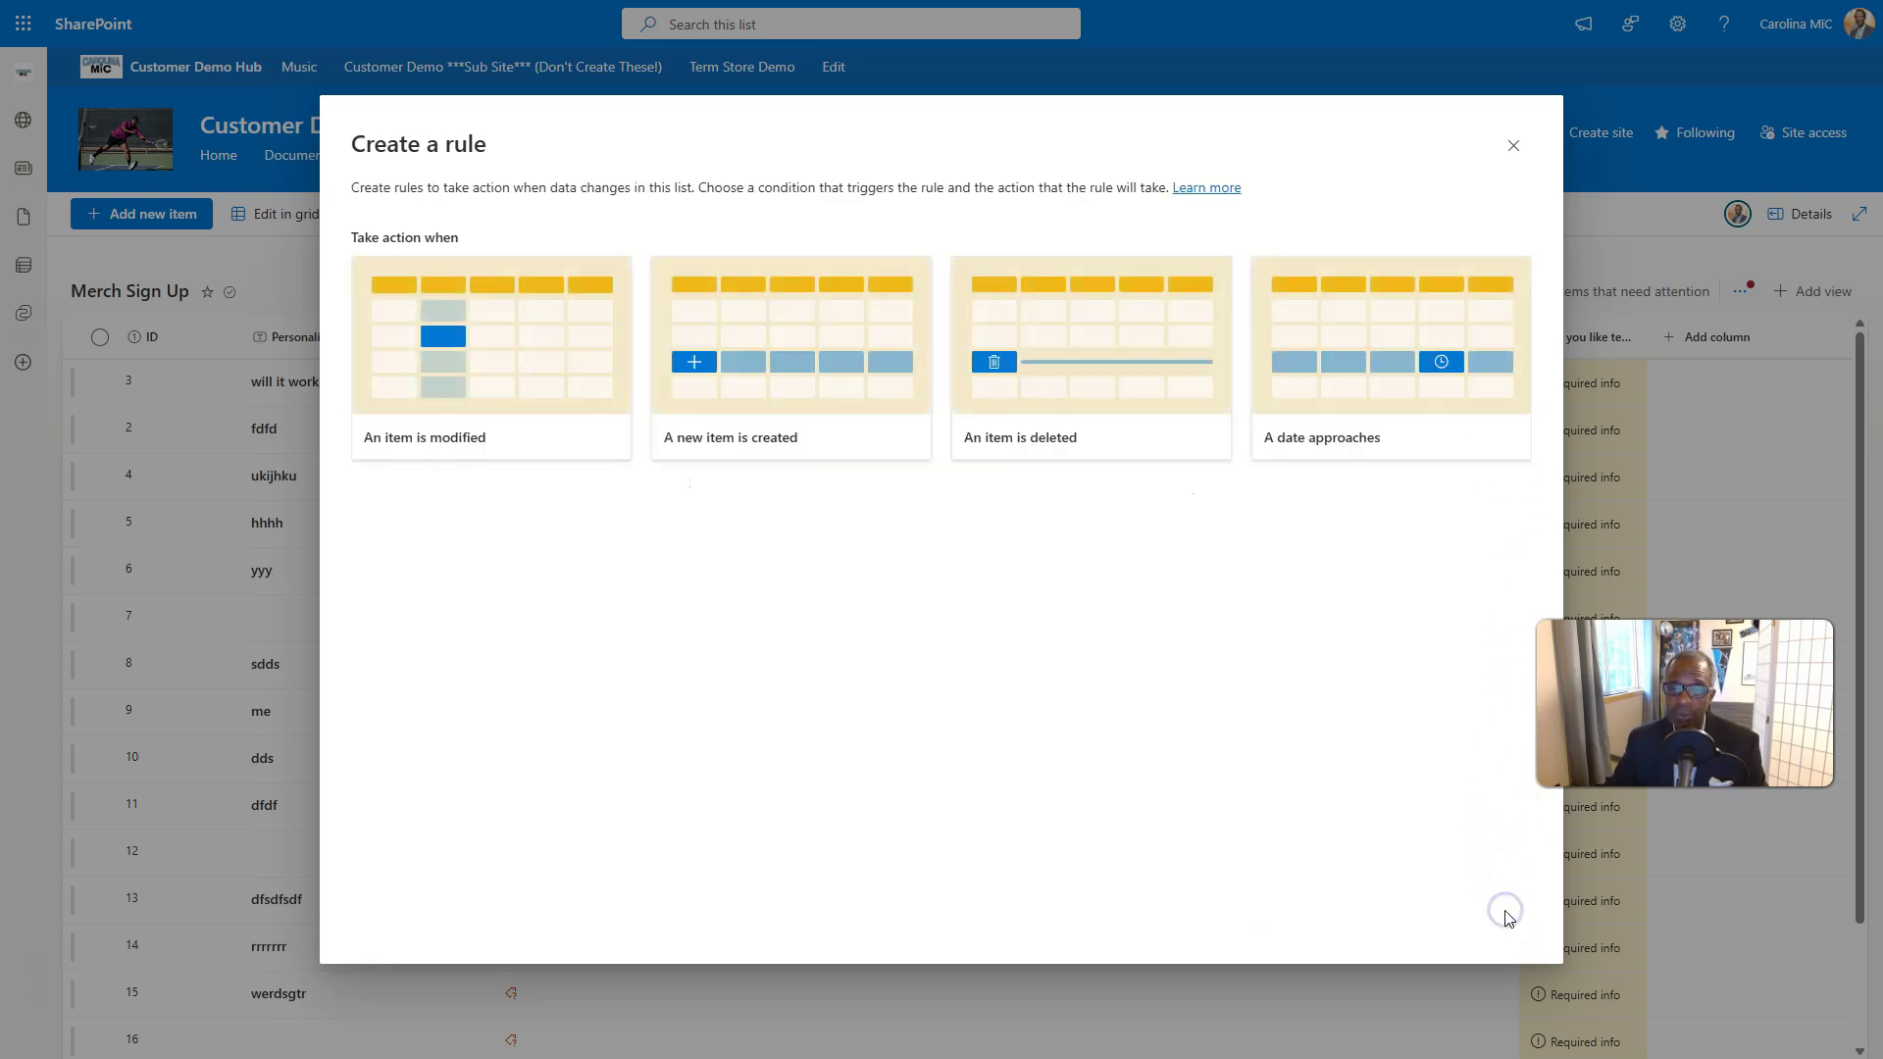
# Preview the 'A date approaches' trigger, back out, and close Create a rule without saving.
pyautogui.click(1310, 416)
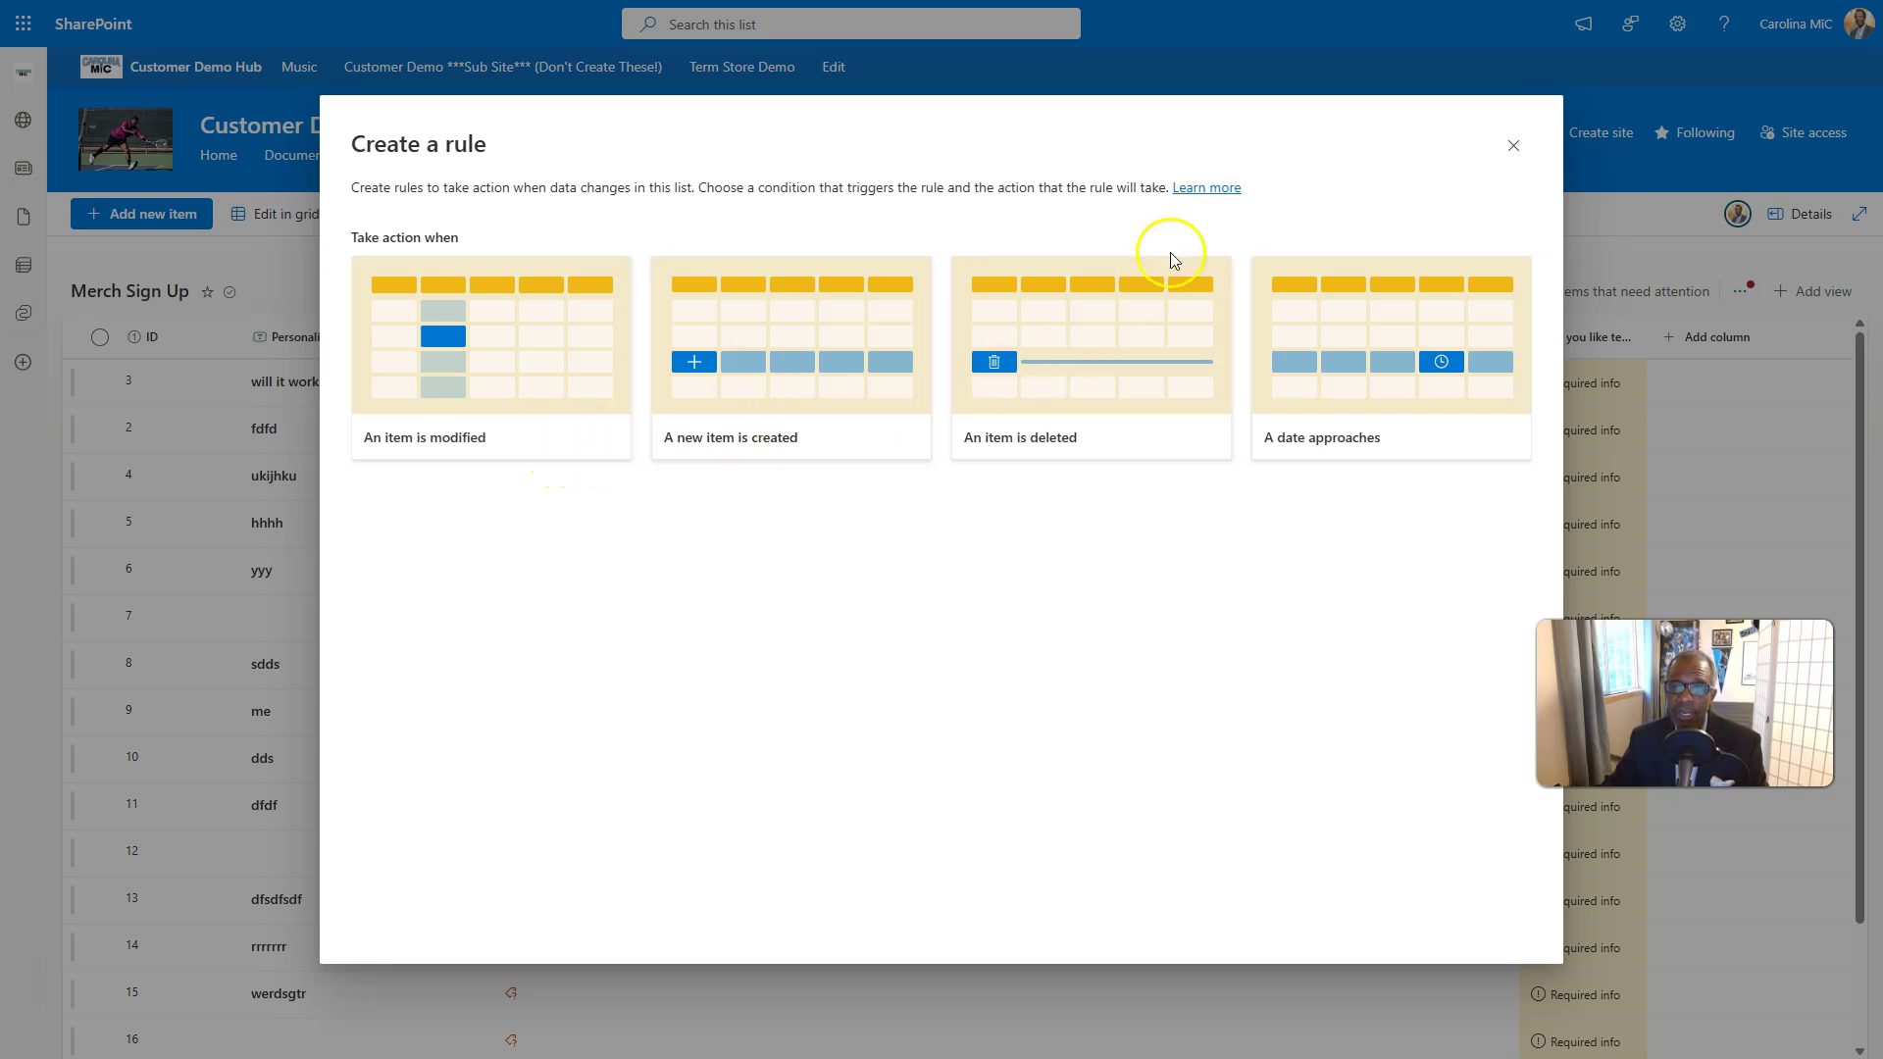
pyautogui.click(1354, 370)
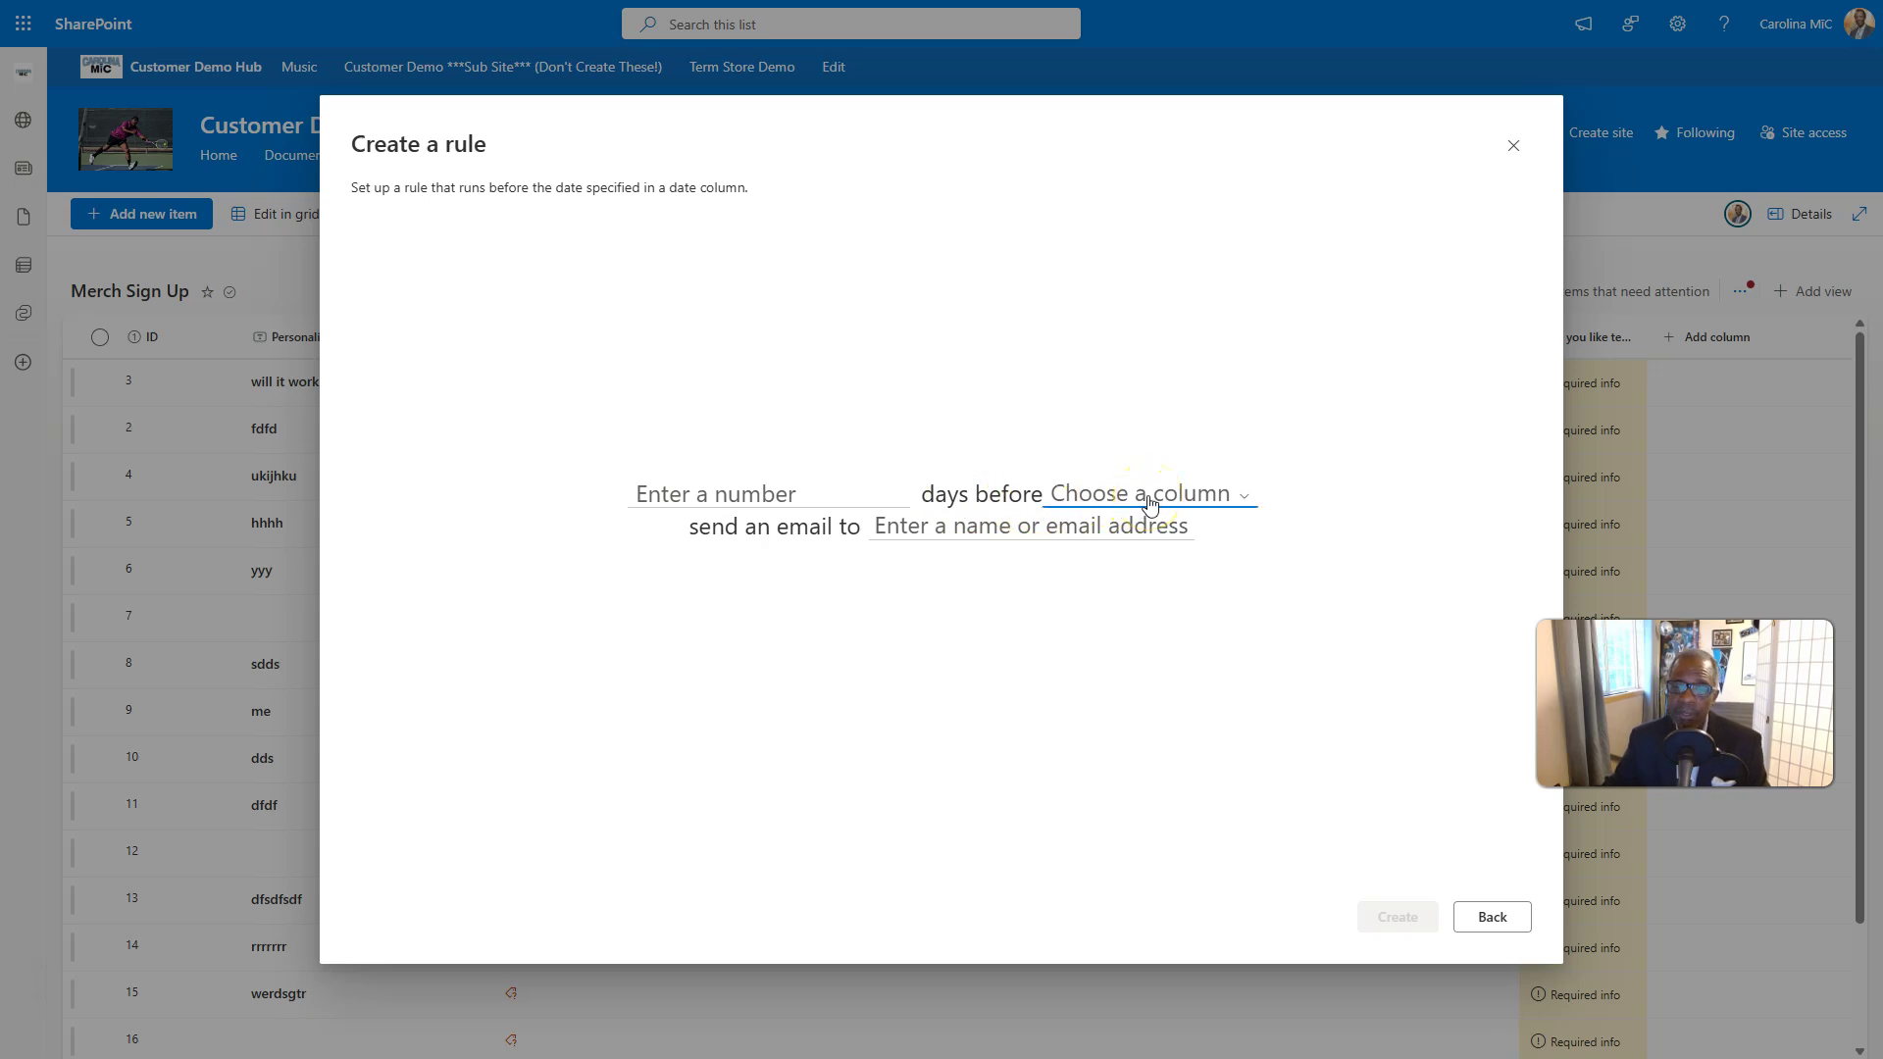
pyautogui.click(1491, 913)
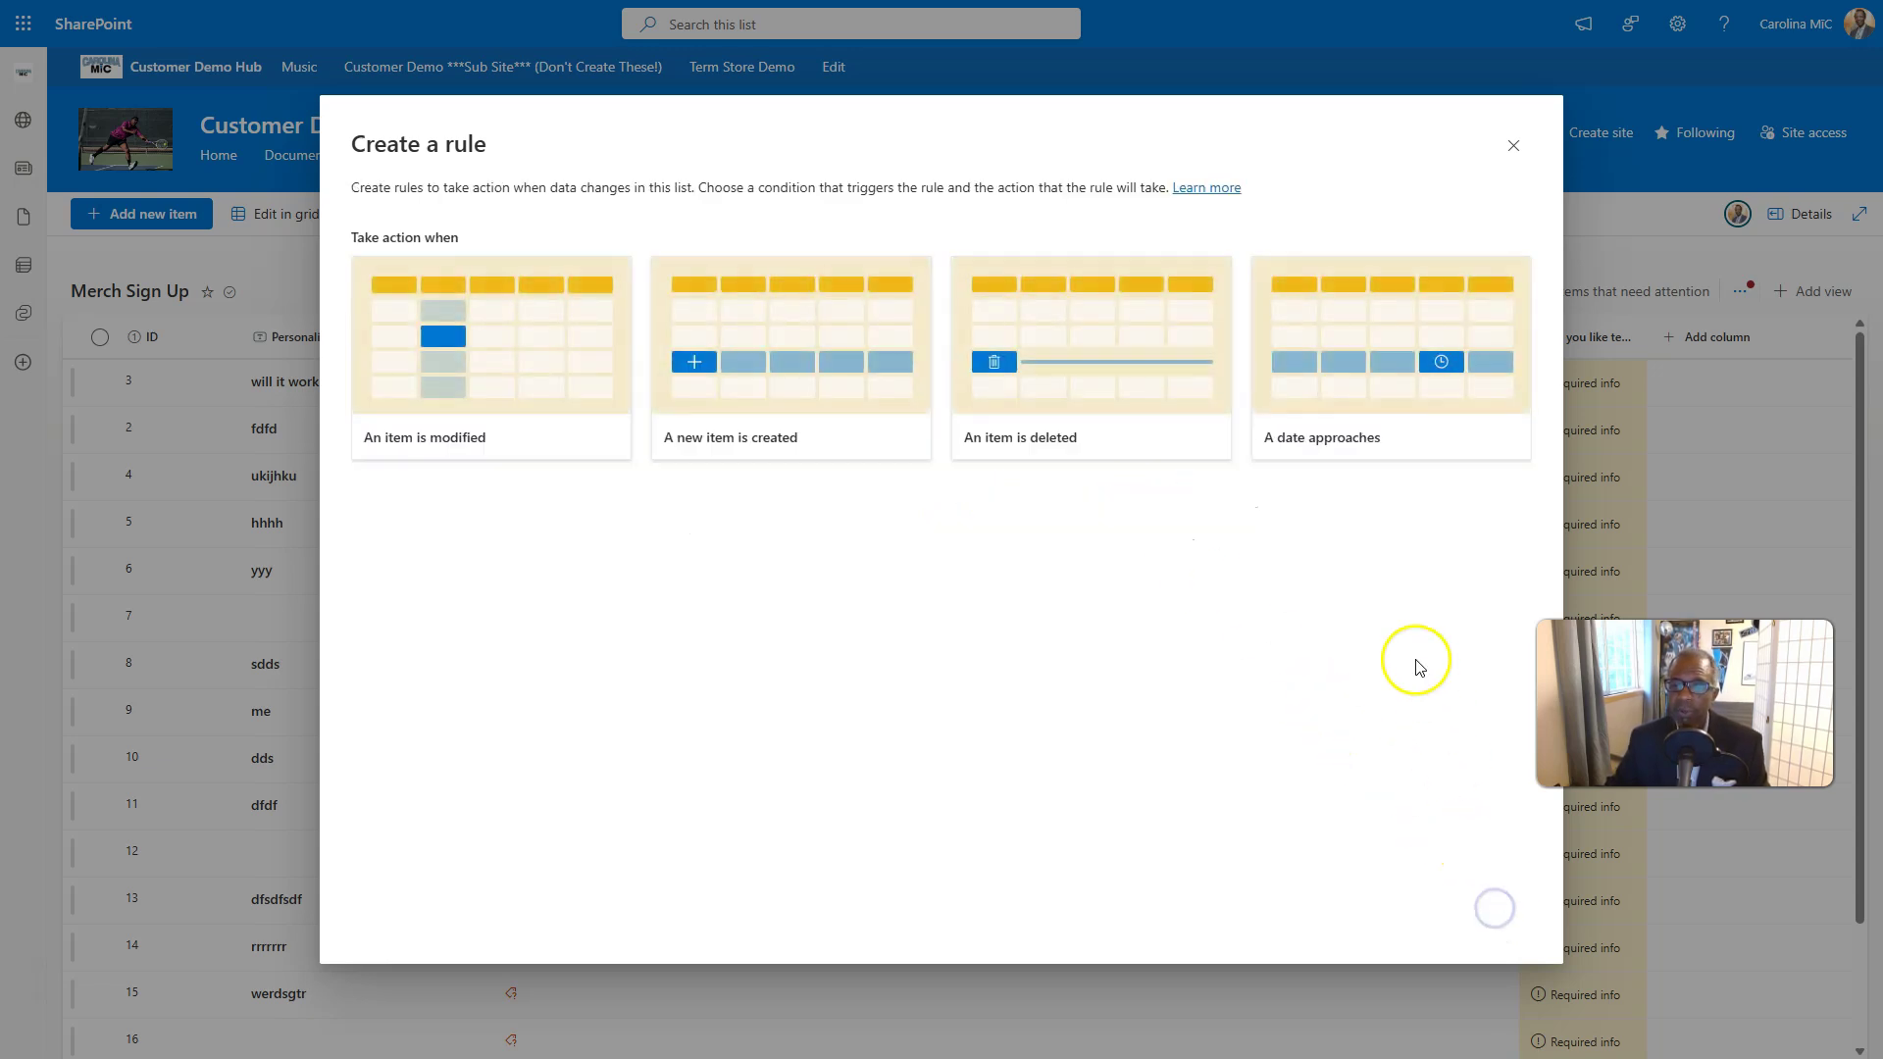
pyautogui.click(1511, 147)
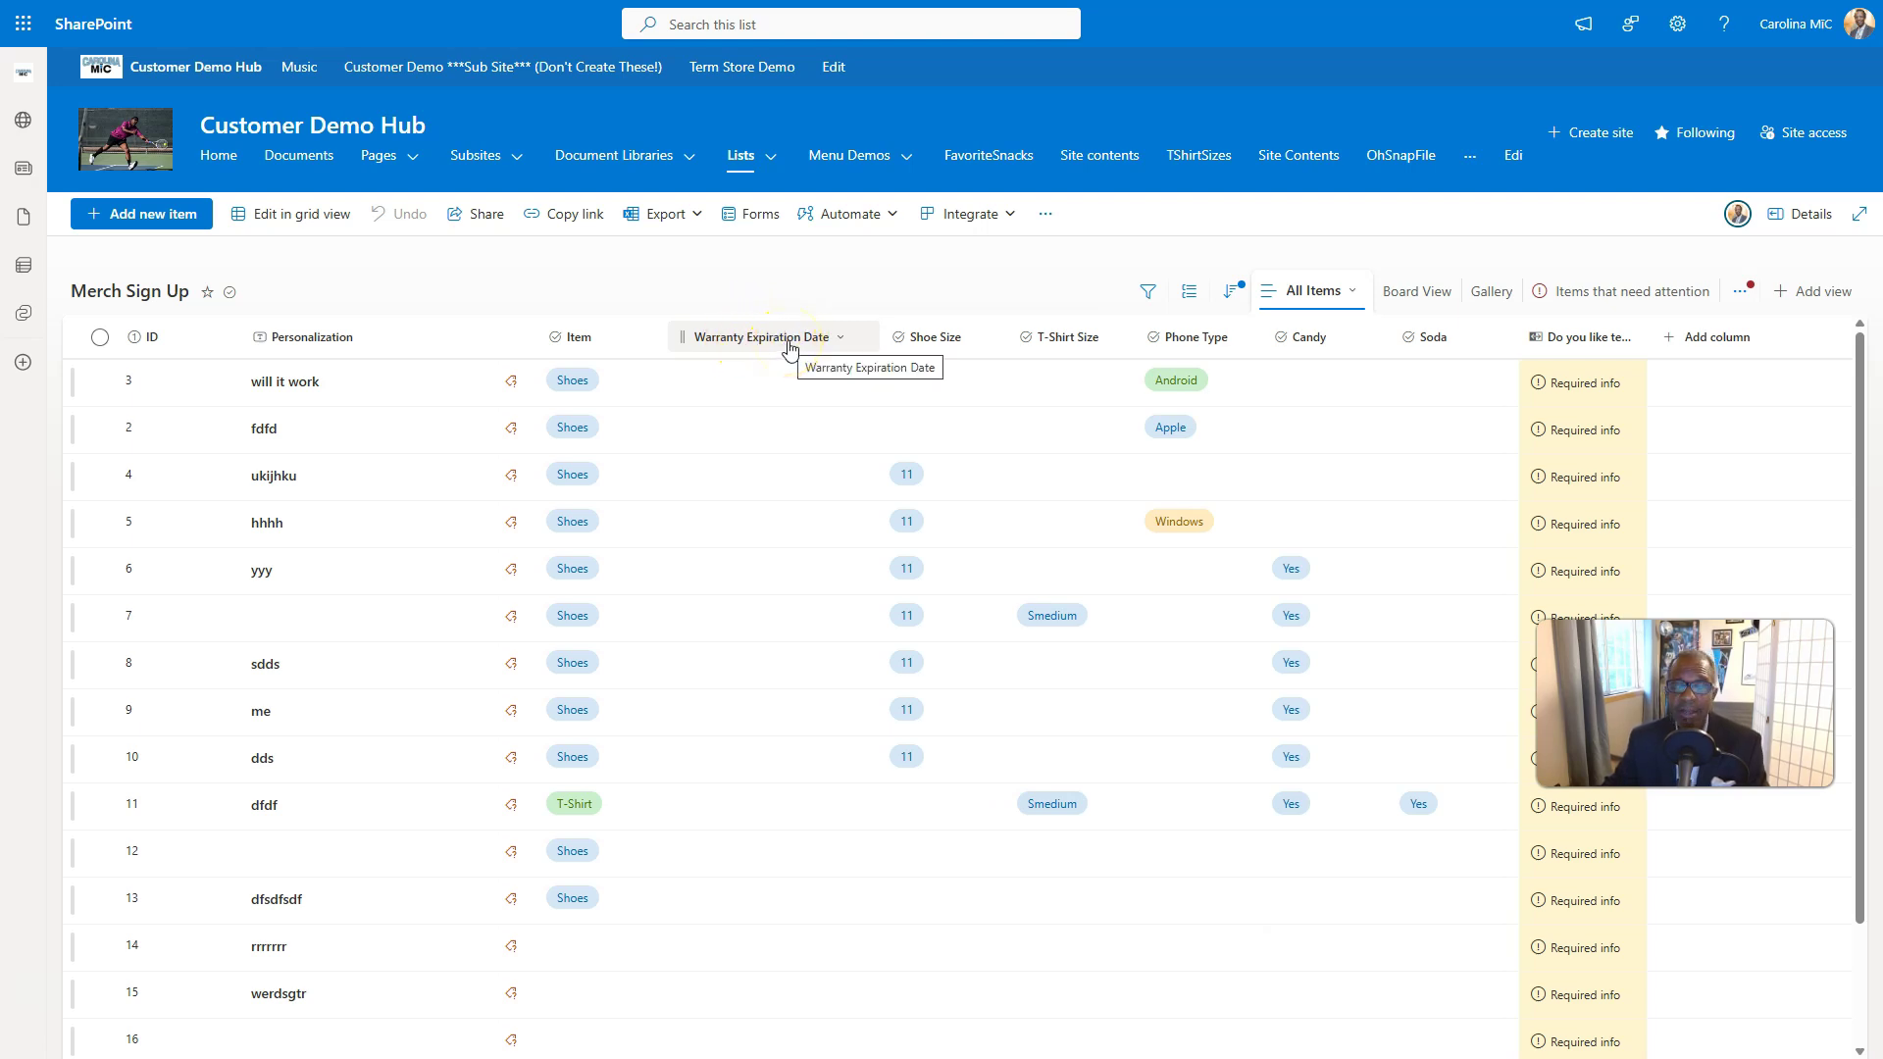
# Start a new Merch Sign Up rule triggered by an approaching date.
pyautogui.click(822, 344)
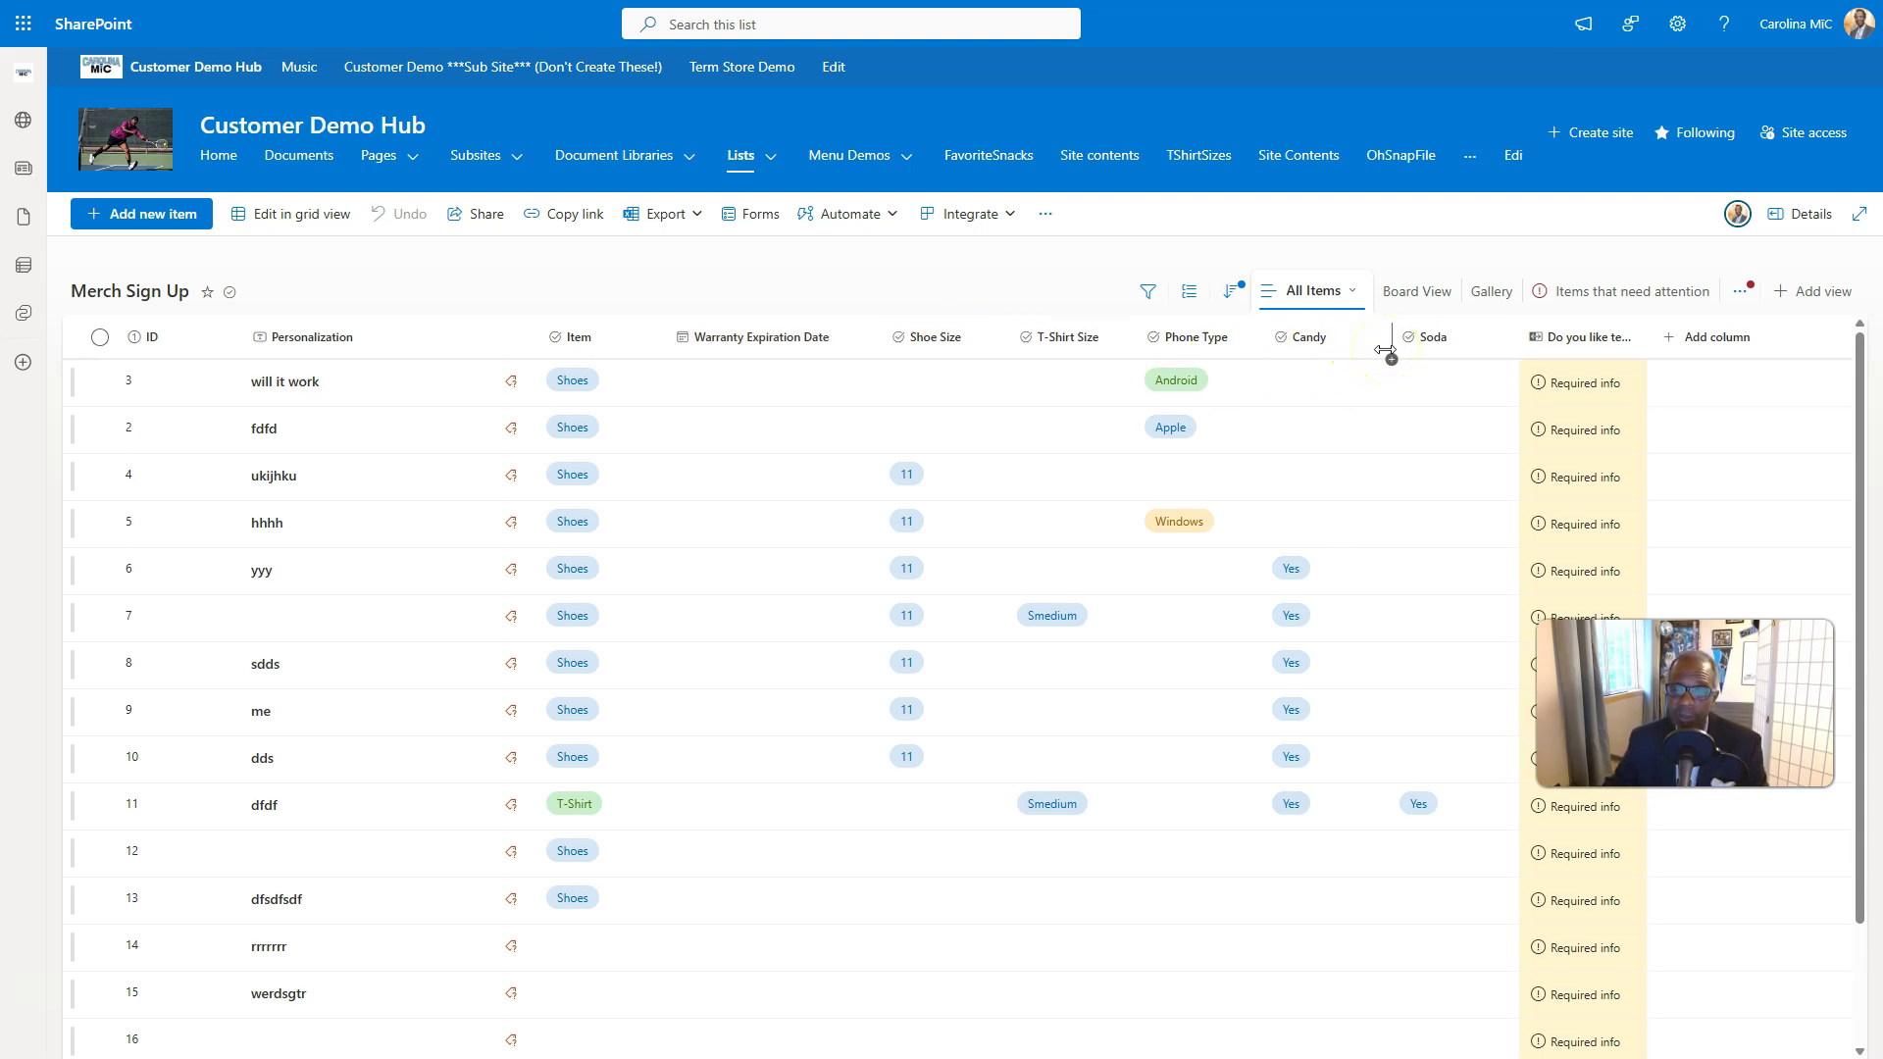
pyautogui.click(875, 216)
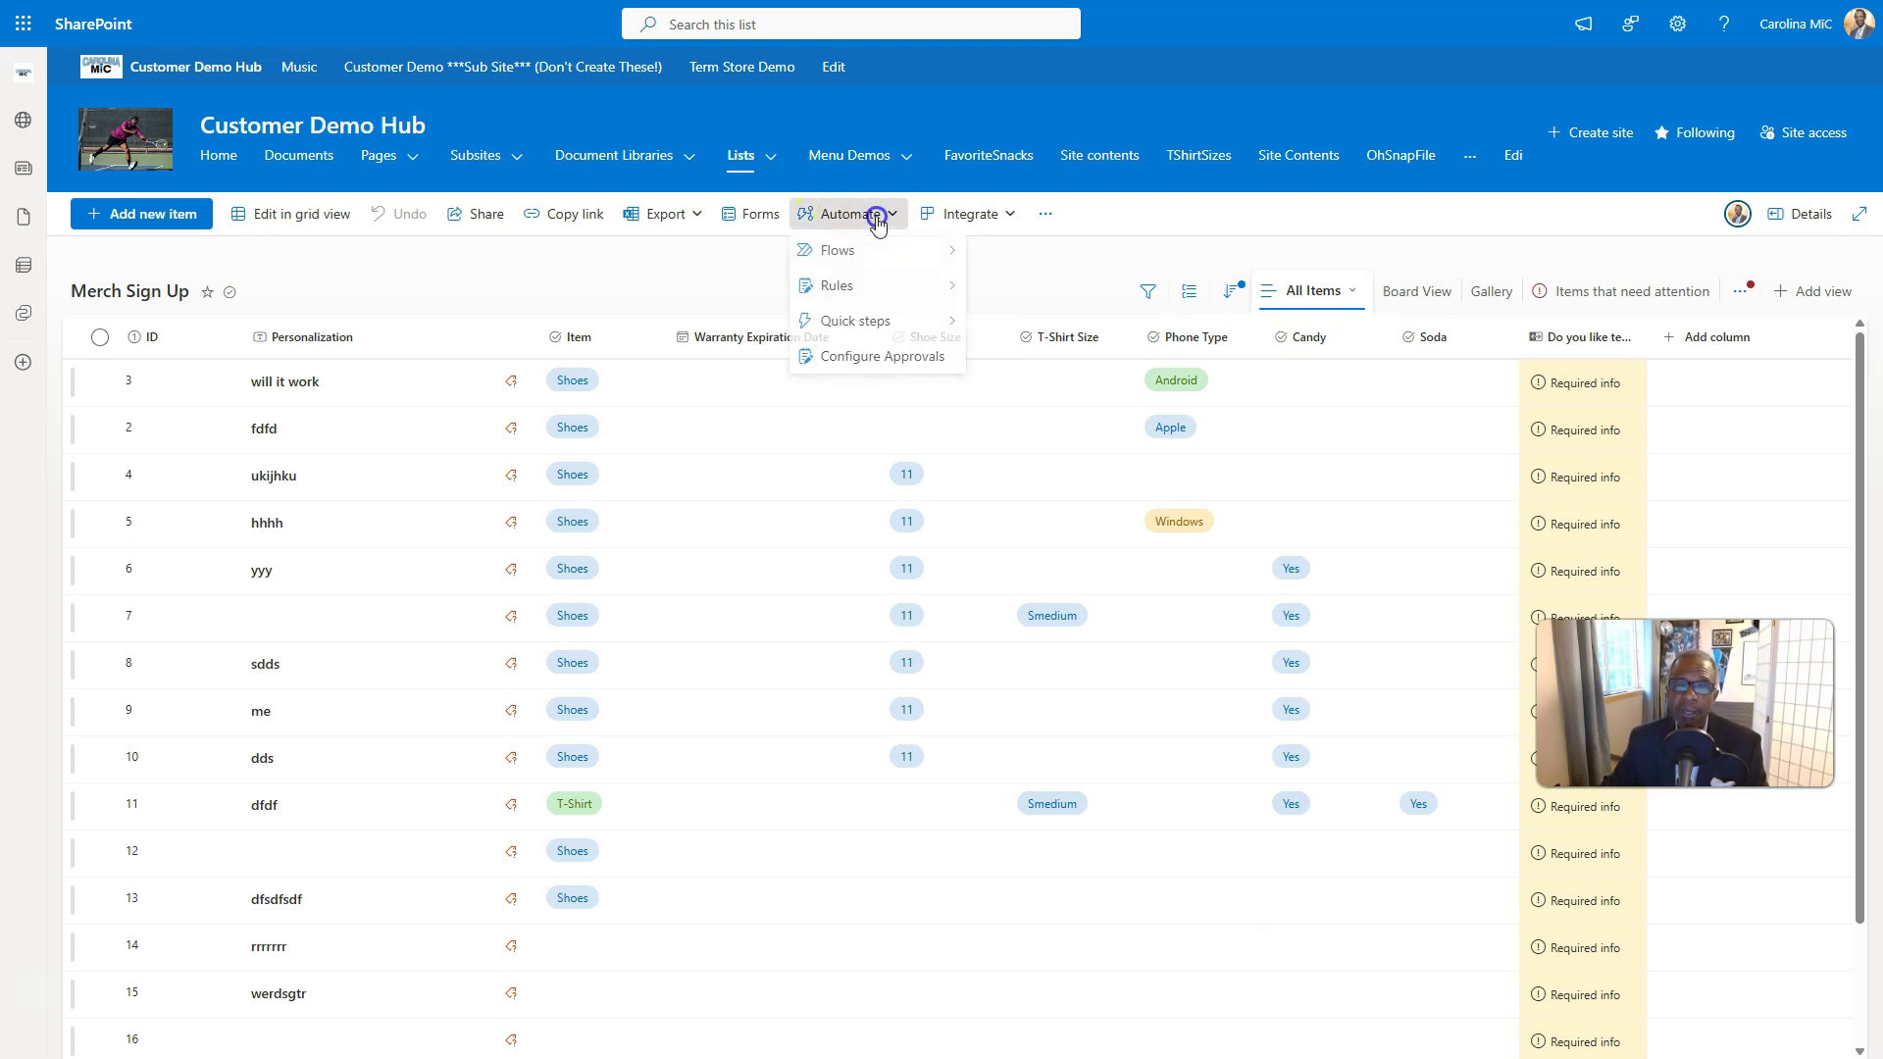
pyautogui.moveTo(853, 287)
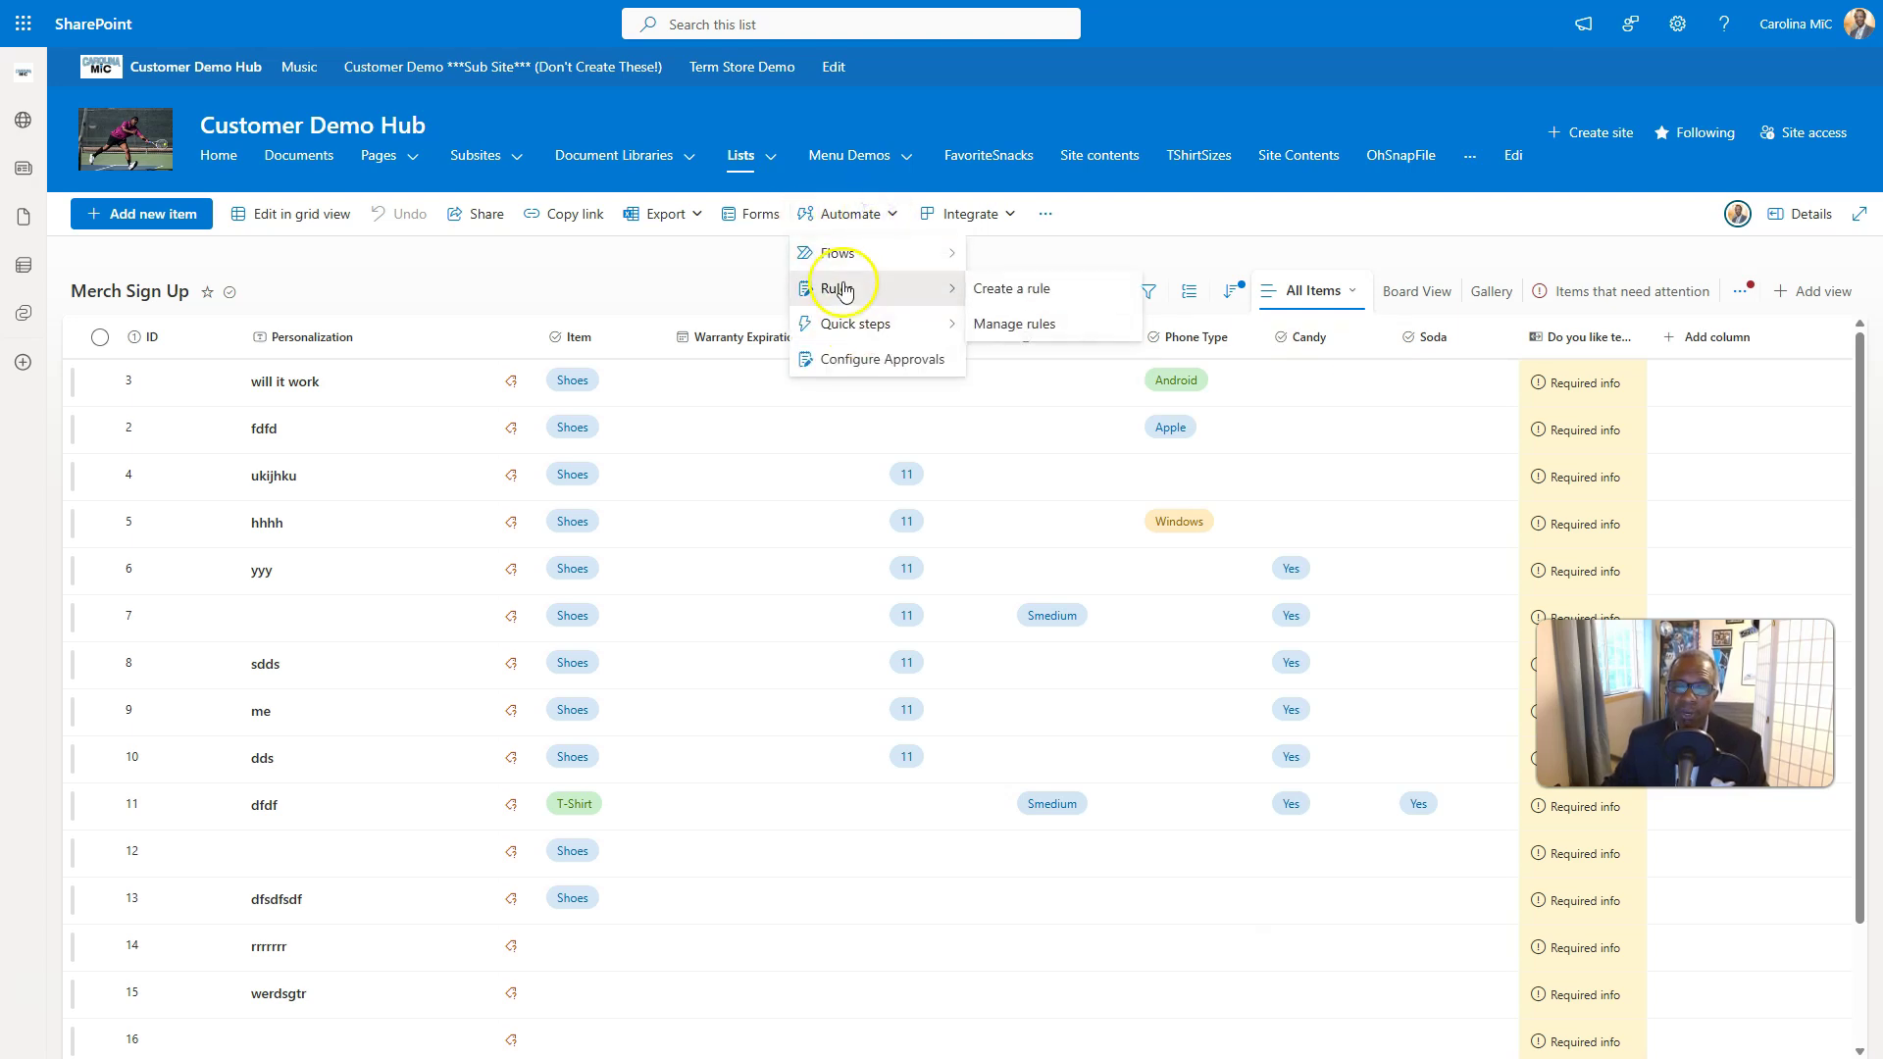
pyautogui.click(1059, 298)
pyautogui.click(1370, 386)
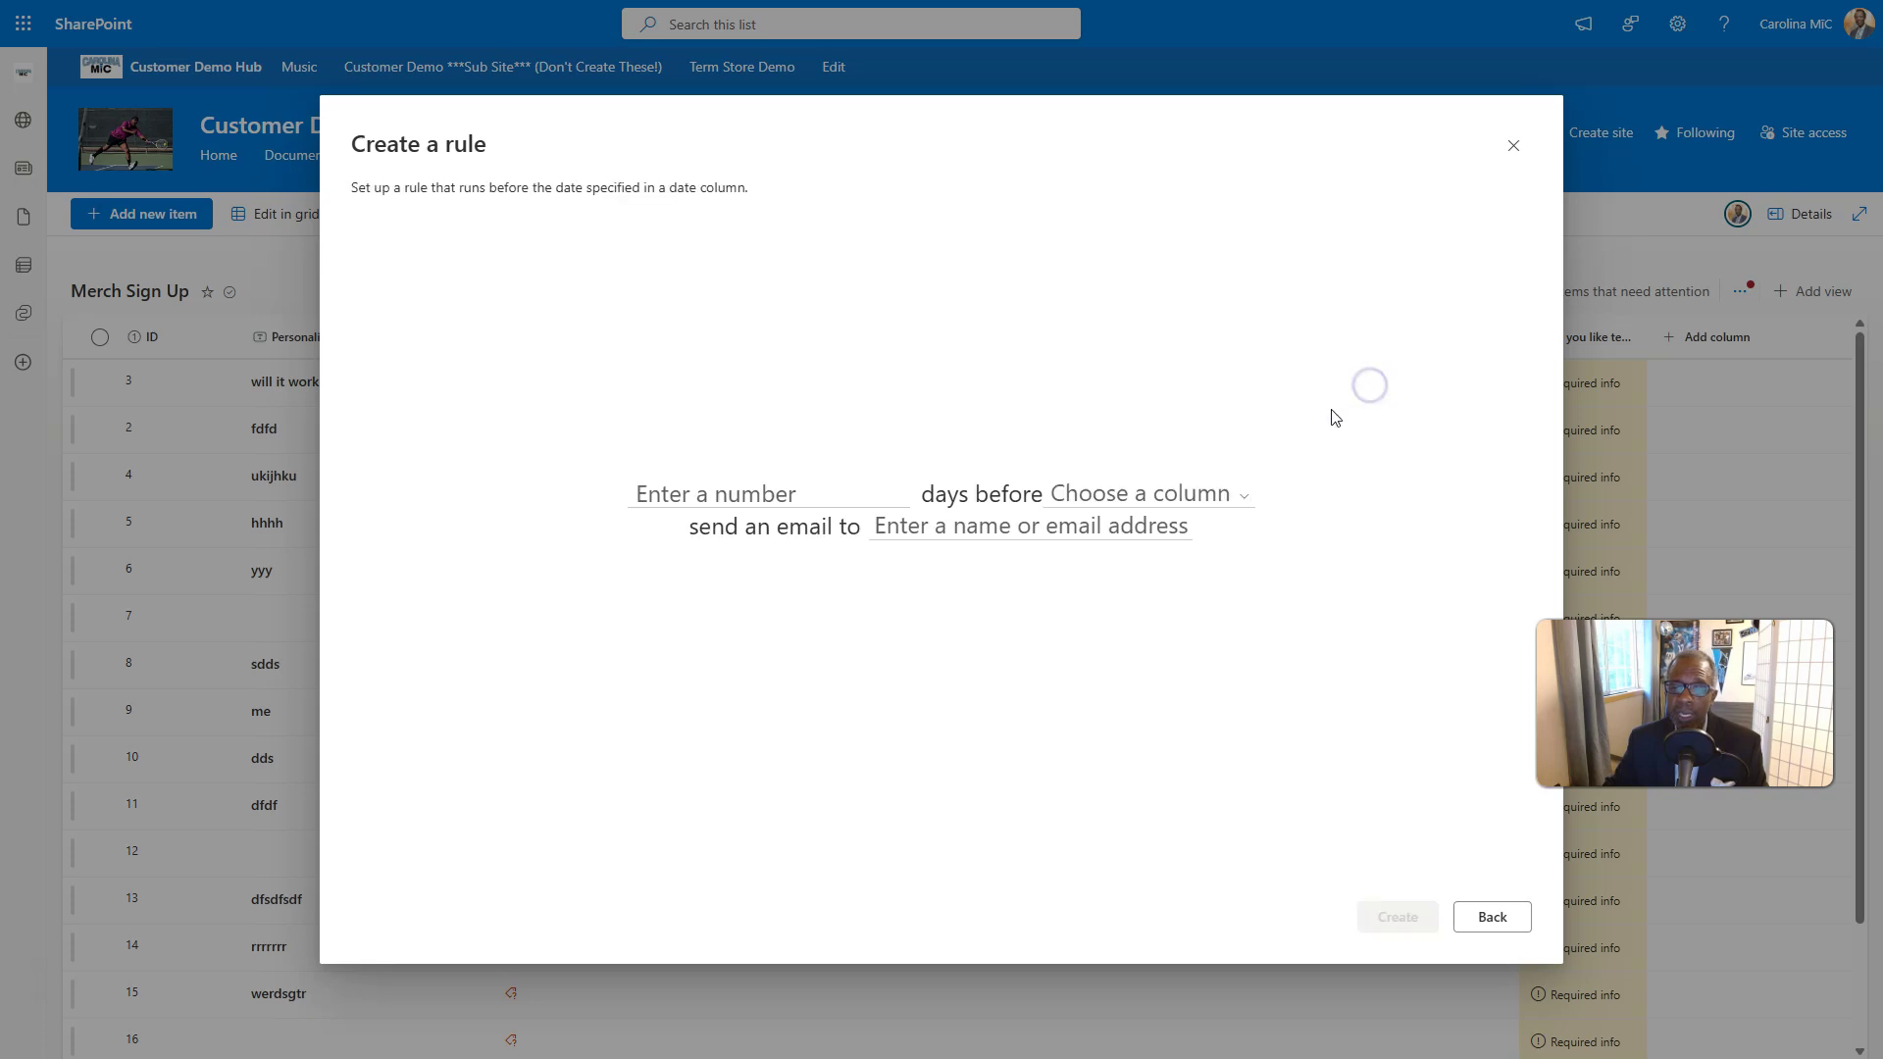
# Set it to email Created By 30 days before the Warranty Expiration Date.
pyautogui.click(834, 490)
pyautogui.write('30')
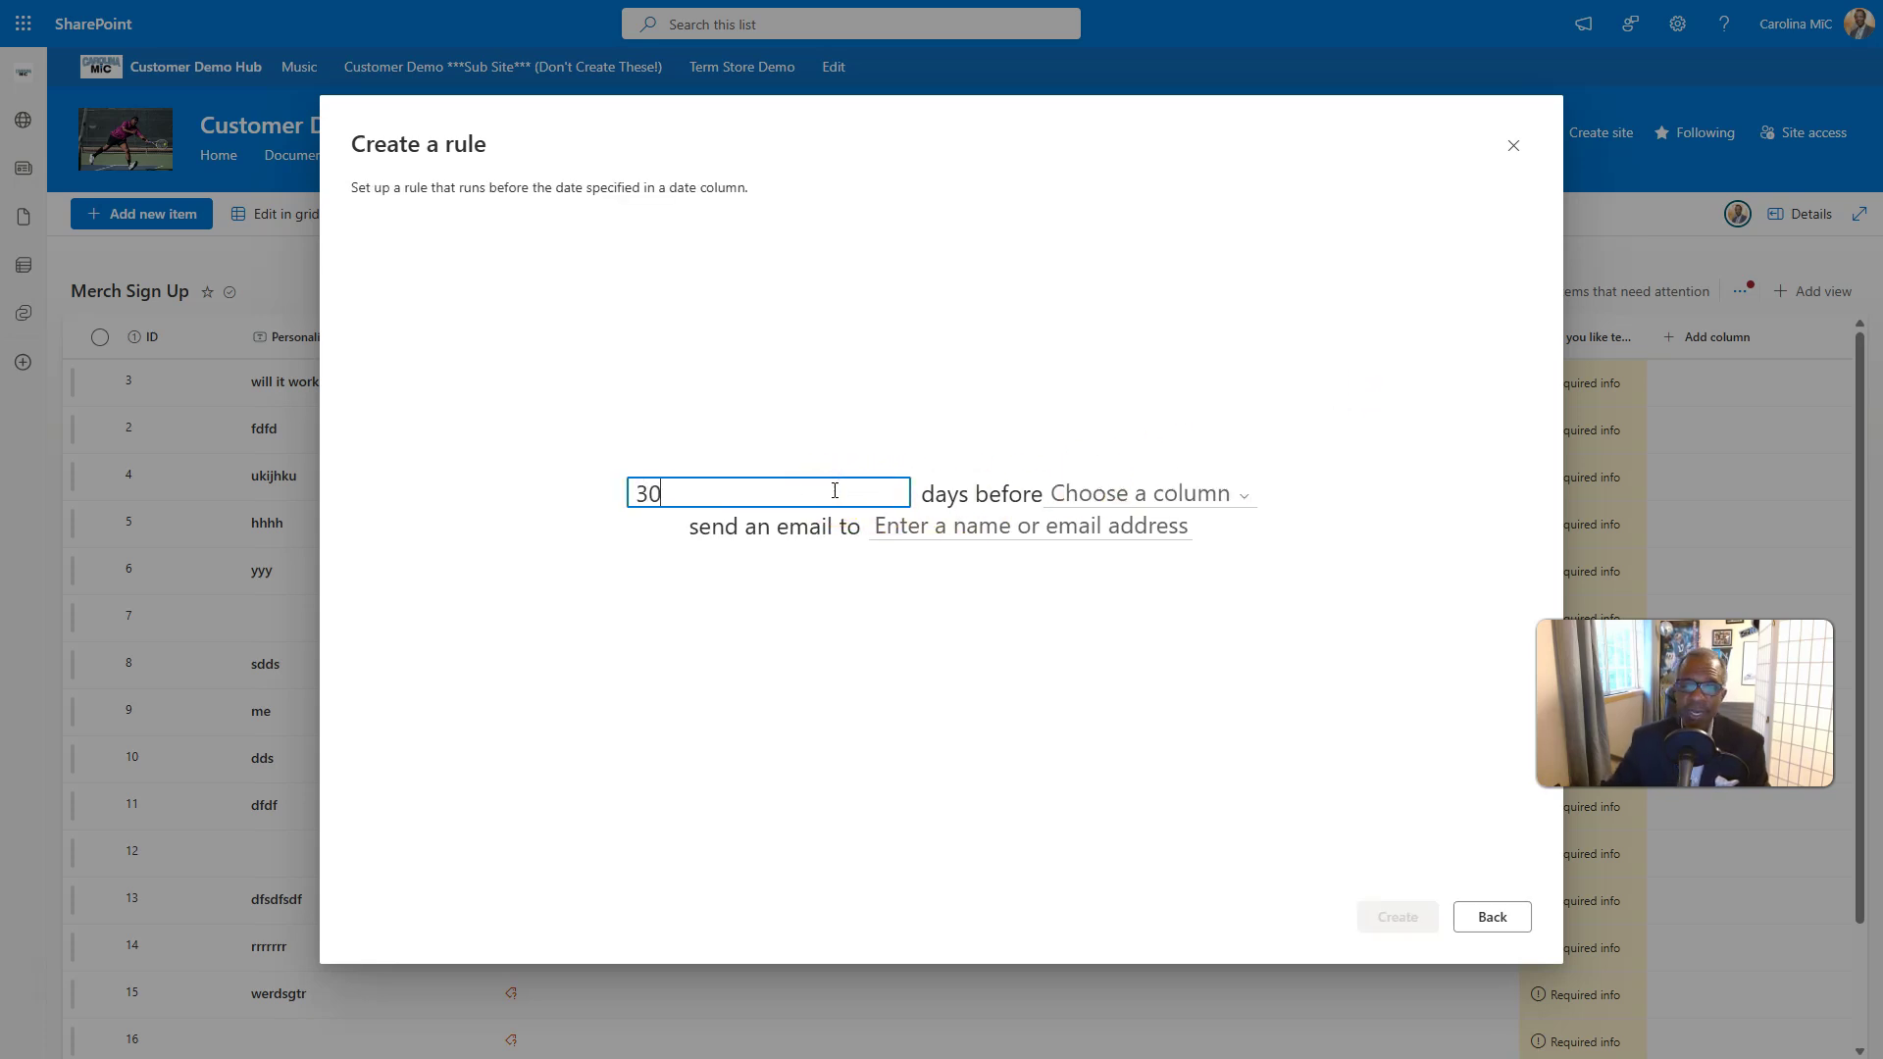
pyautogui.click(1139, 489)
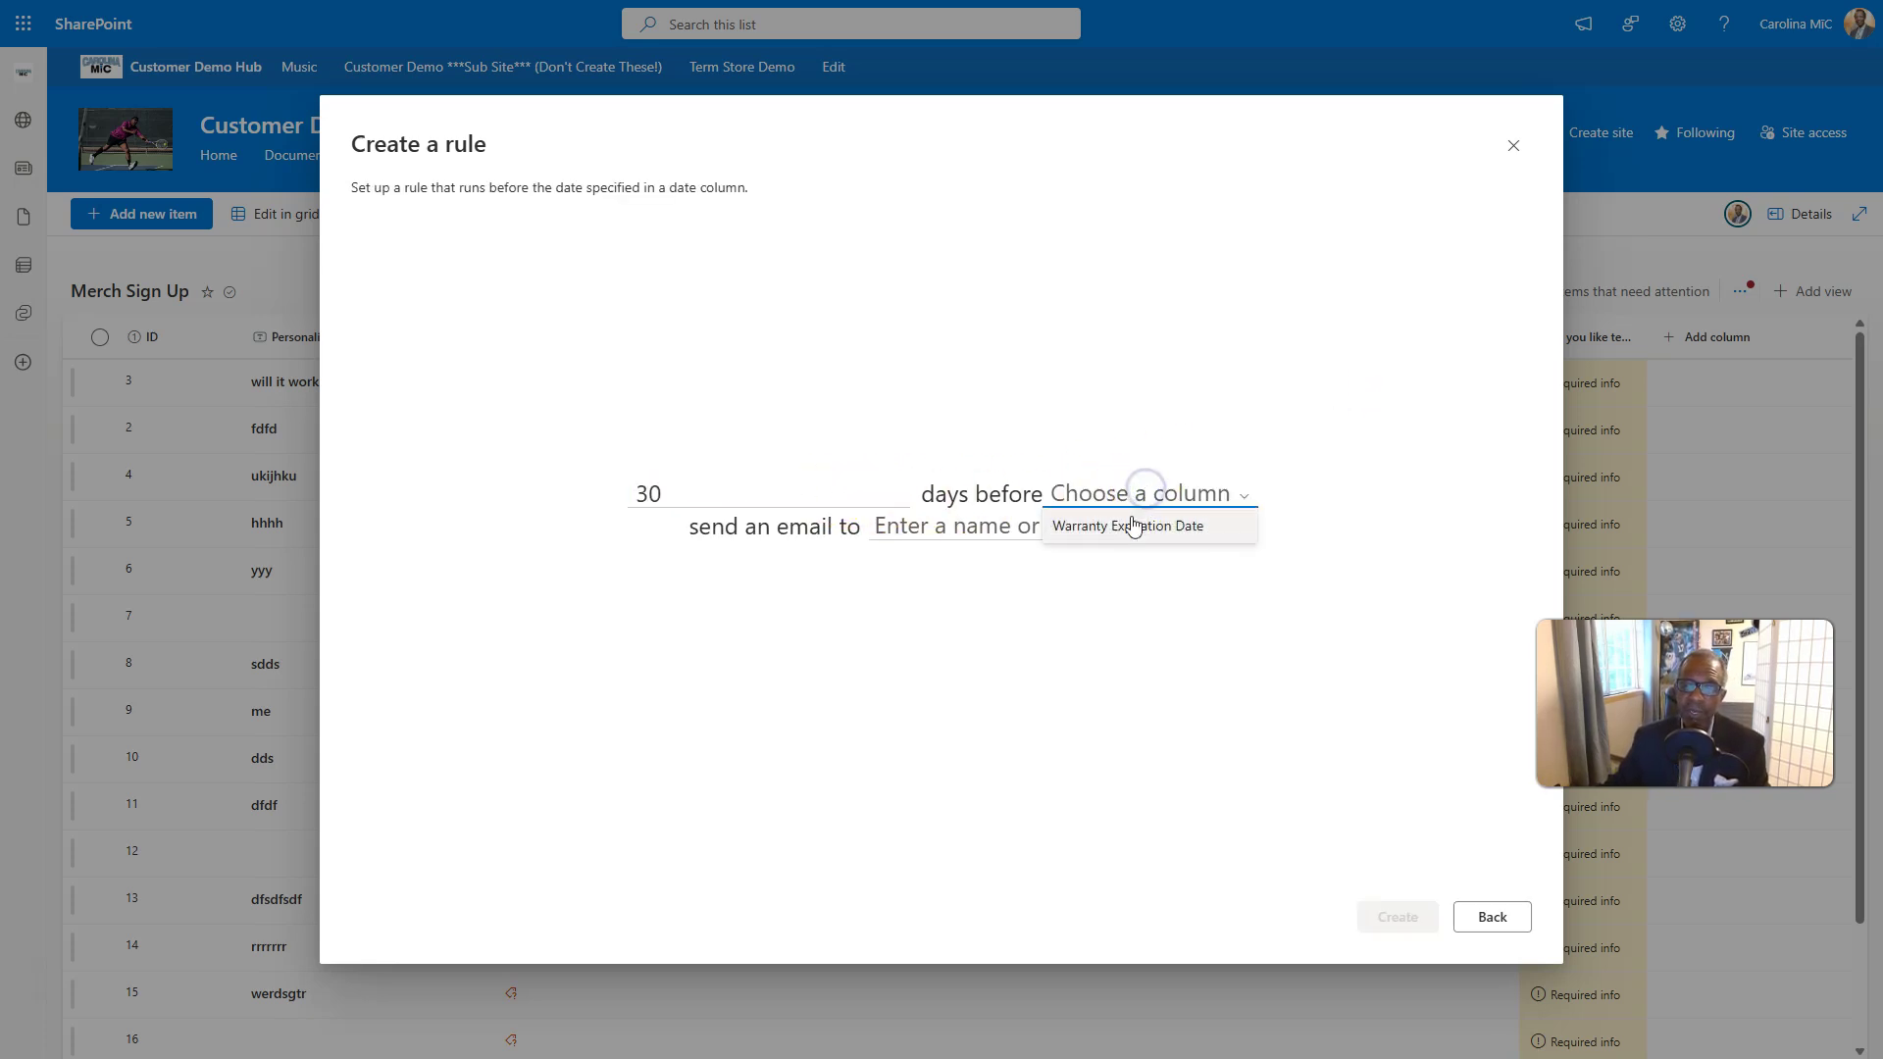
pyautogui.click(1133, 530)
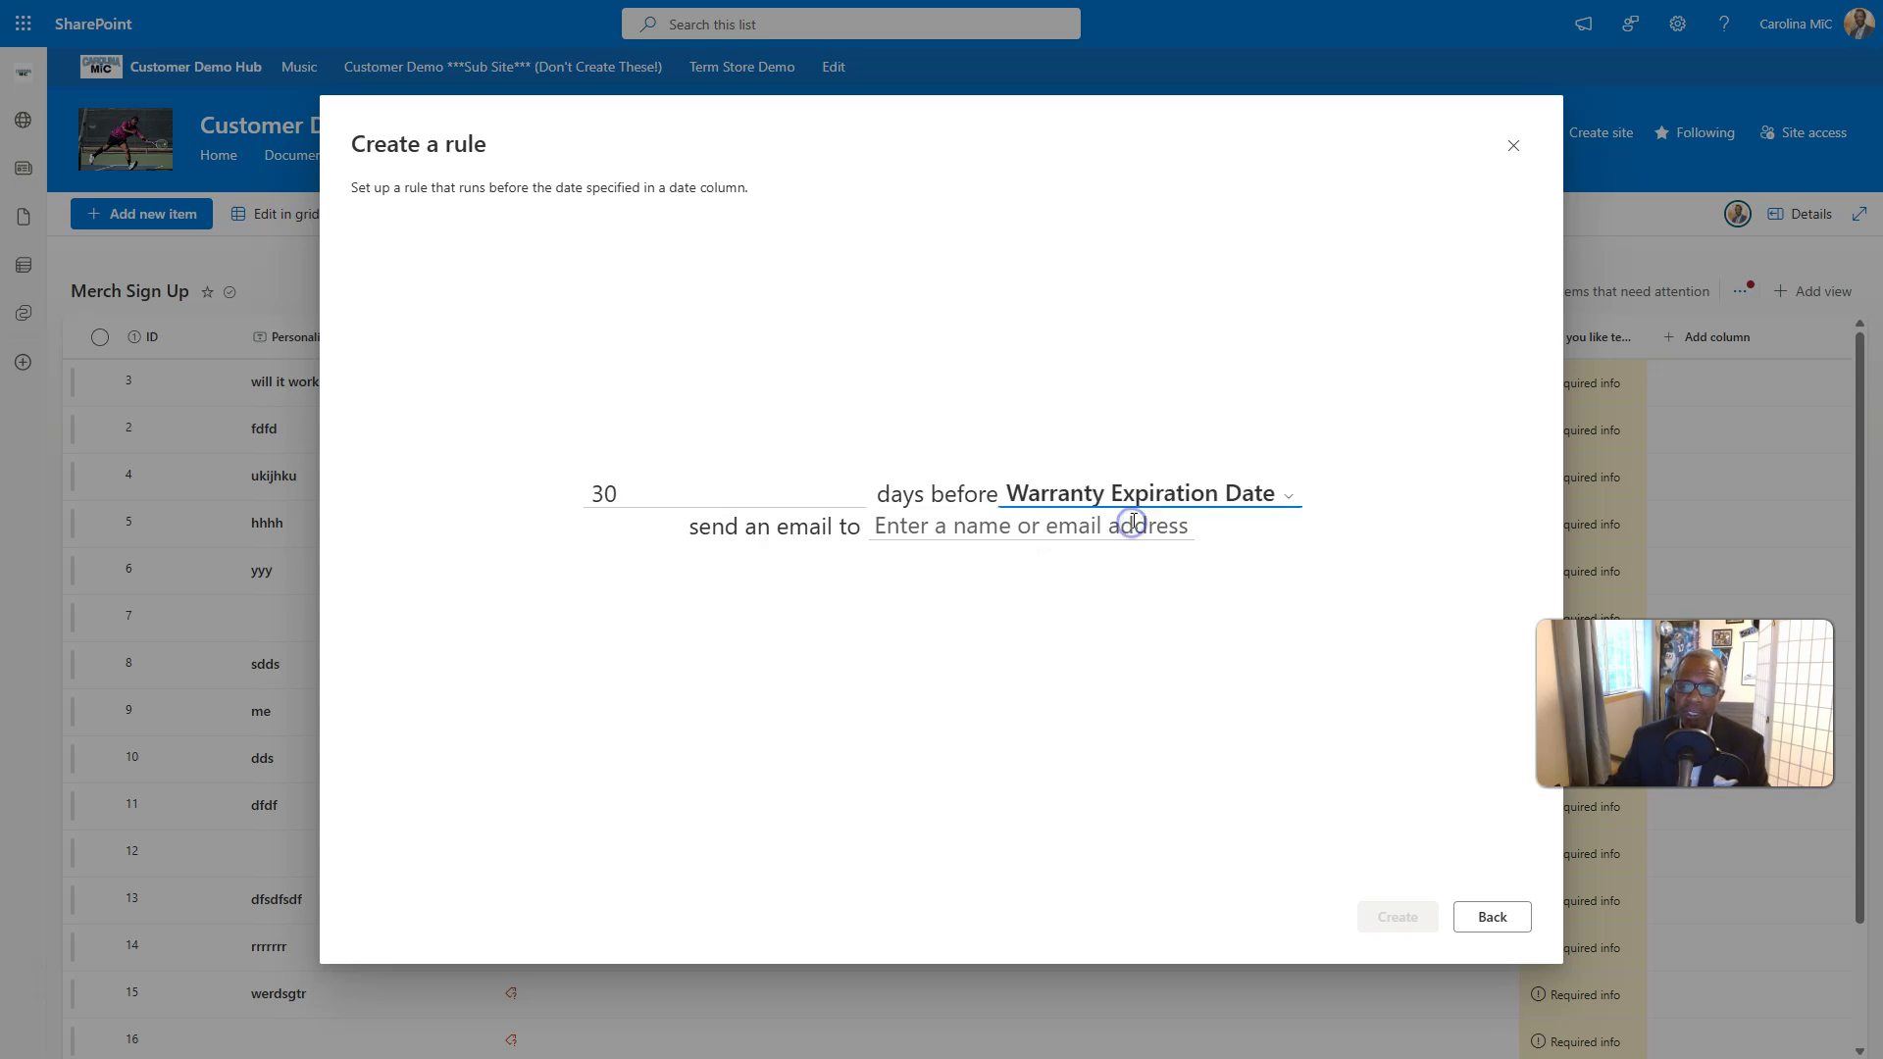
pyautogui.click(1031, 523)
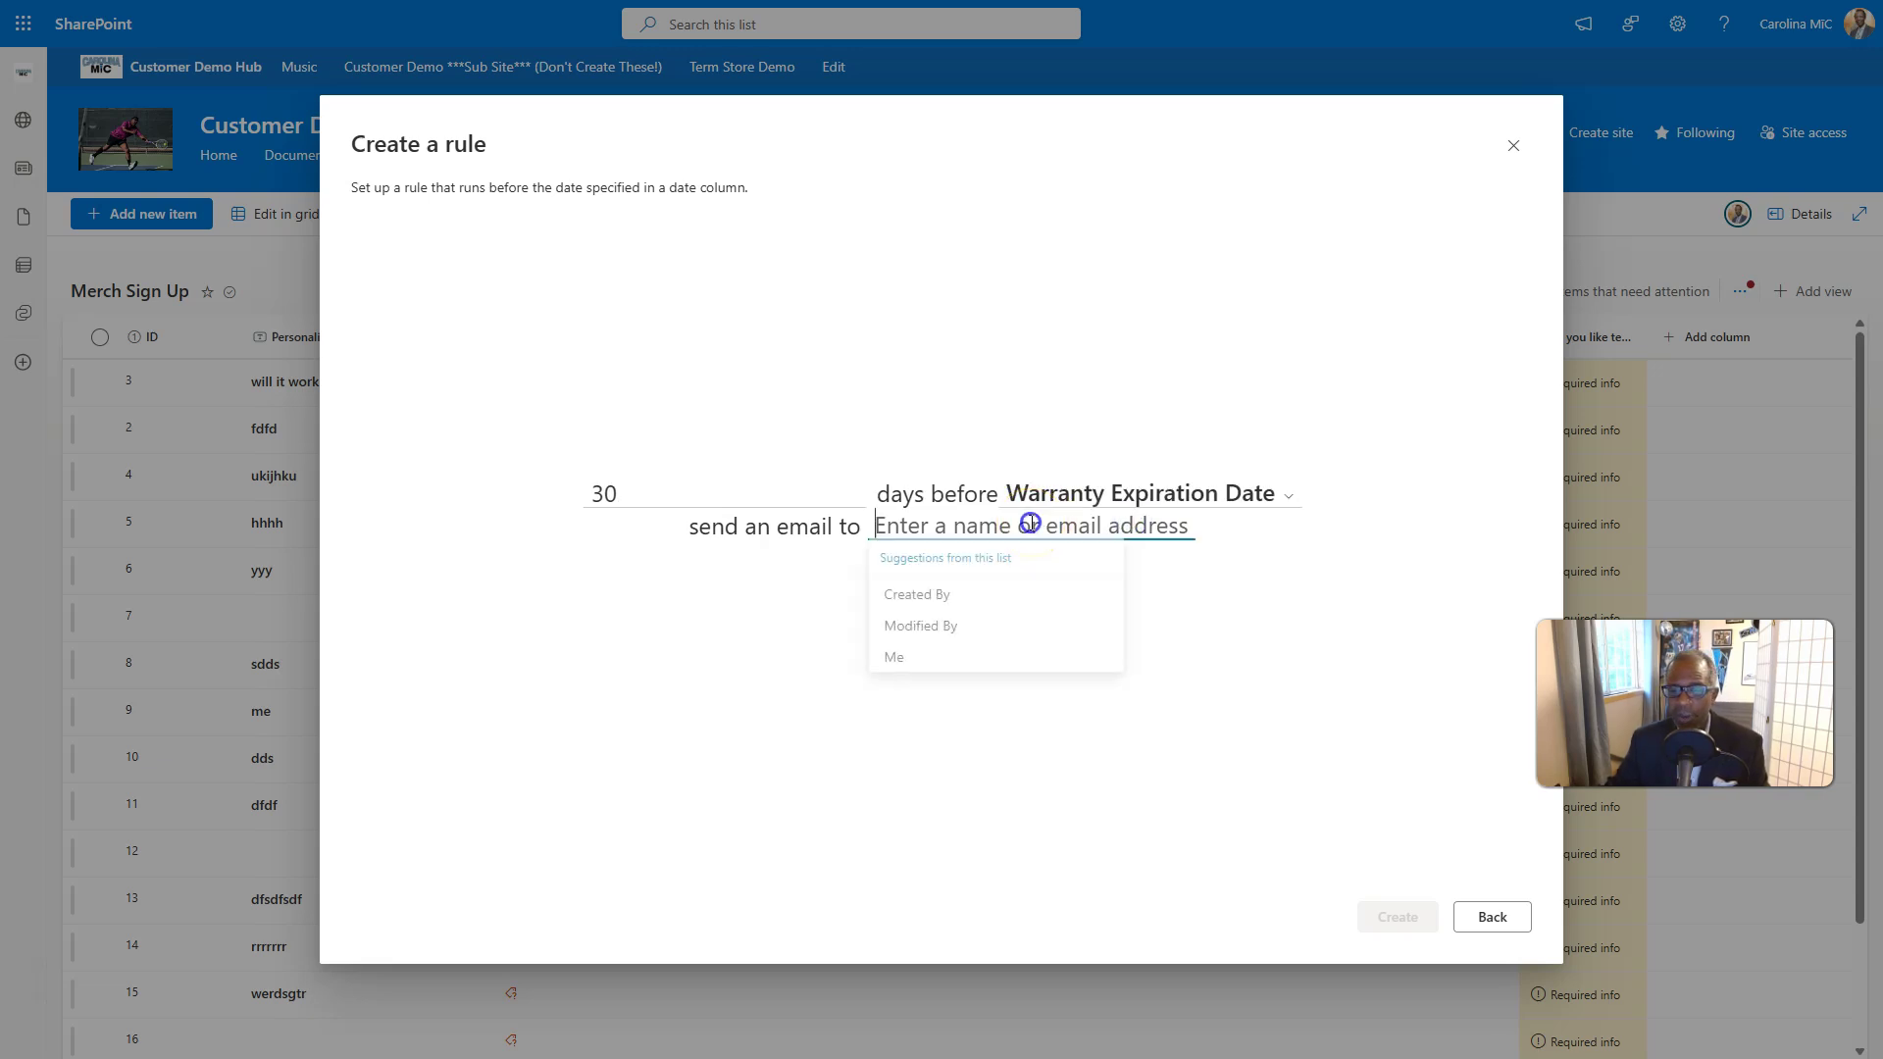
pyautogui.click(1344, 638)
pyautogui.click(1119, 527)
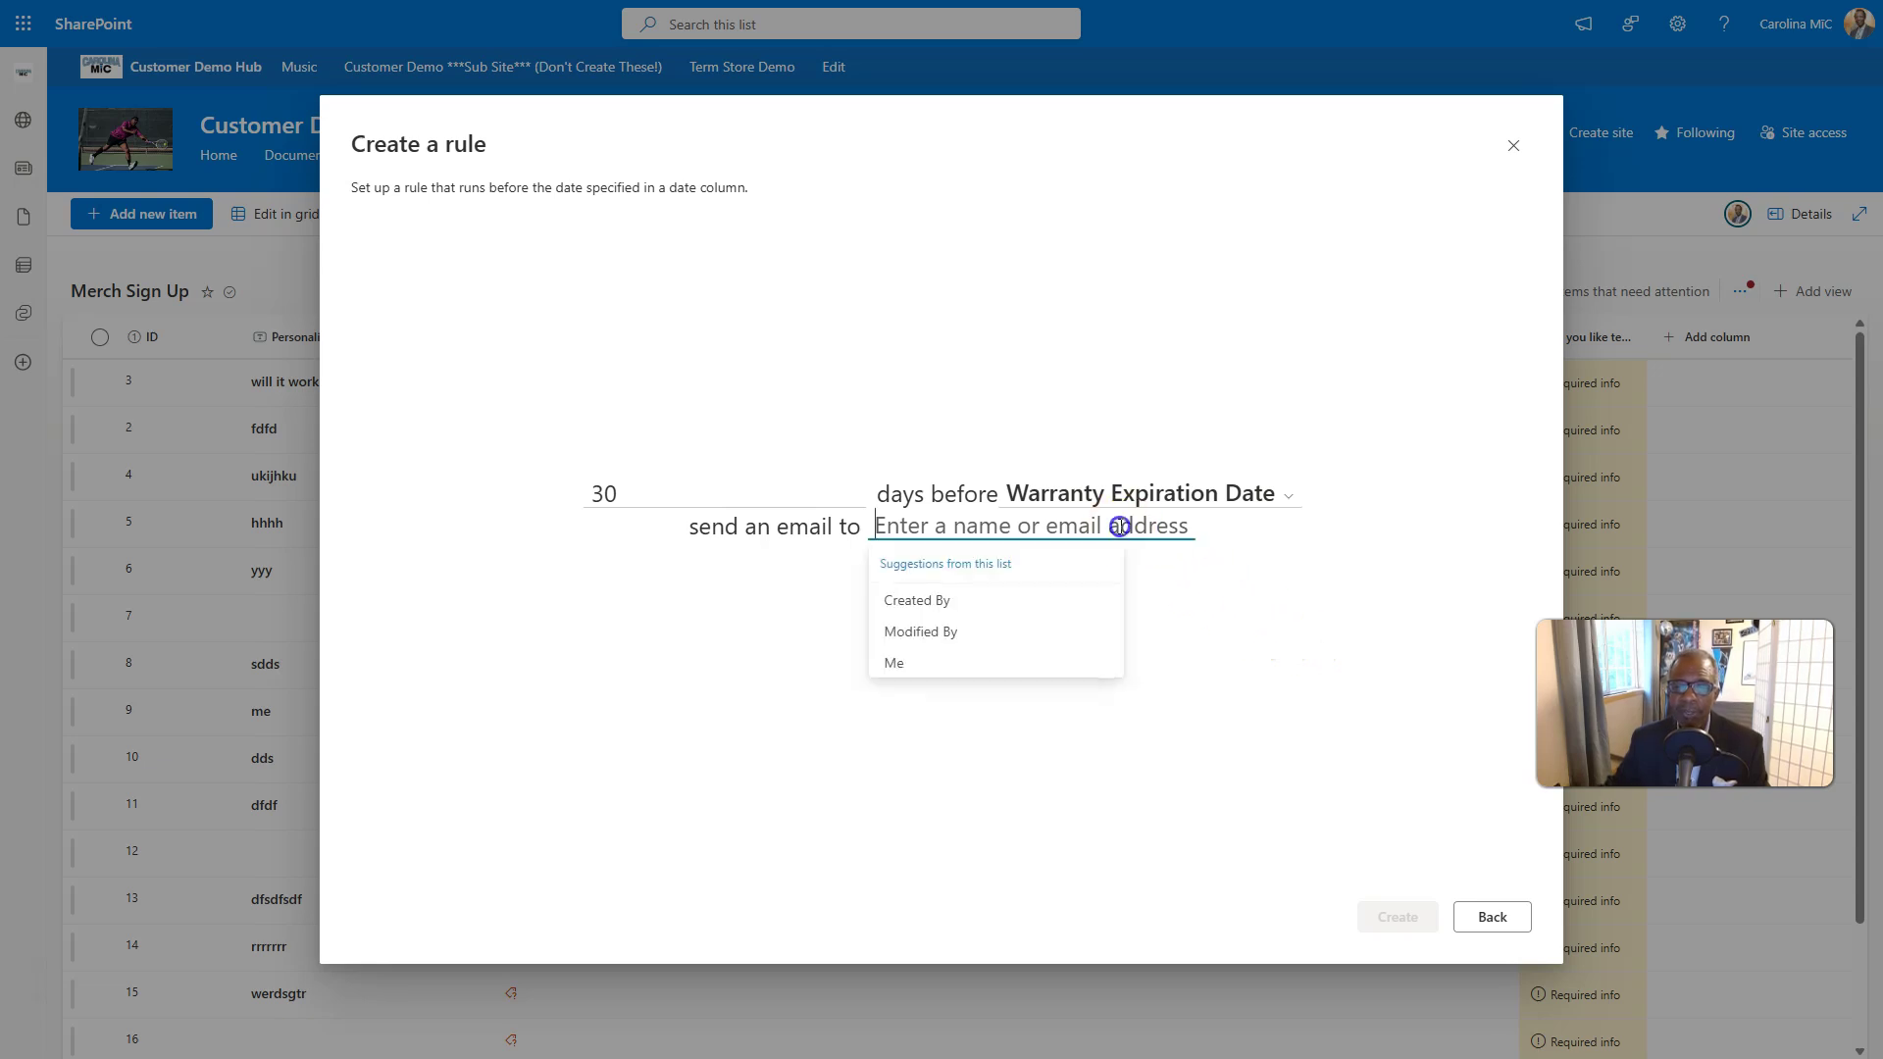
pyautogui.click(927, 602)
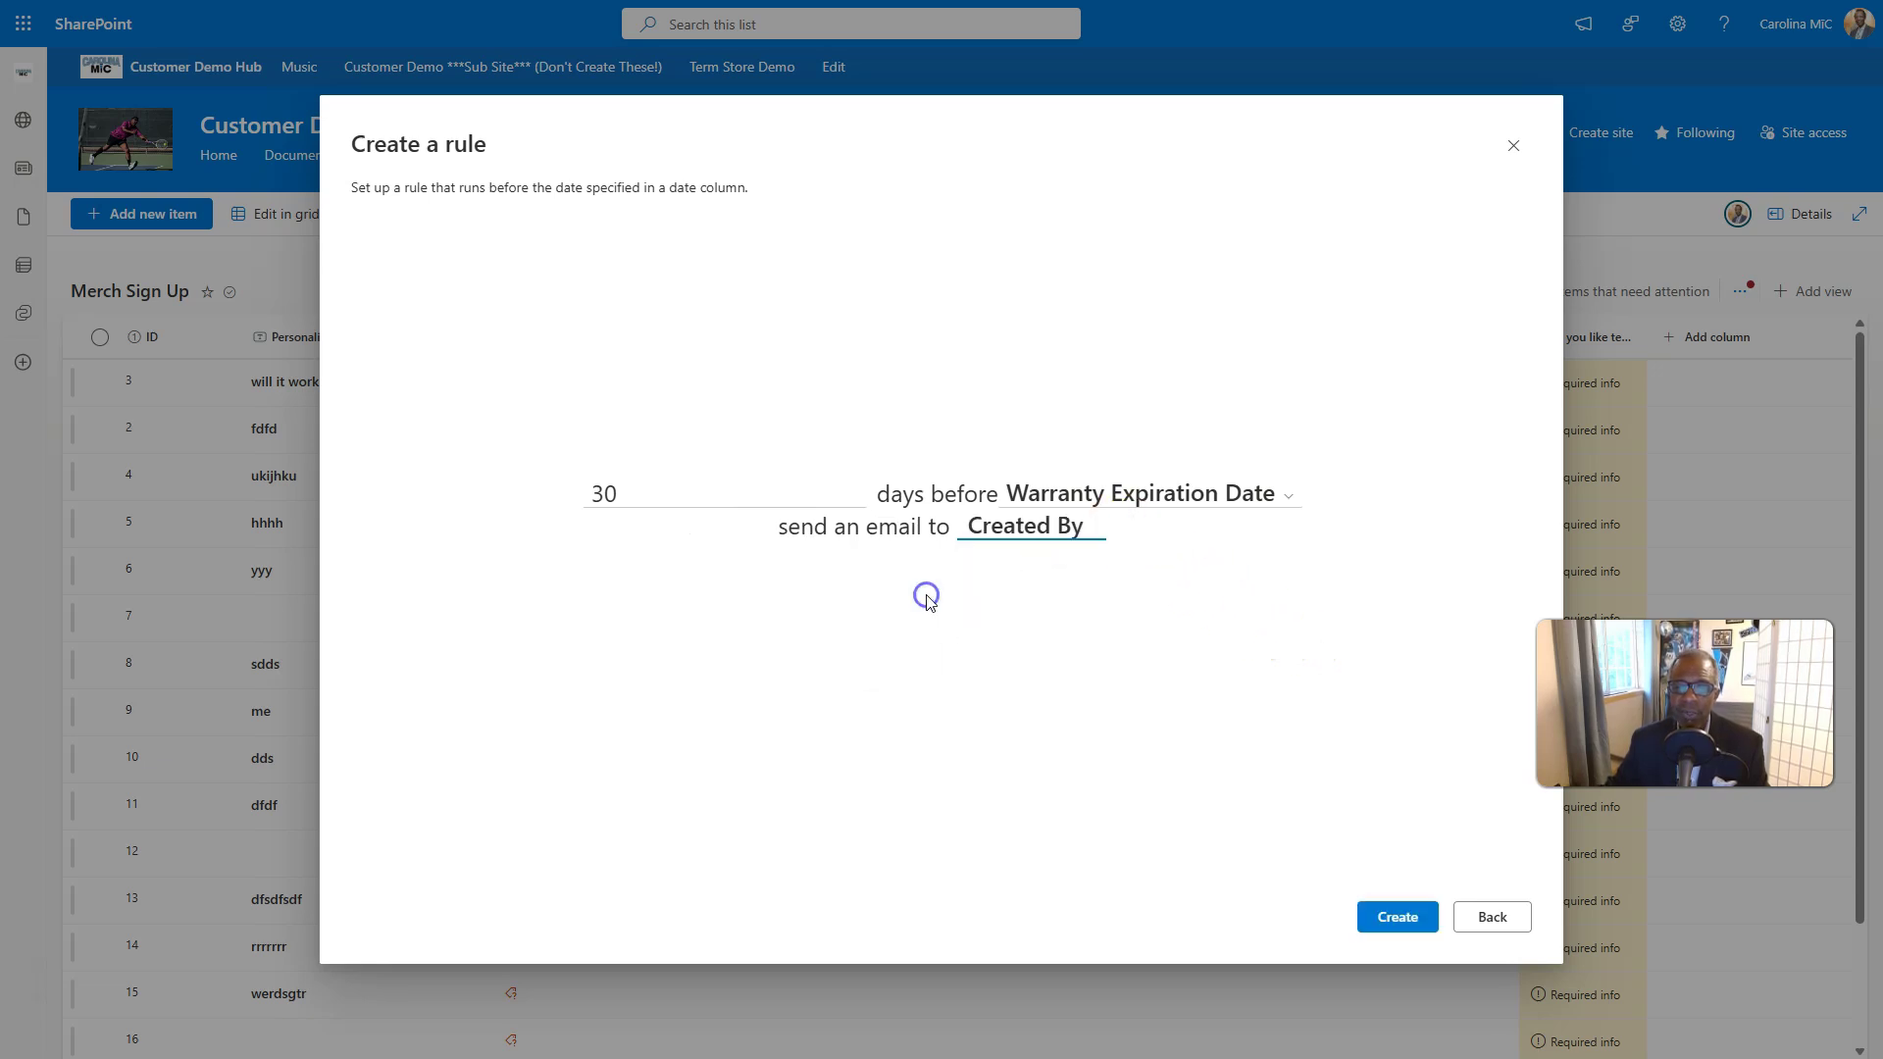